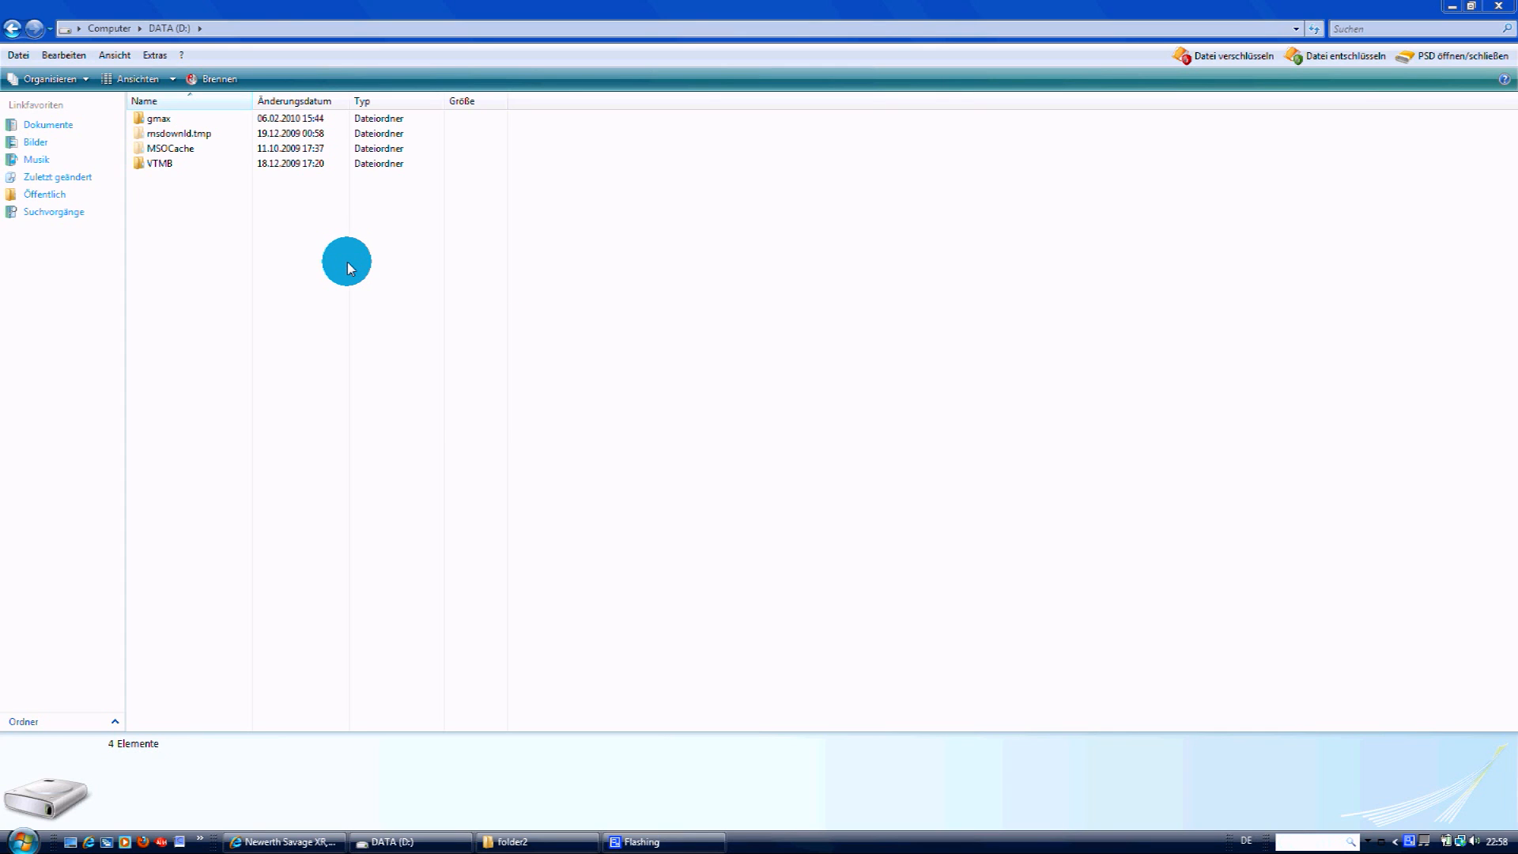
Step: Navigate VTMB > Vampire > materials > models > character > pc > male > ventrue > armor2
{"action": "double_click", "coordinate": [253, 165]}
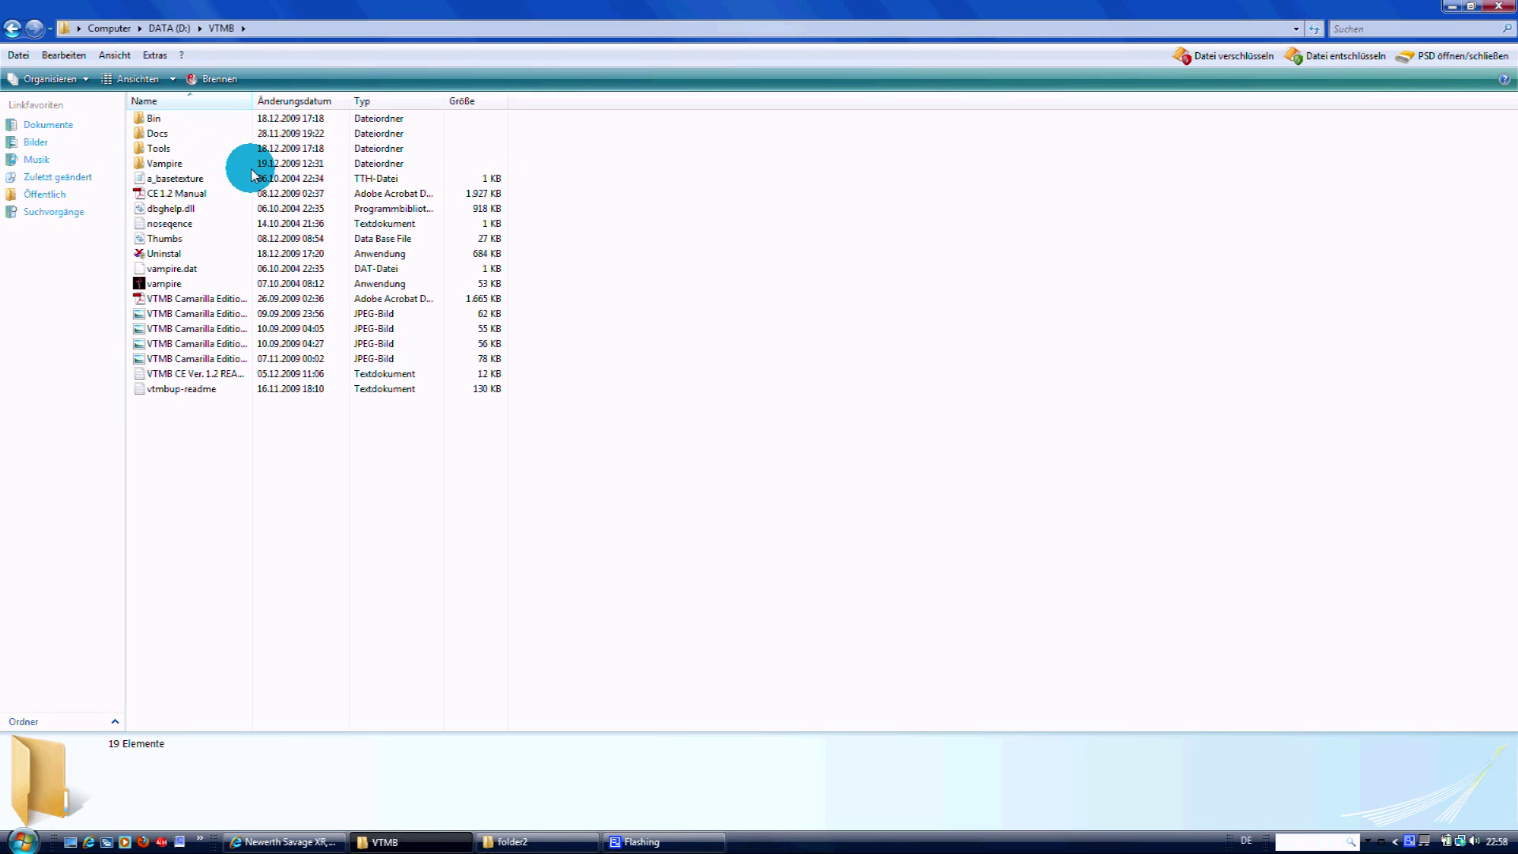
{"action": "double_click", "coordinate": [189, 162]}
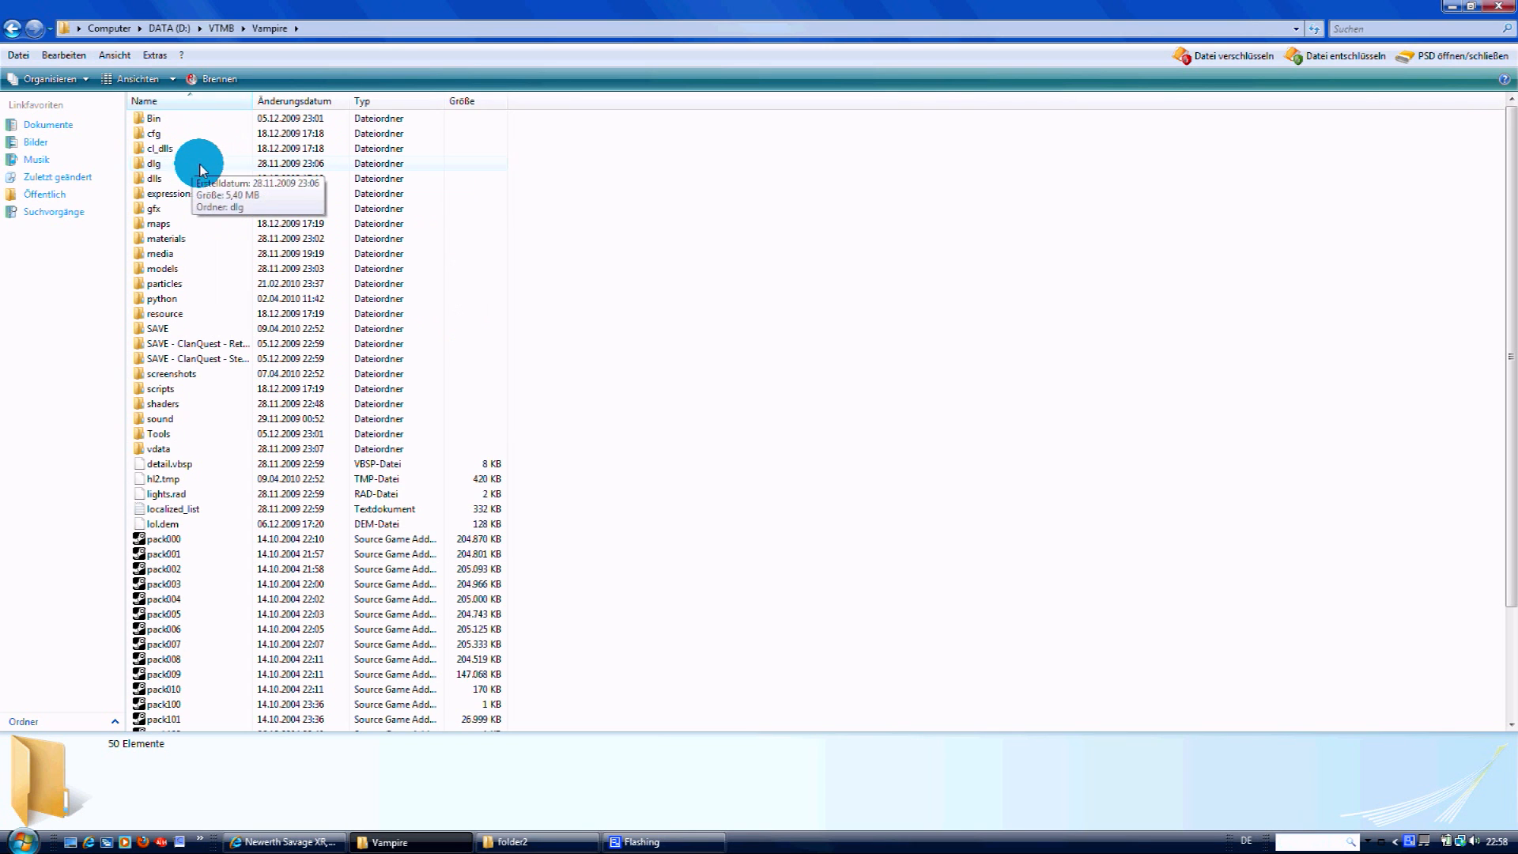
{"action": "double_click", "coordinate": [166, 238]}
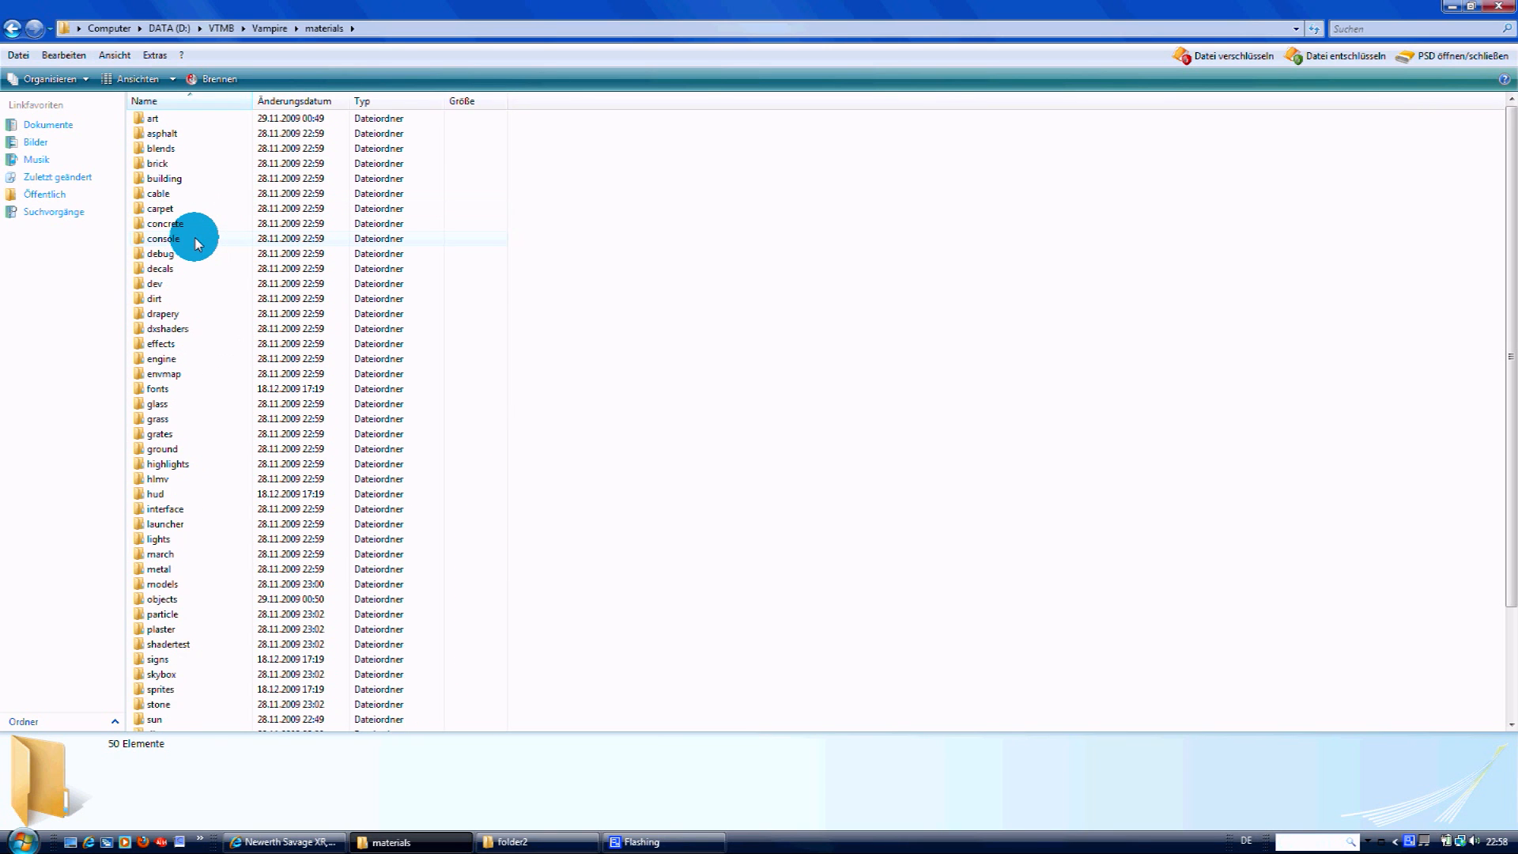
{"action": "scroll", "coordinate": [207, 462], "scroll_direction": "down", "scroll_amount": 1}
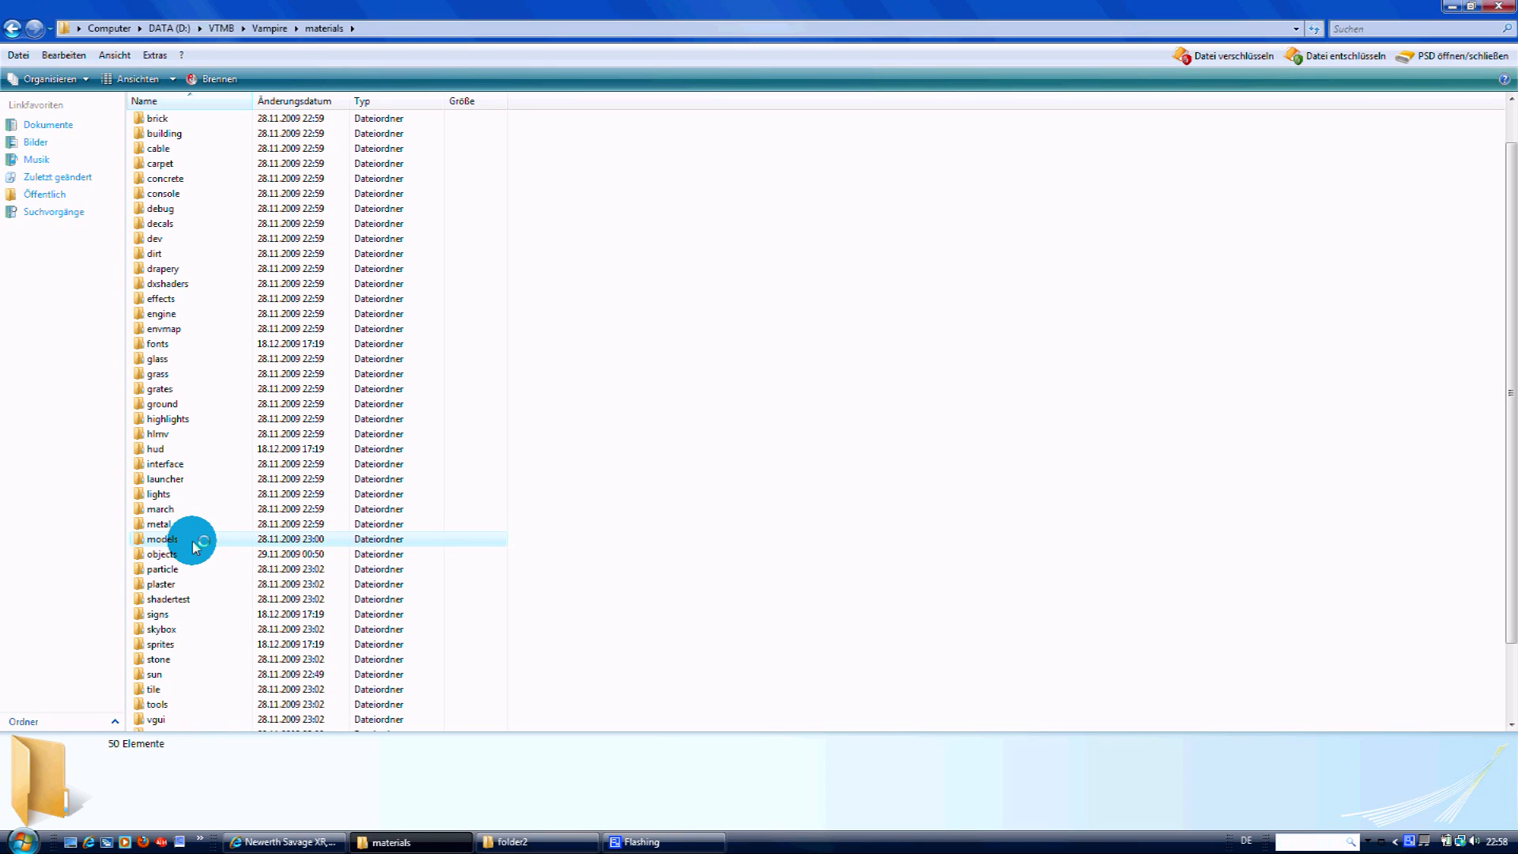
{"action": "double_click", "coordinate": [195, 539]}
{"action": "double_click", "coordinate": [167, 134]}
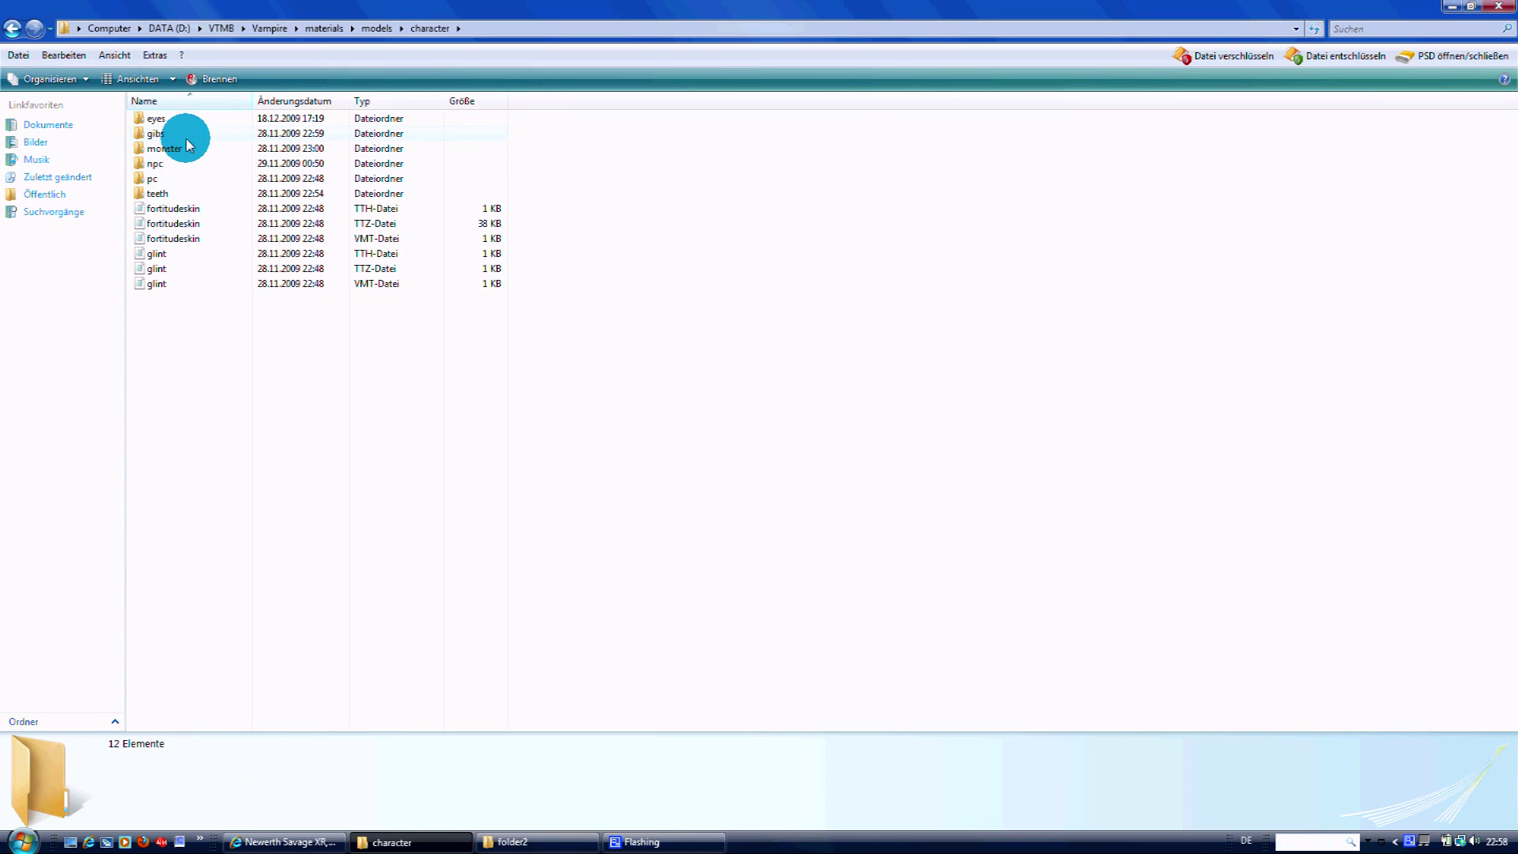
{"action": "double_click", "coordinate": [181, 181]}
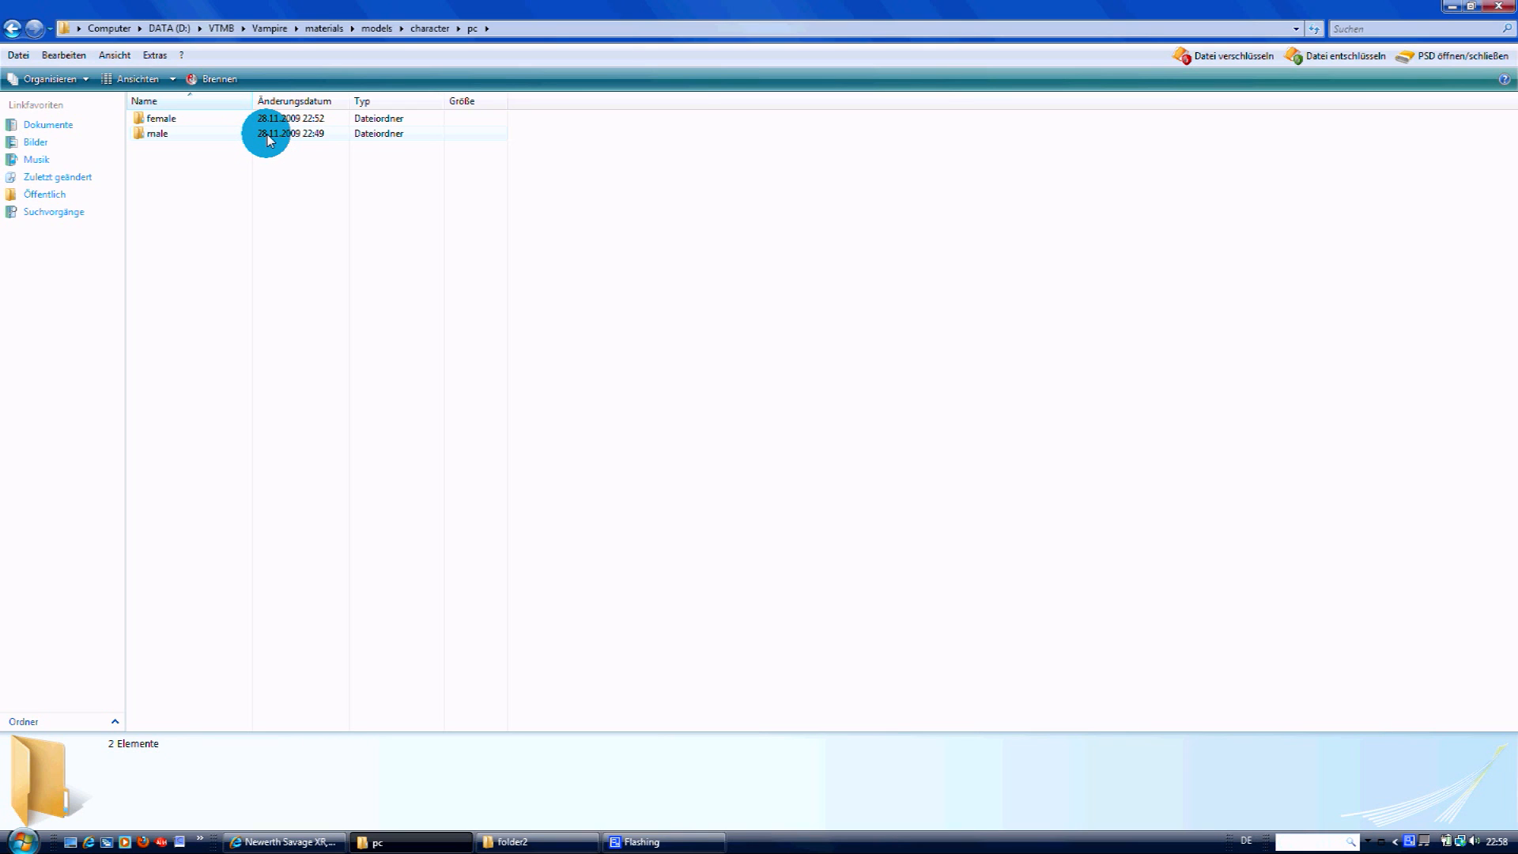
{"action": "double_click", "coordinate": [267, 137]}
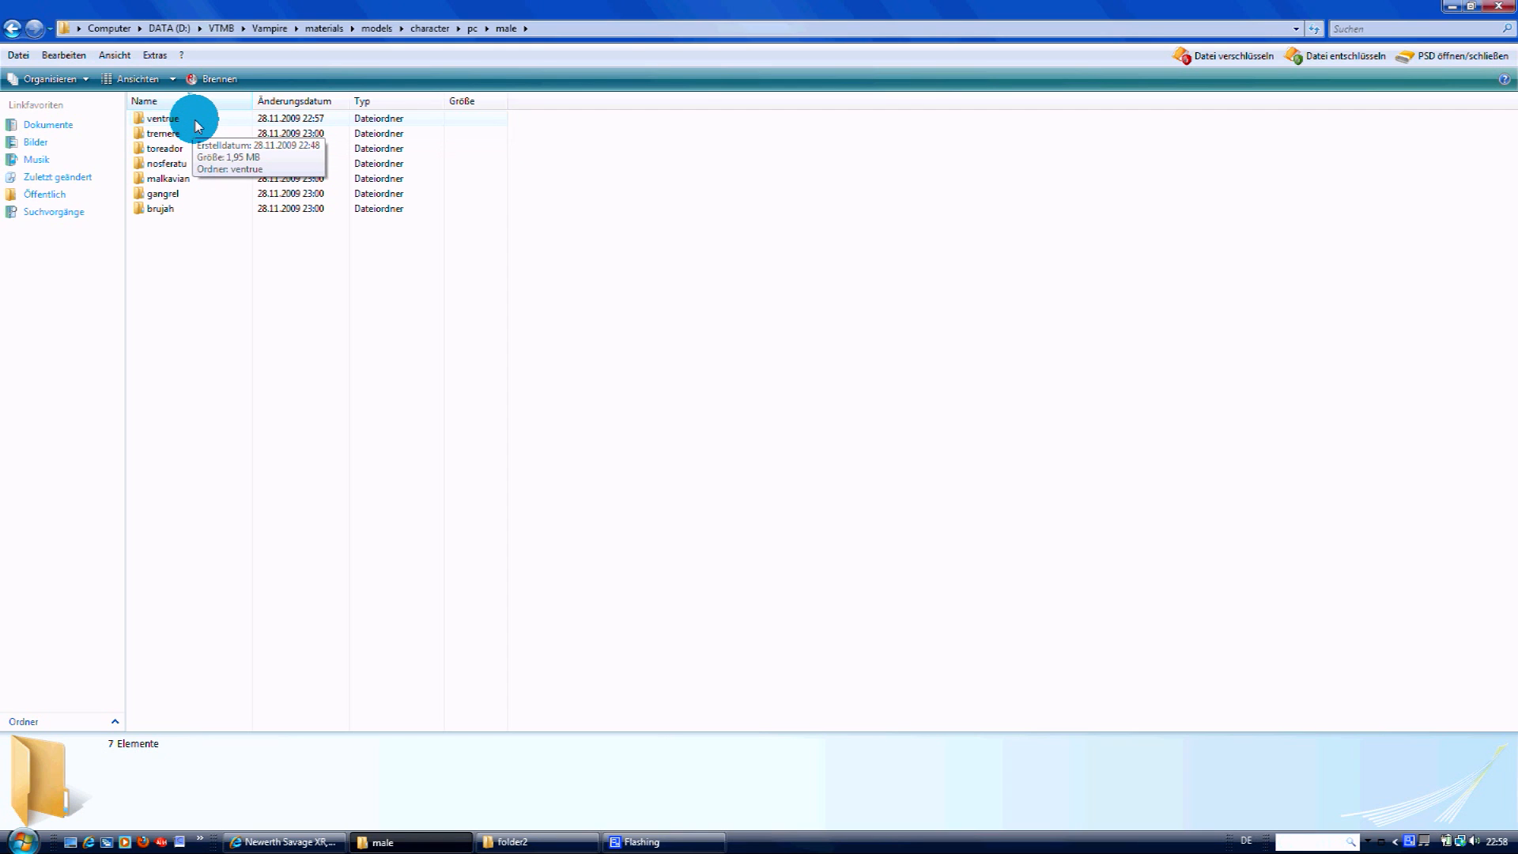
{"action": "mouse_move", "coordinate": [163, 119]}
{"action": "double_click", "coordinate": [198, 124]}
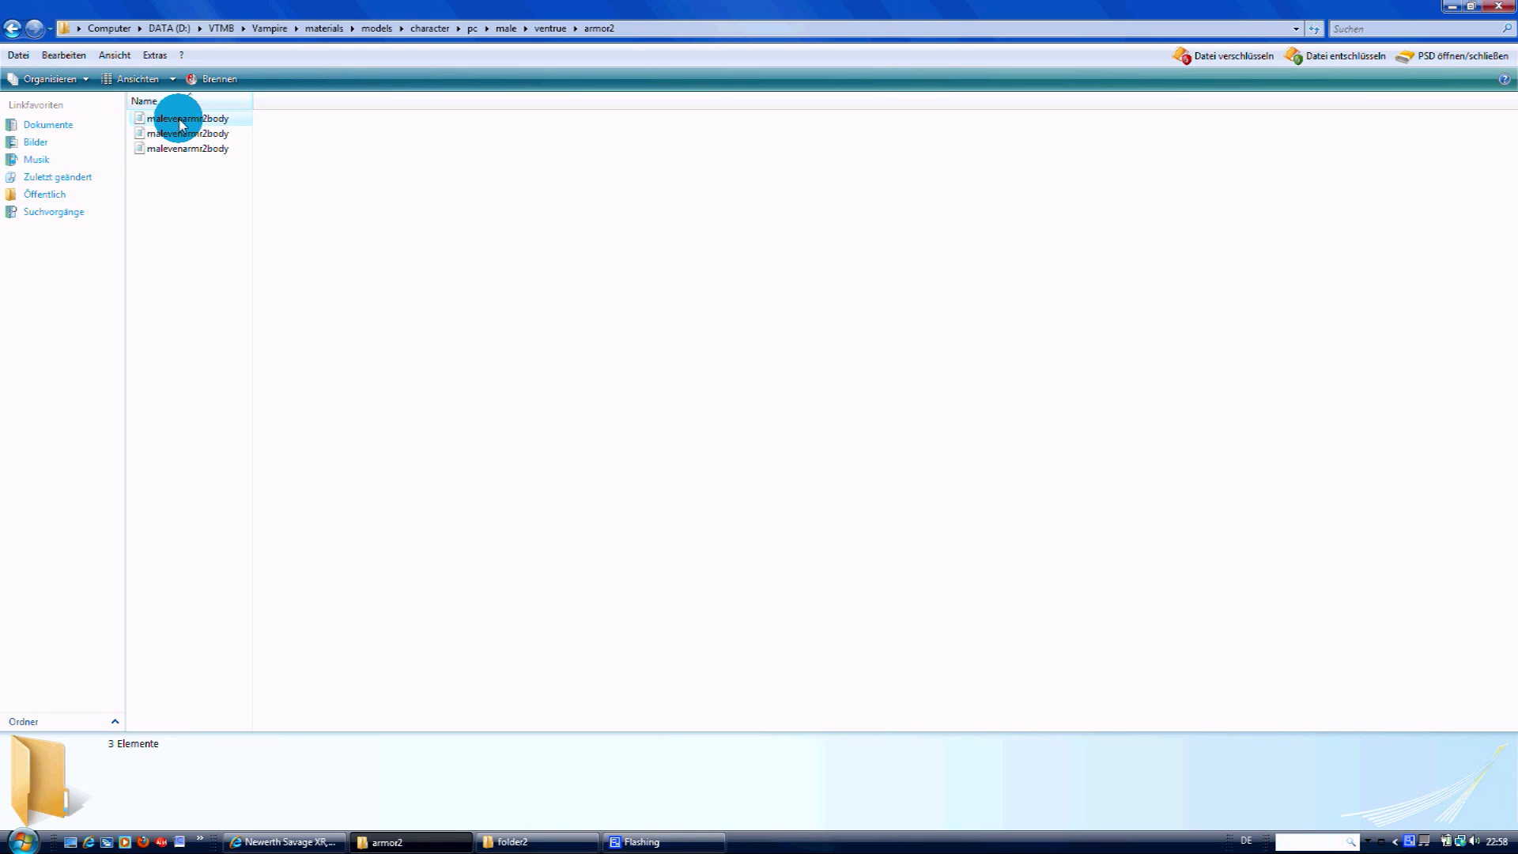
Step: Copy the first two malevenarmr2body files from the armor2 folder
{"action": "left_click", "coordinate": [181, 121]}
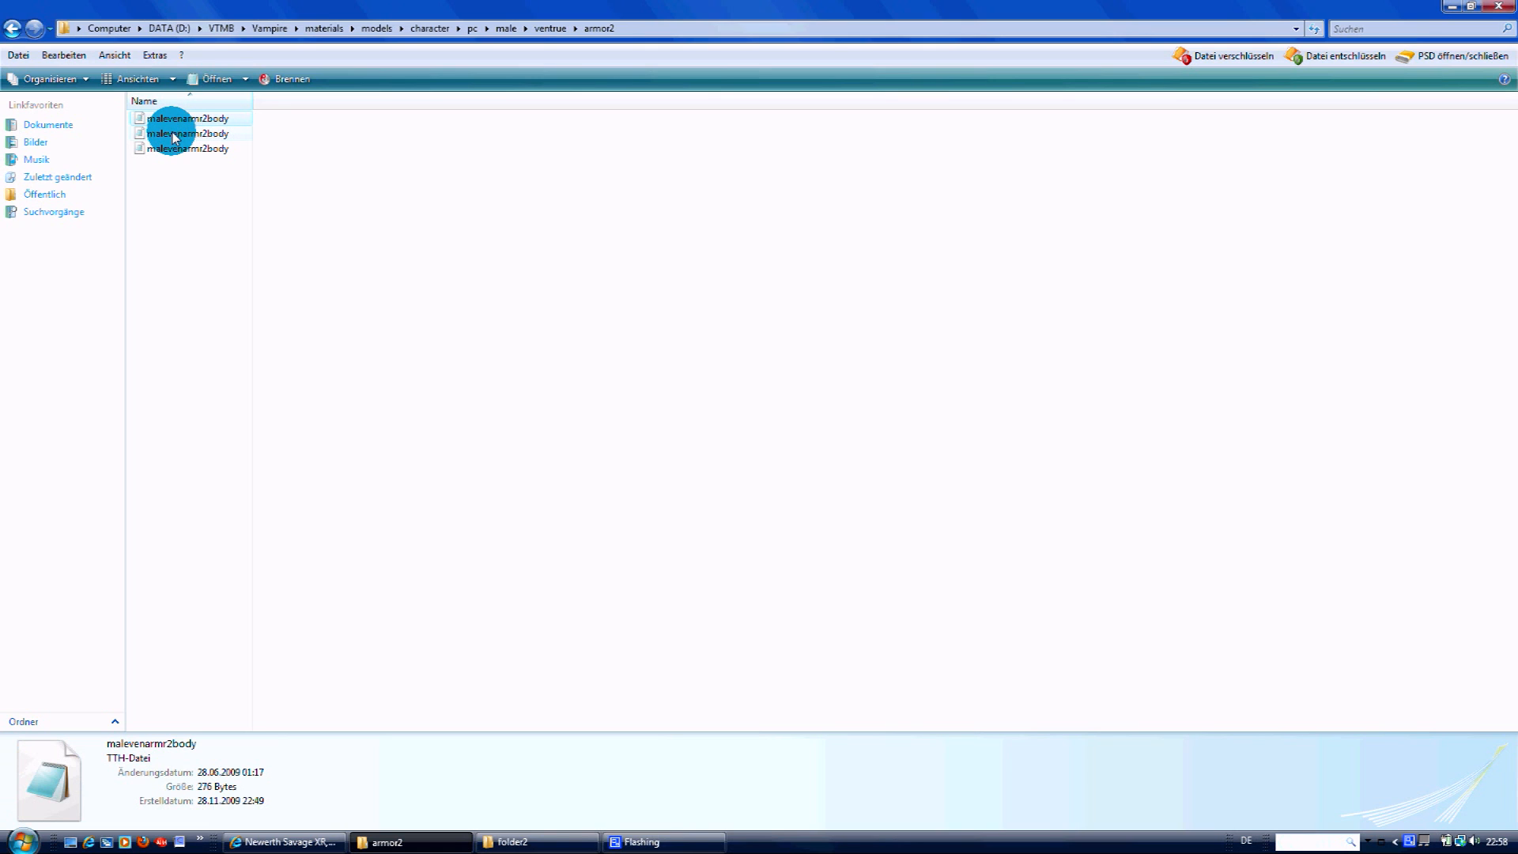
{"action": "left_click", "coordinate": [168, 152]}
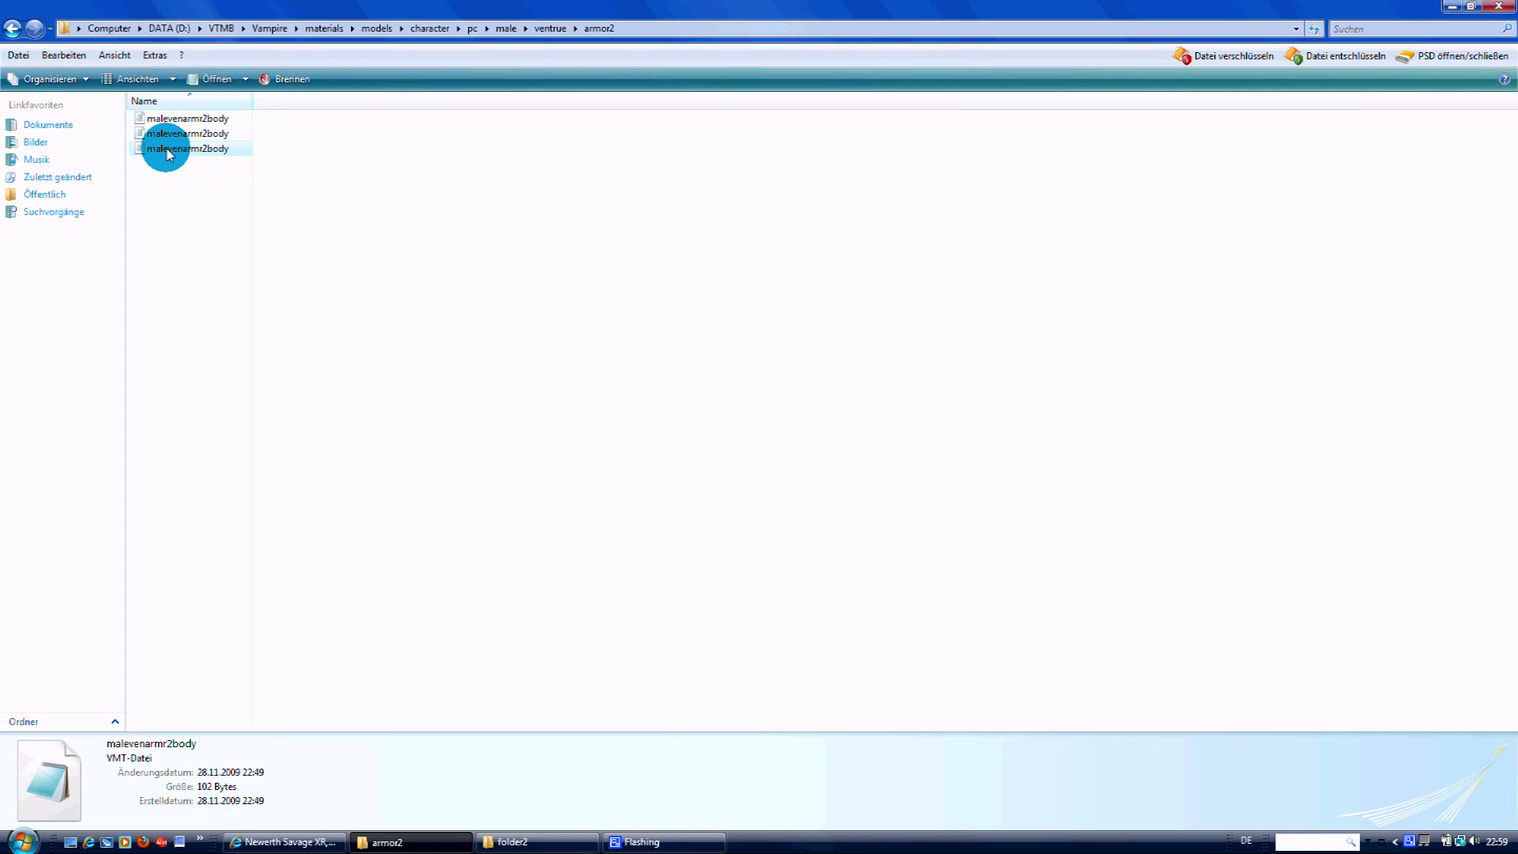
{"action": "left_click", "coordinate": [312, 254]}
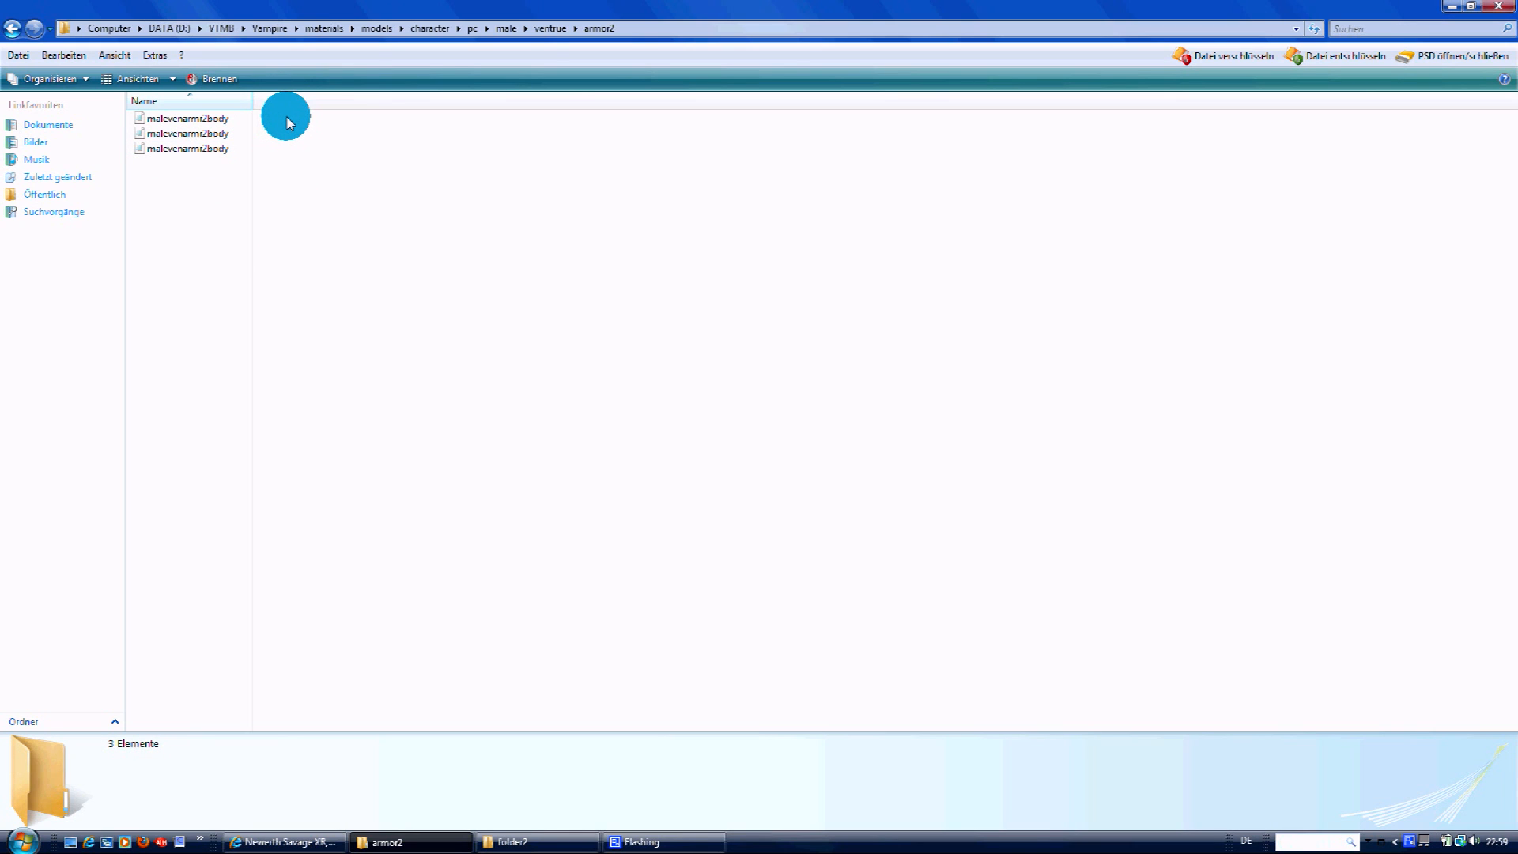
{"action": "left_click_drag", "start_coordinate": [264, 124], "coordinate": [220, 144]}
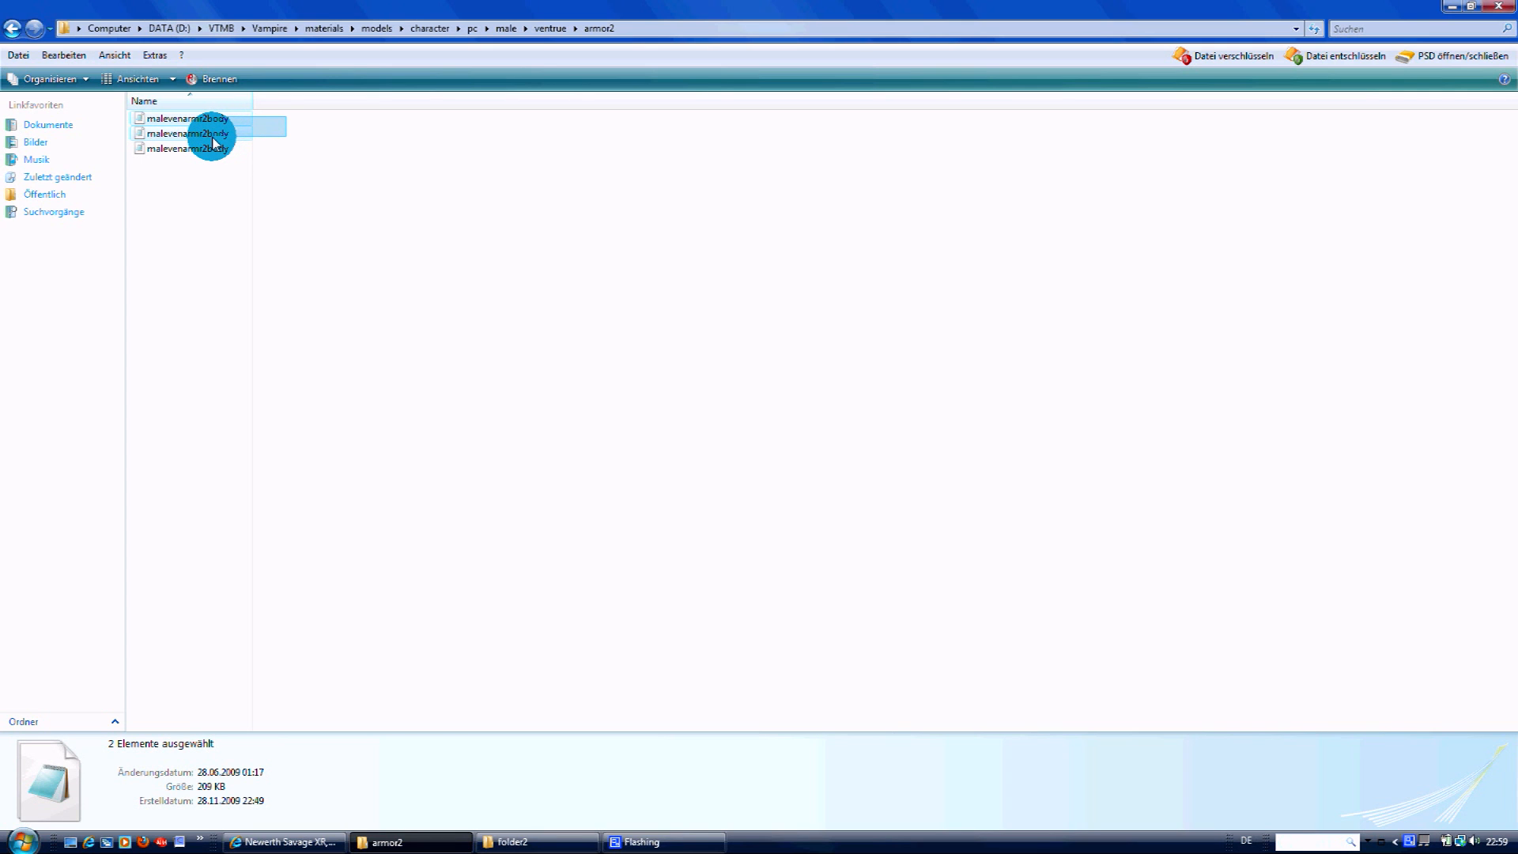
{"action": "right_click", "coordinate": [214, 135]}
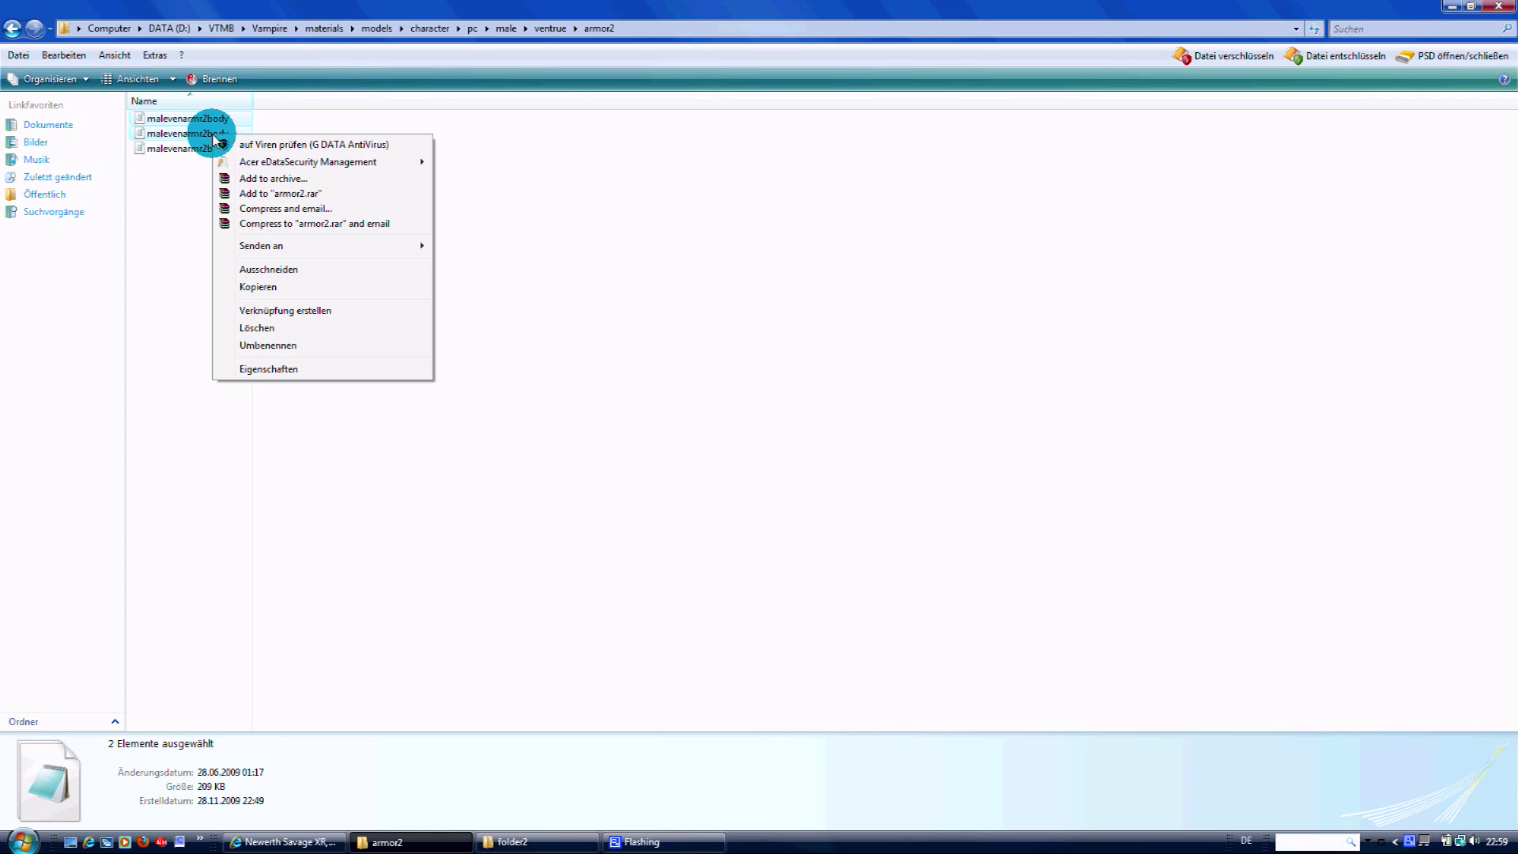
{"action": "left_click", "coordinate": [246, 287]}
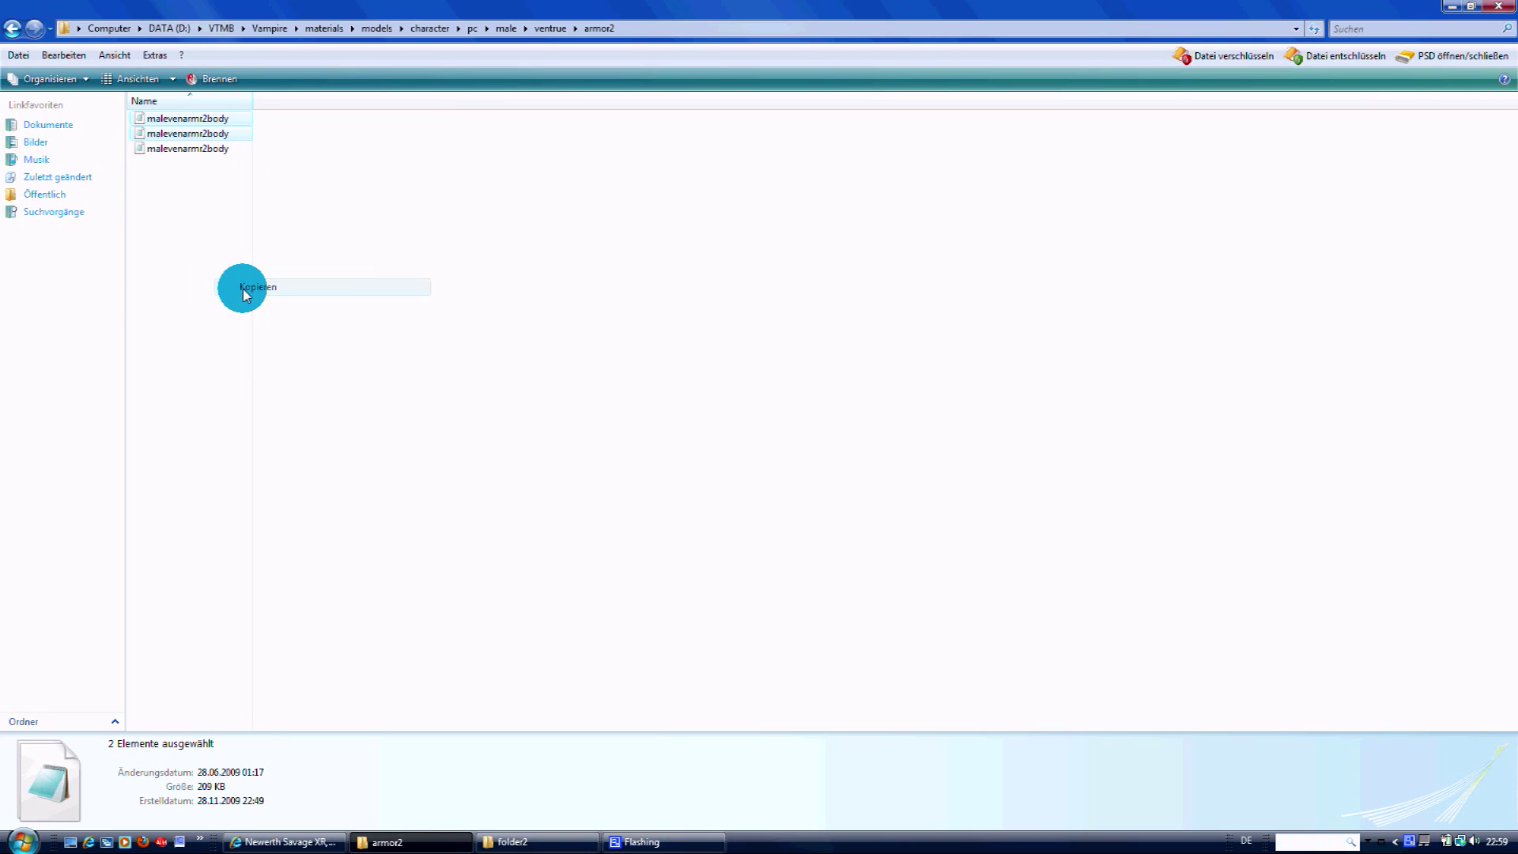
Step: Paste the two files into folder2, then show the desktop
{"action": "left_click", "coordinate": [510, 841]}
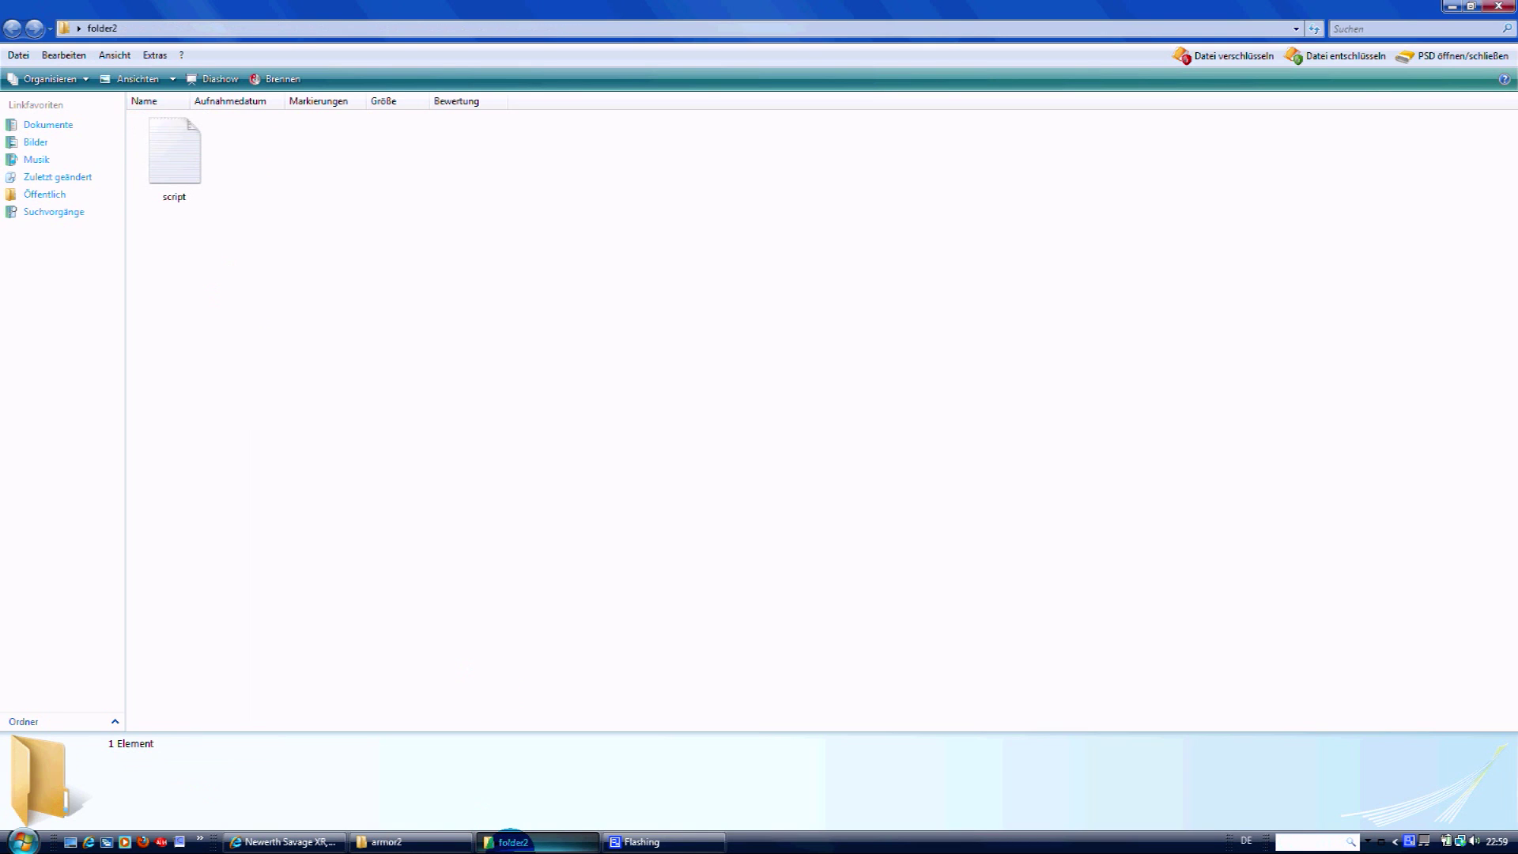
{"action": "right_click", "coordinate": [278, 217]}
{"action": "left_click", "coordinate": [317, 365]}
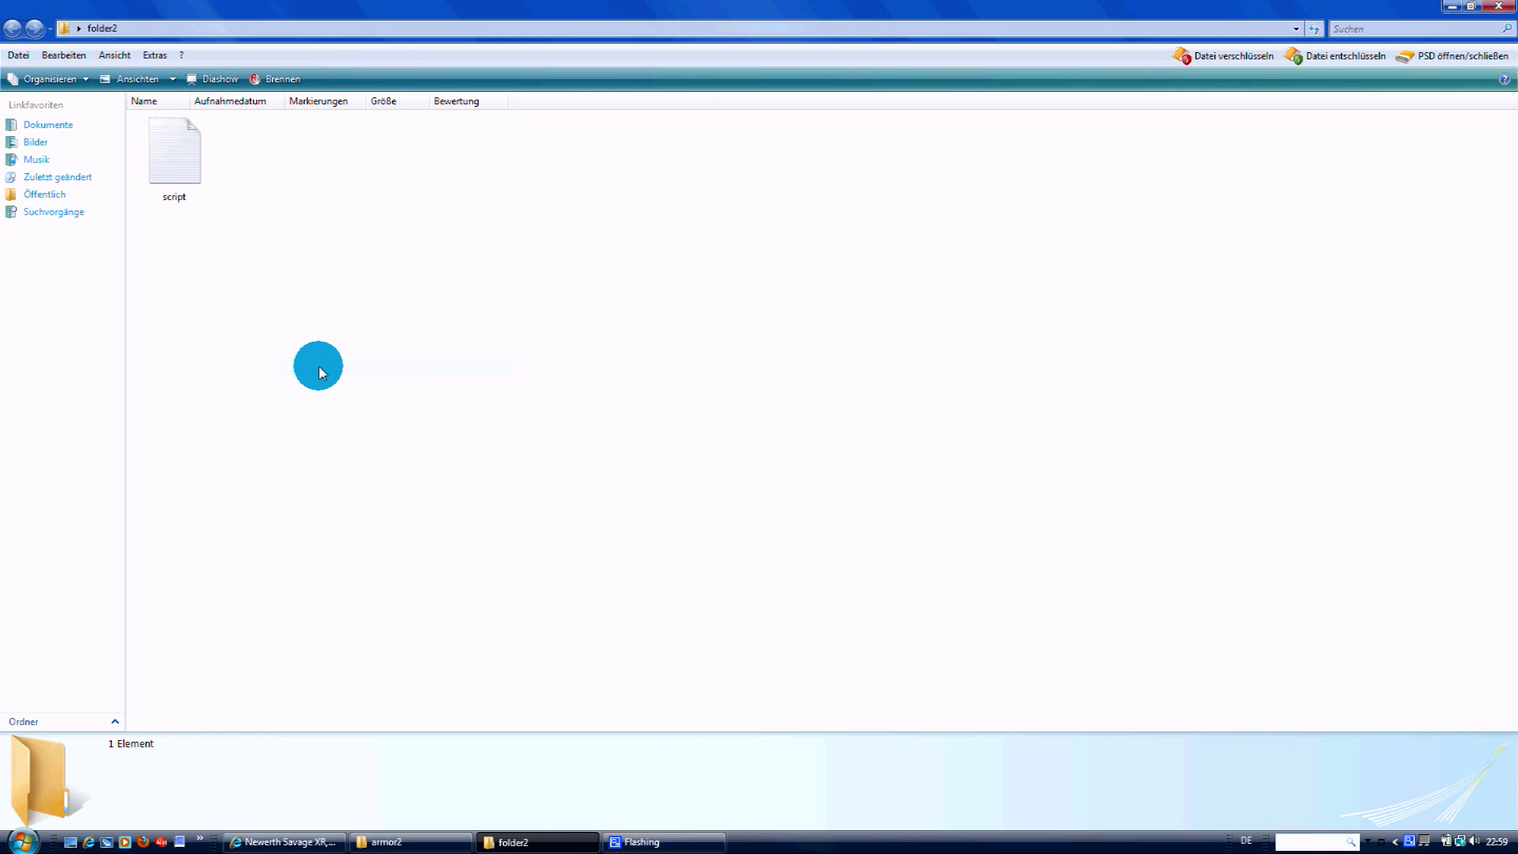
{"action": "left_click", "coordinate": [430, 344]}
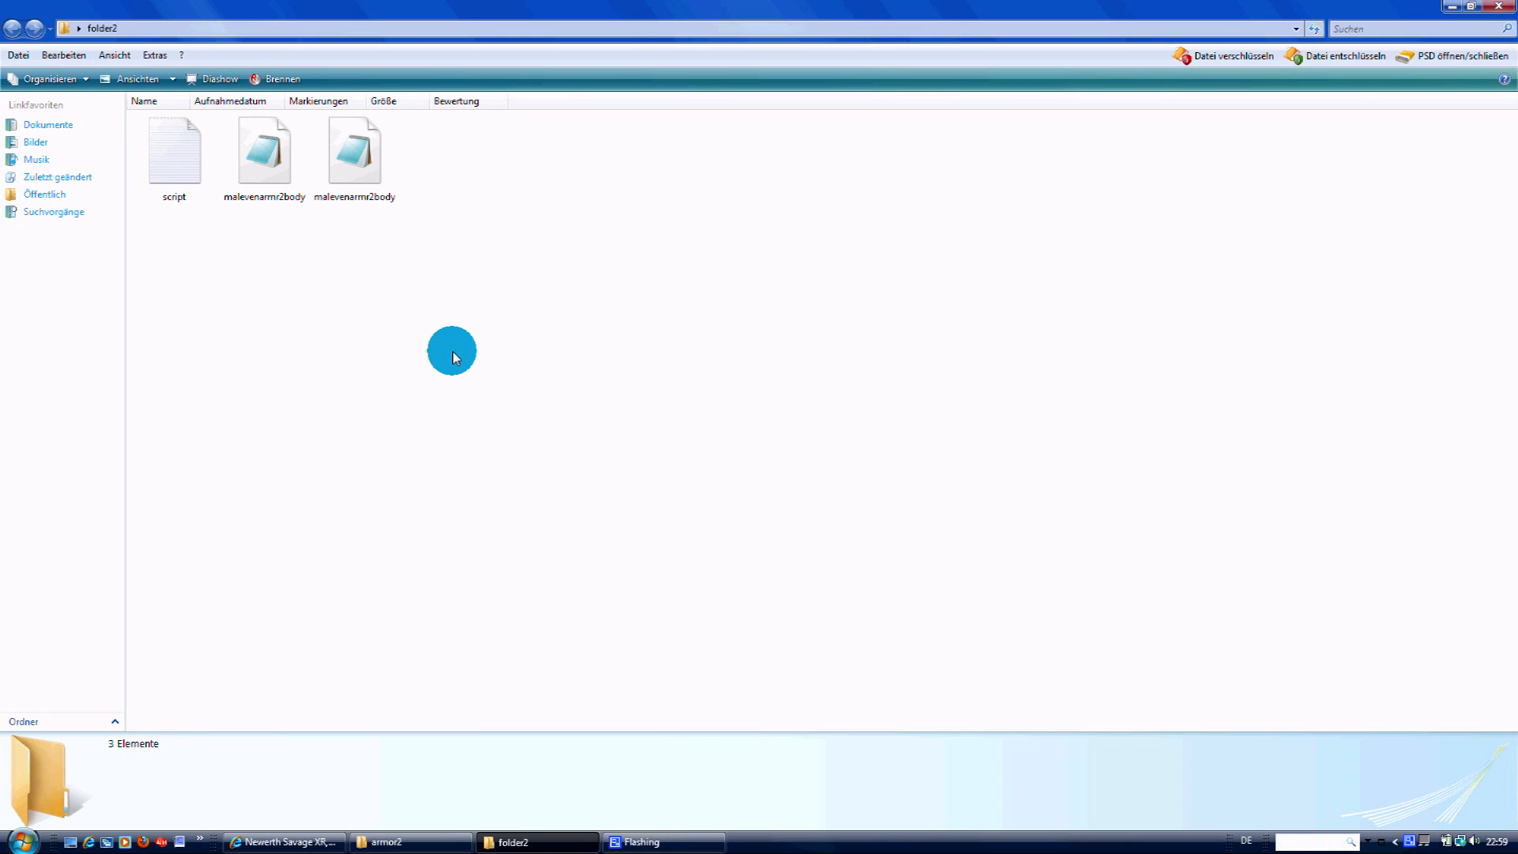
{"action": "left_click", "coordinate": [71, 841]}
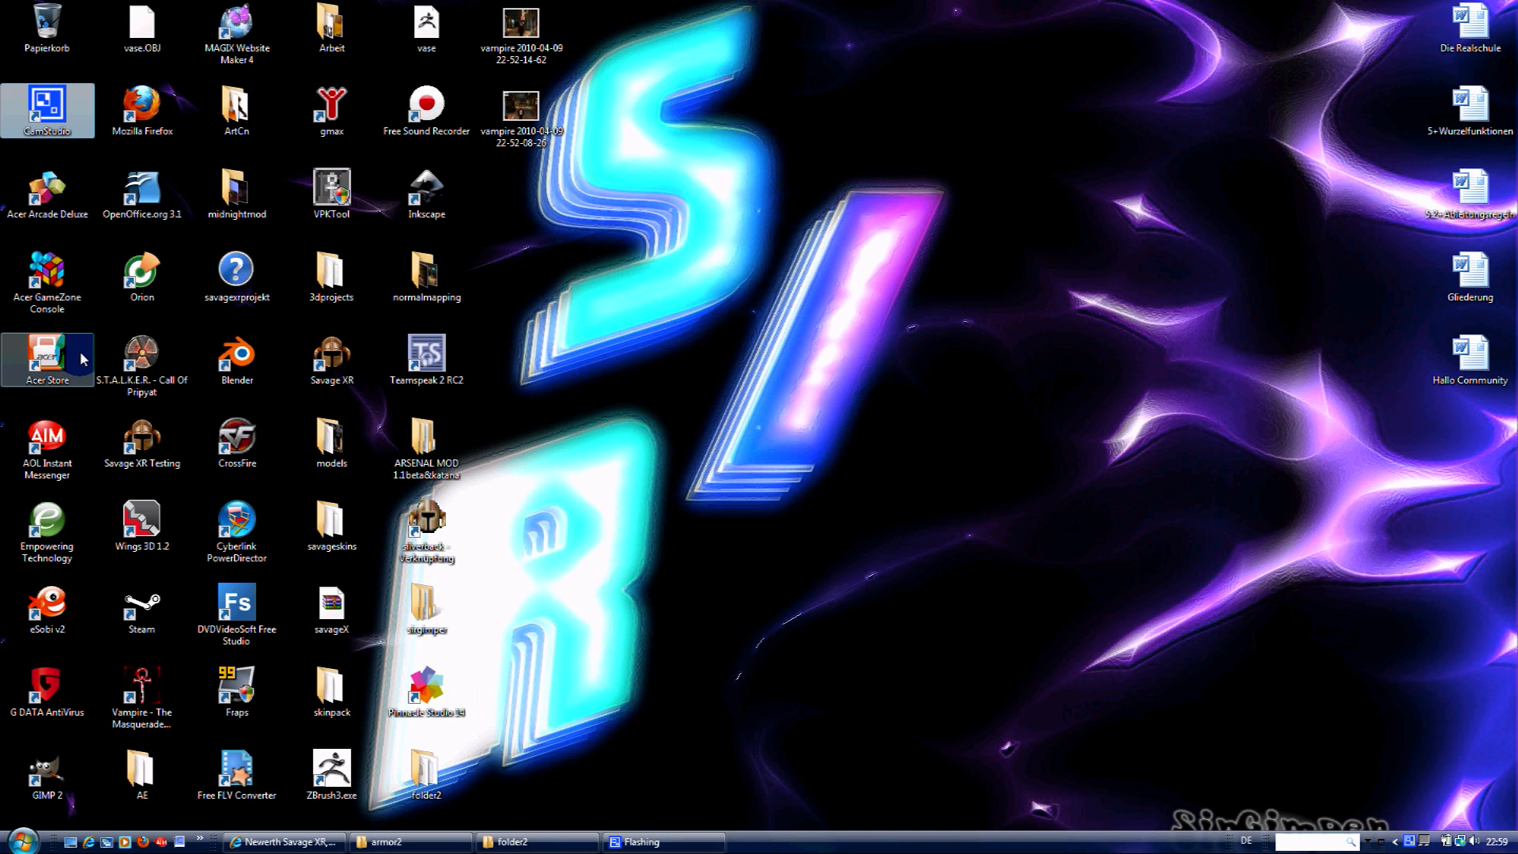
Step: Launch the VPKTool Bloodlines tool and show its Texture tools maximized
{"action": "left_click", "coordinate": [319, 191]}
{"action": "double_click", "coordinate": [320, 189]}
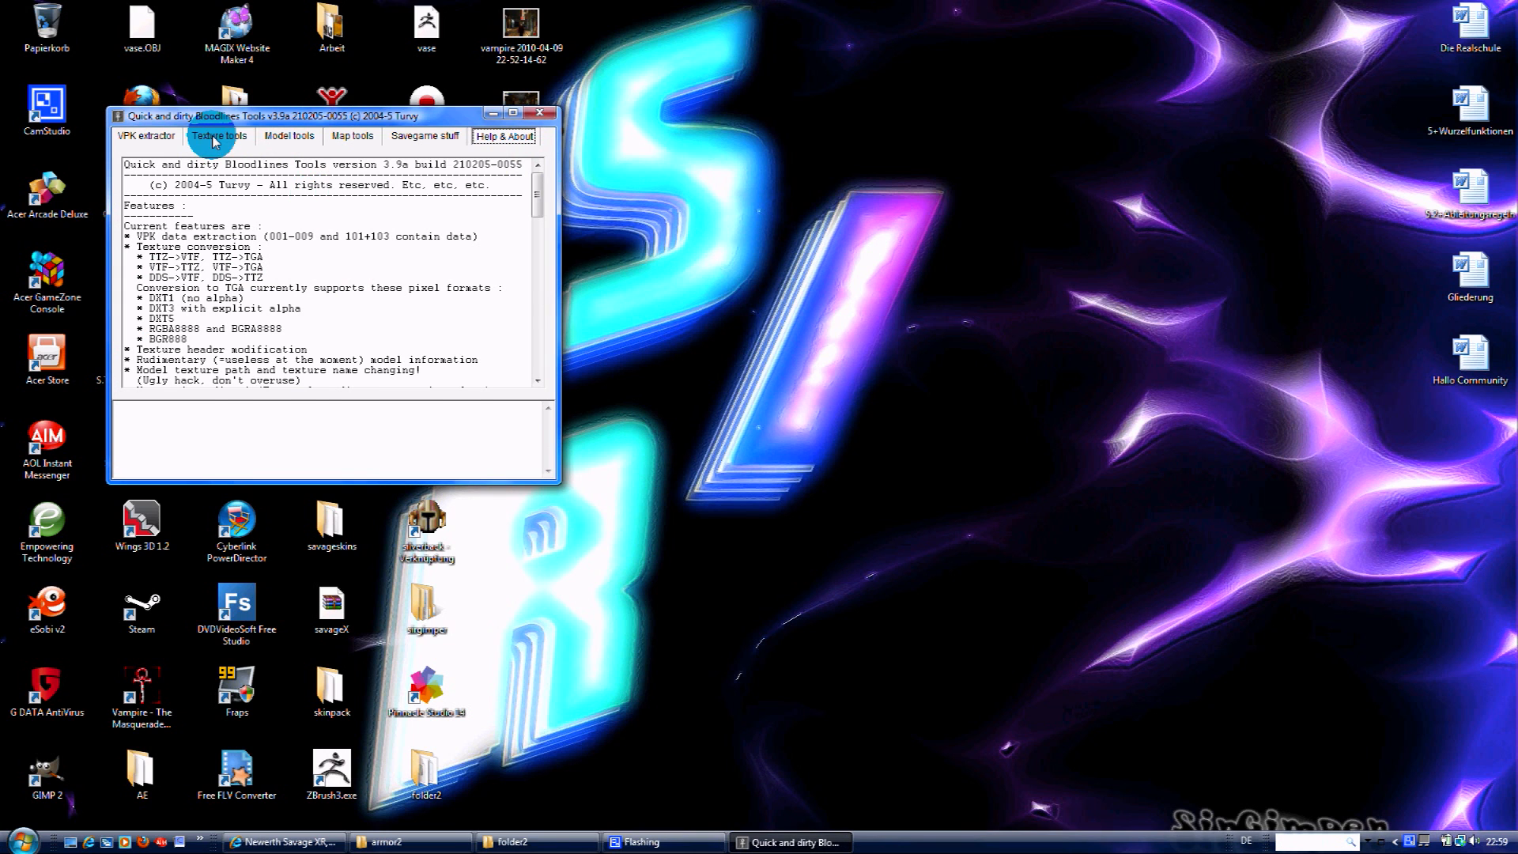
{"action": "left_click", "coordinate": [215, 138]}
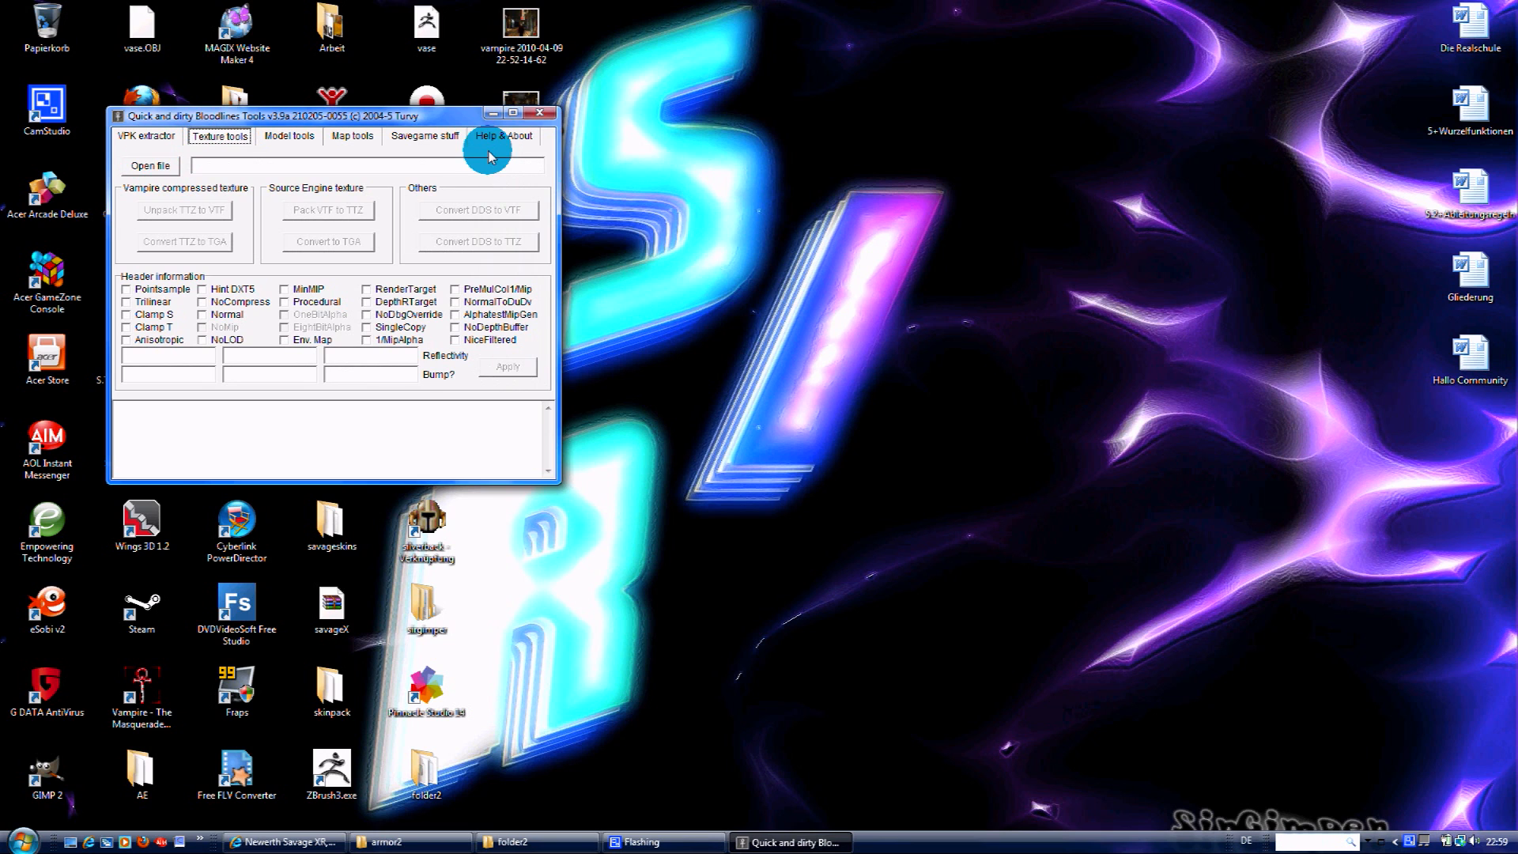
{"action": "left_click", "coordinate": [512, 114]}
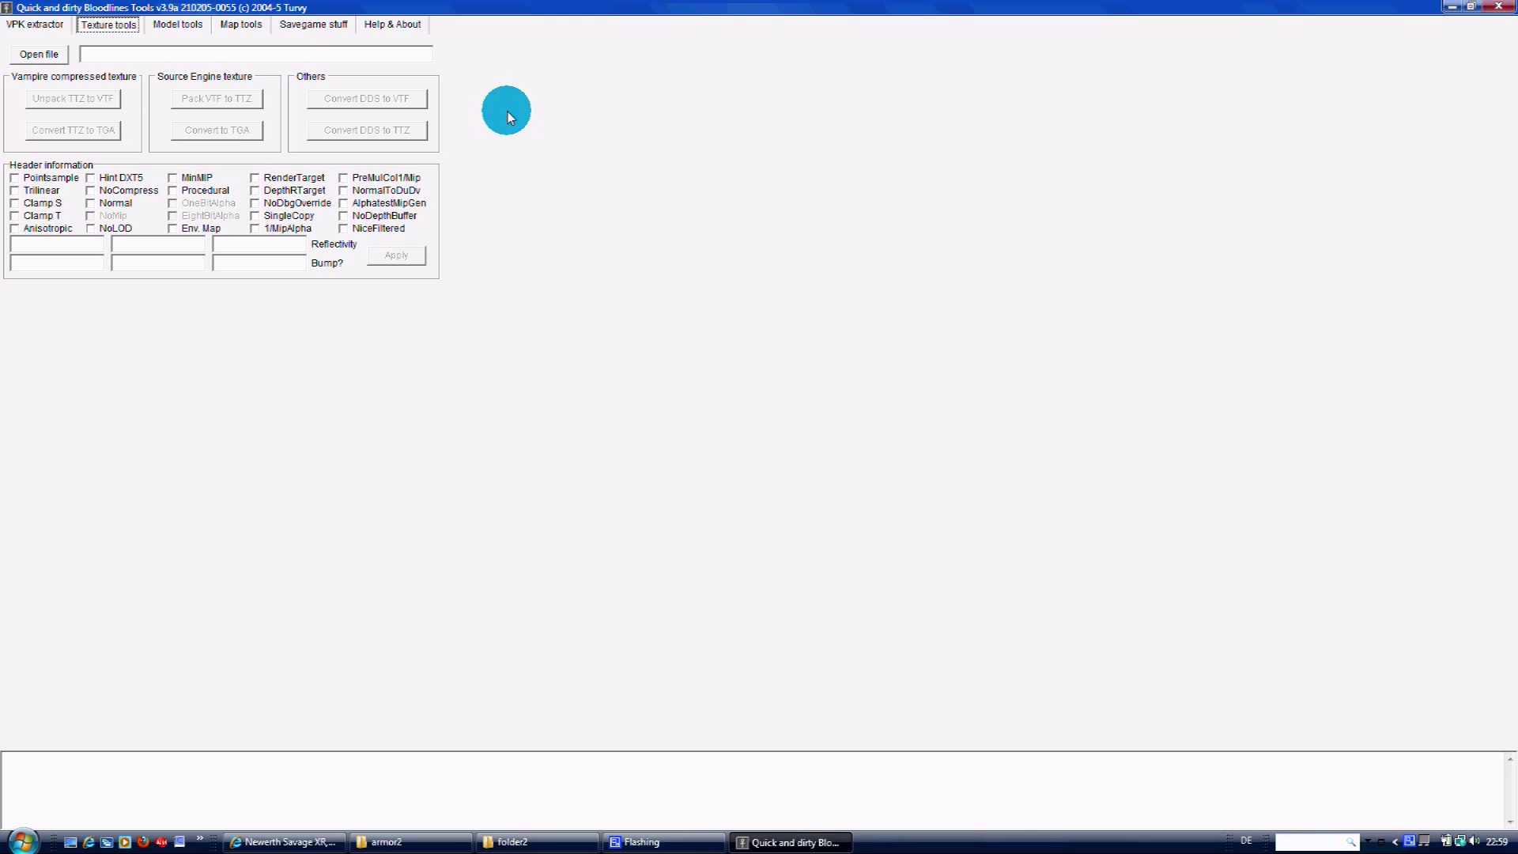
Step: Load the malevenarmr2body TTZ texture from Desktop > folder2 into the tool
{"action": "left_click", "coordinate": [38, 54]}
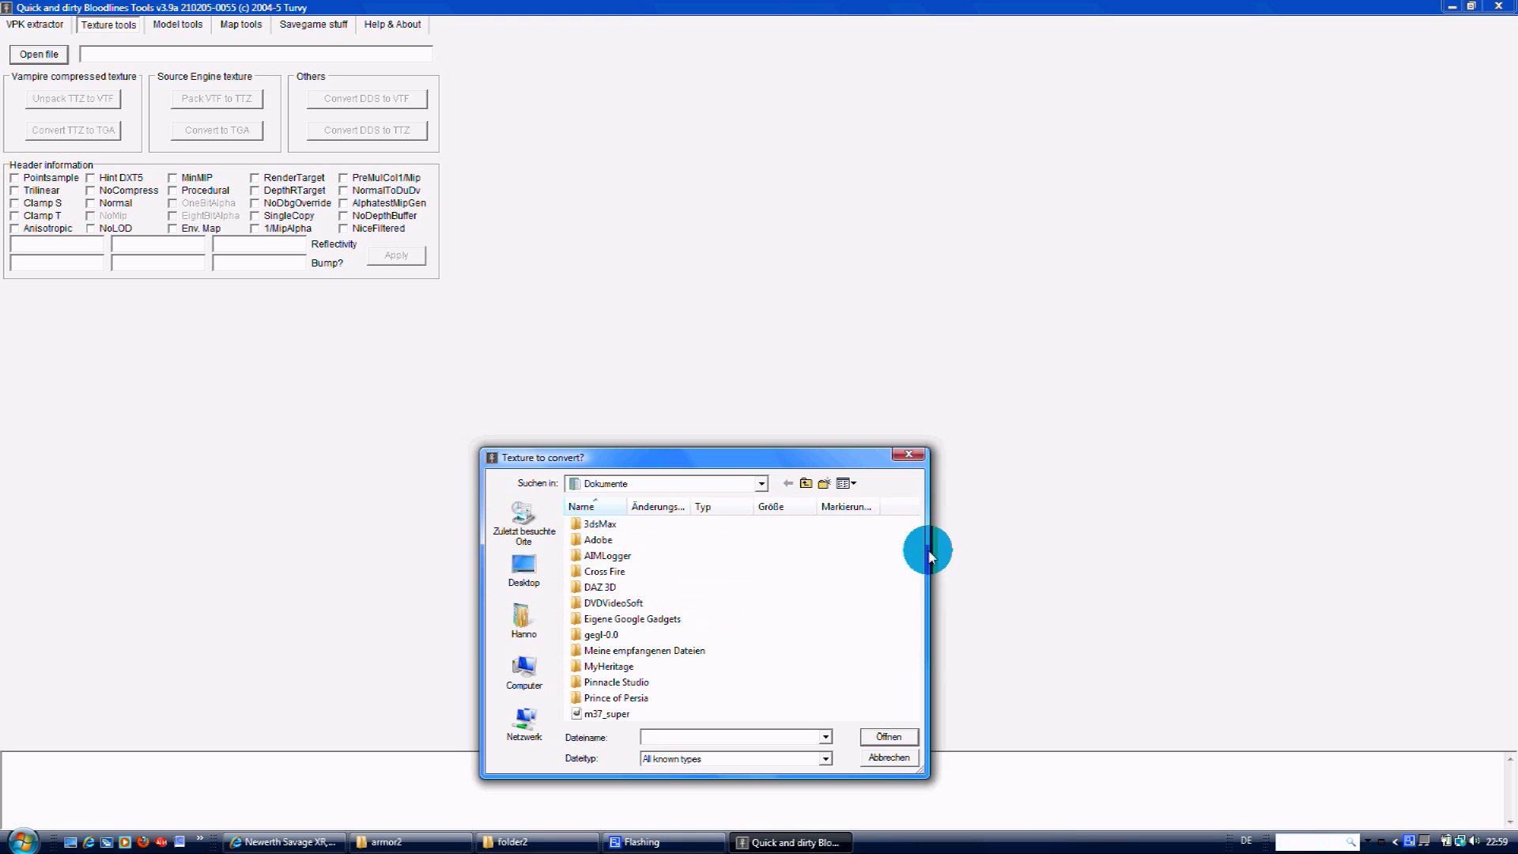
{"action": "left_click", "coordinate": [524, 575]}
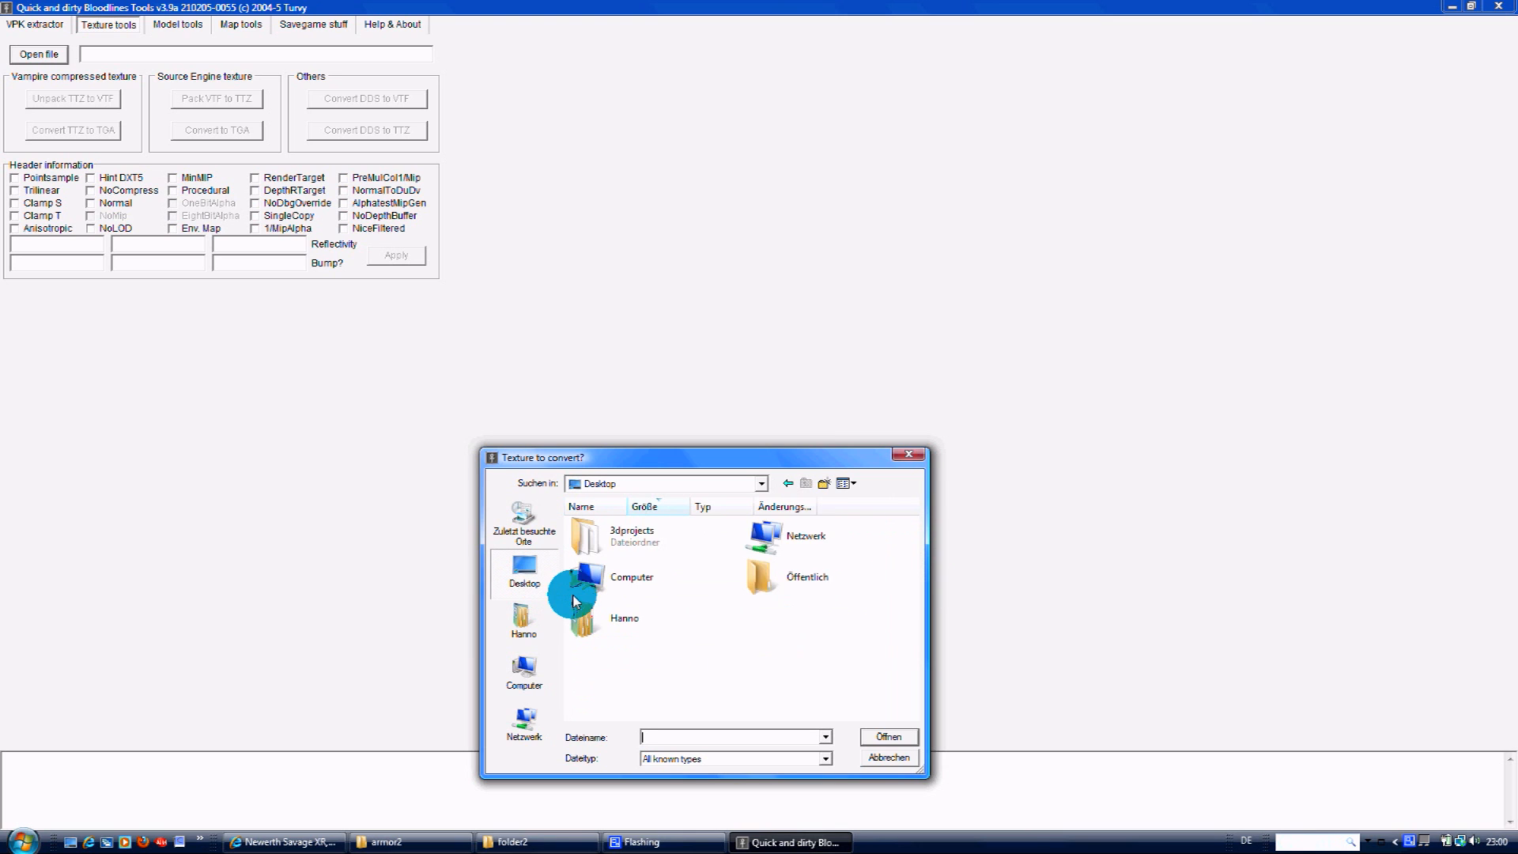
{"action": "mouse_move", "coordinate": [910, 594]}
{"action": "left_mouse_down"}
{"action": "mouse_move", "coordinate": [908, 637]}
{"action": "mouse_move", "coordinate": [909, 567]}
{"action": "left_mouse_up"}
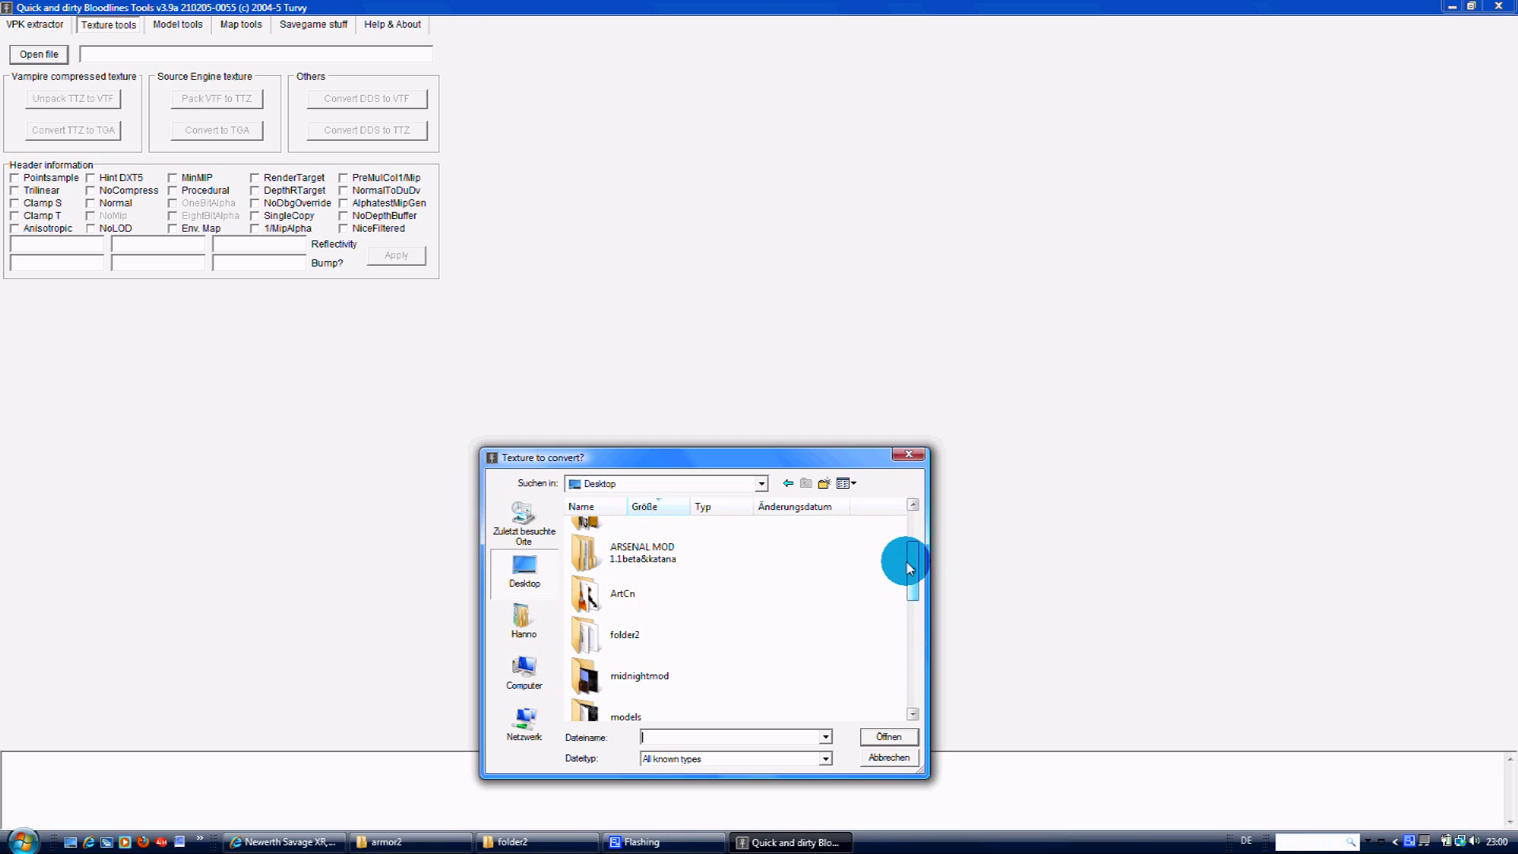
{"action": "double_click", "coordinate": [624, 635]}
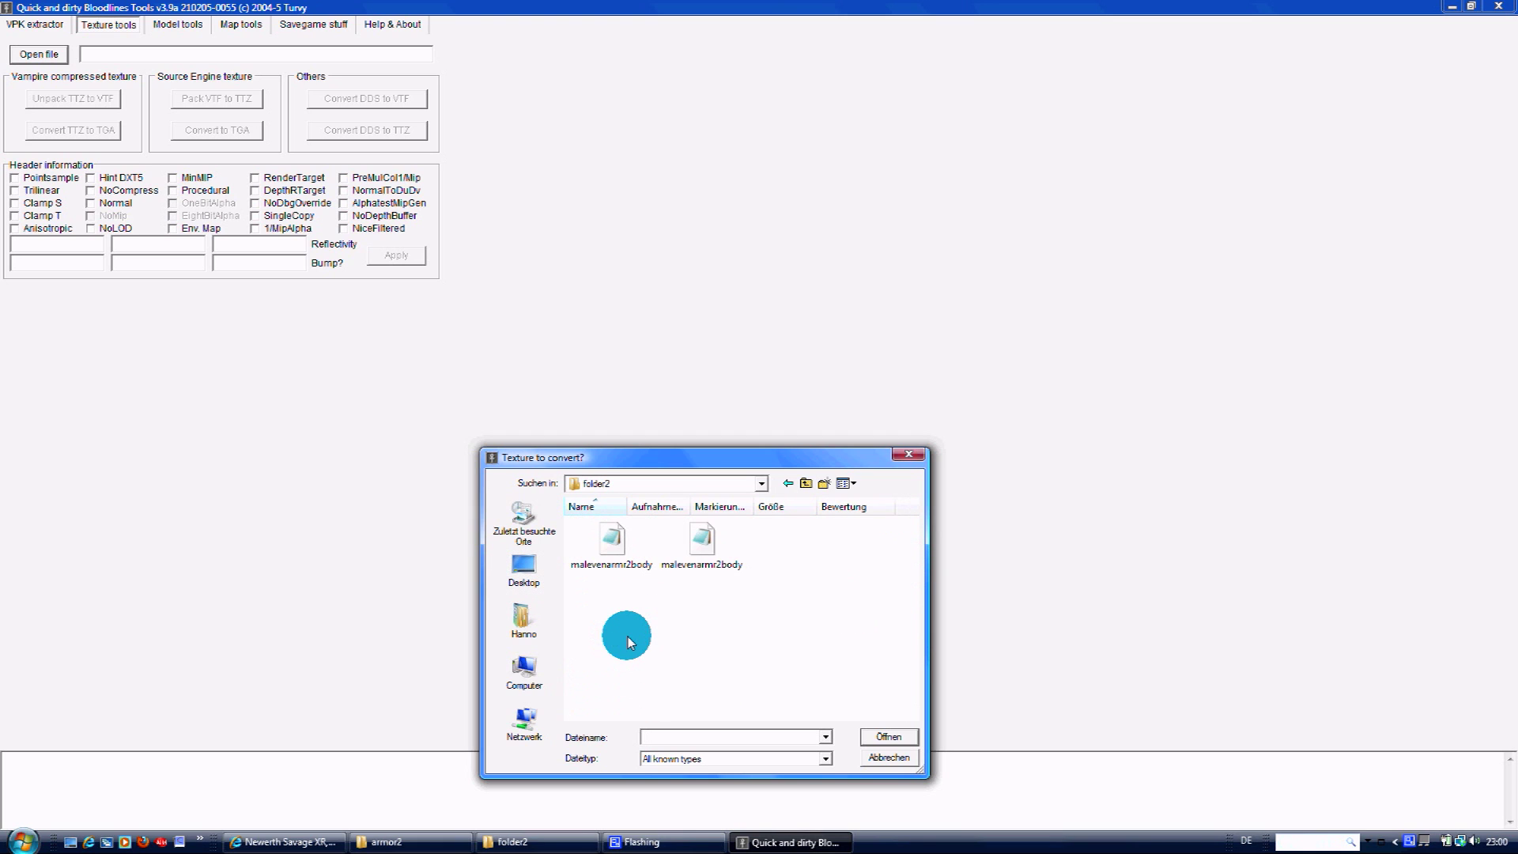
{"action": "left_click", "coordinate": [707, 540]}
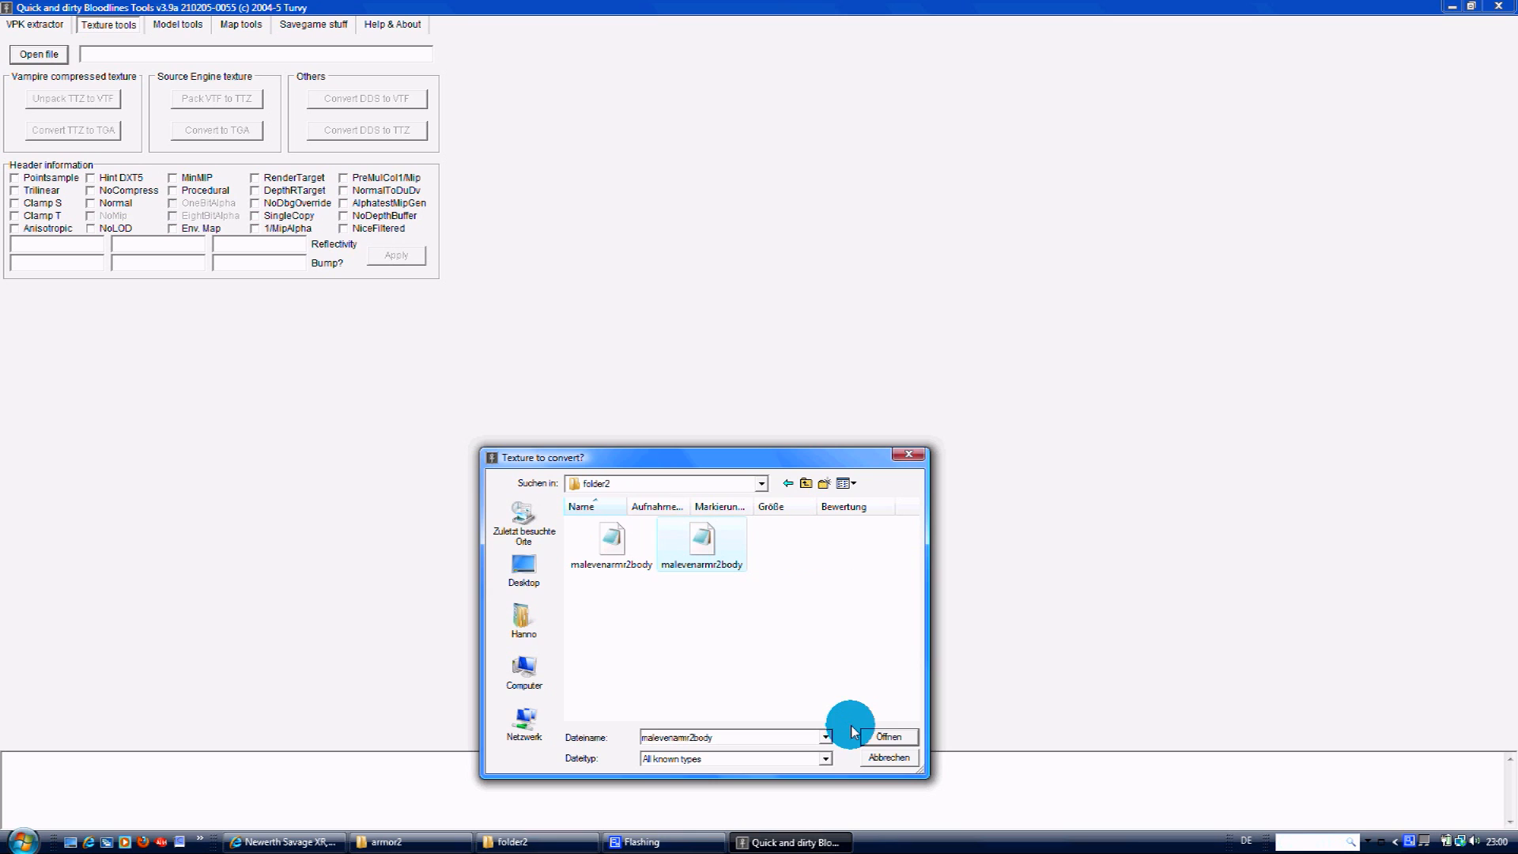
{"action": "left_click", "coordinate": [887, 736]}
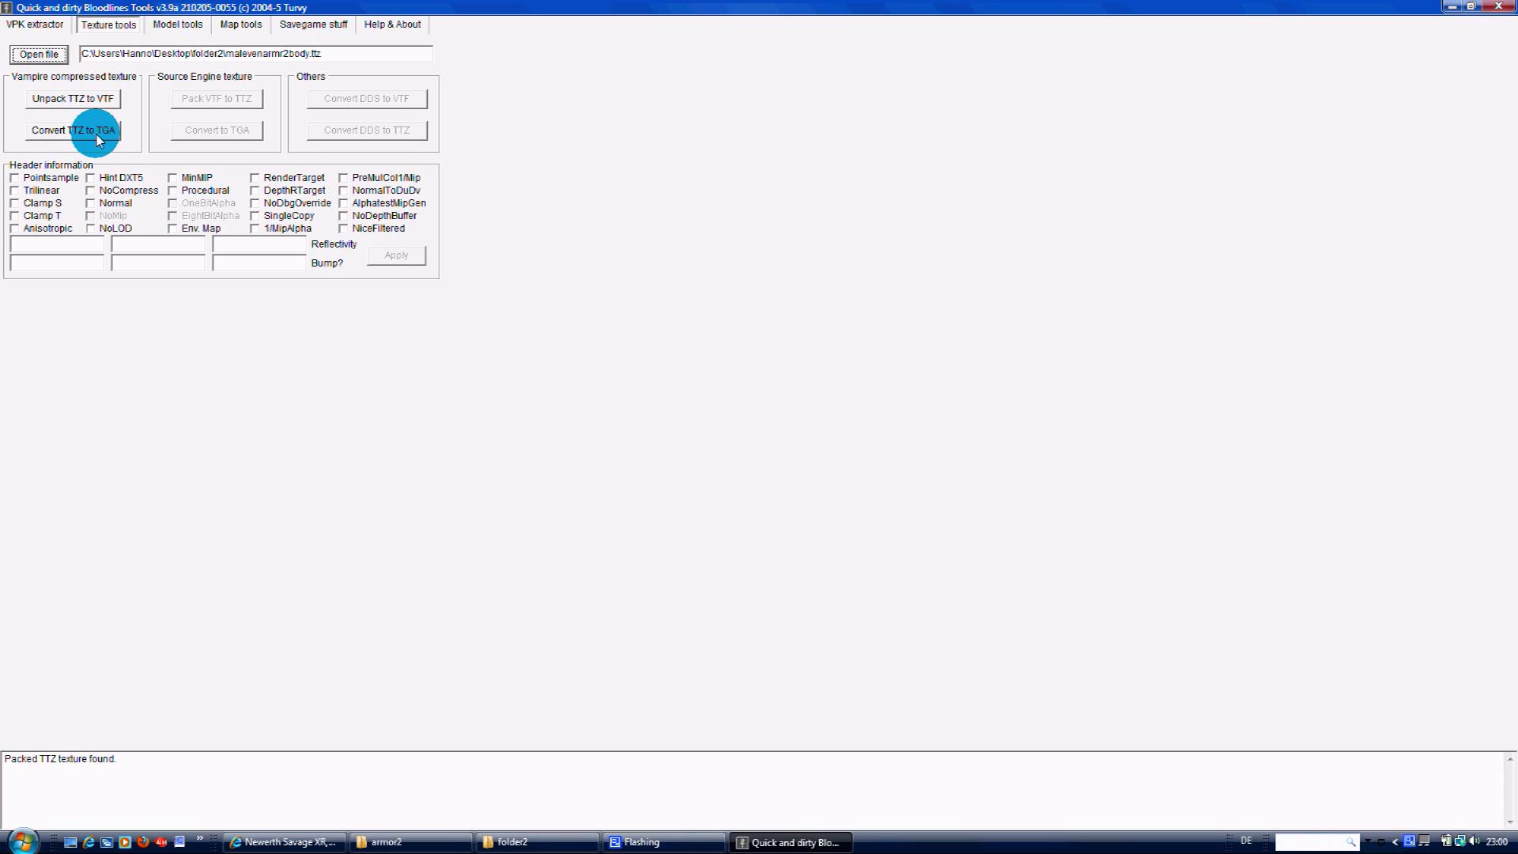
Step: Convert the TTZ to TGA, close the tool and return to the folder2 window
{"action": "left_click", "coordinate": [97, 138]}
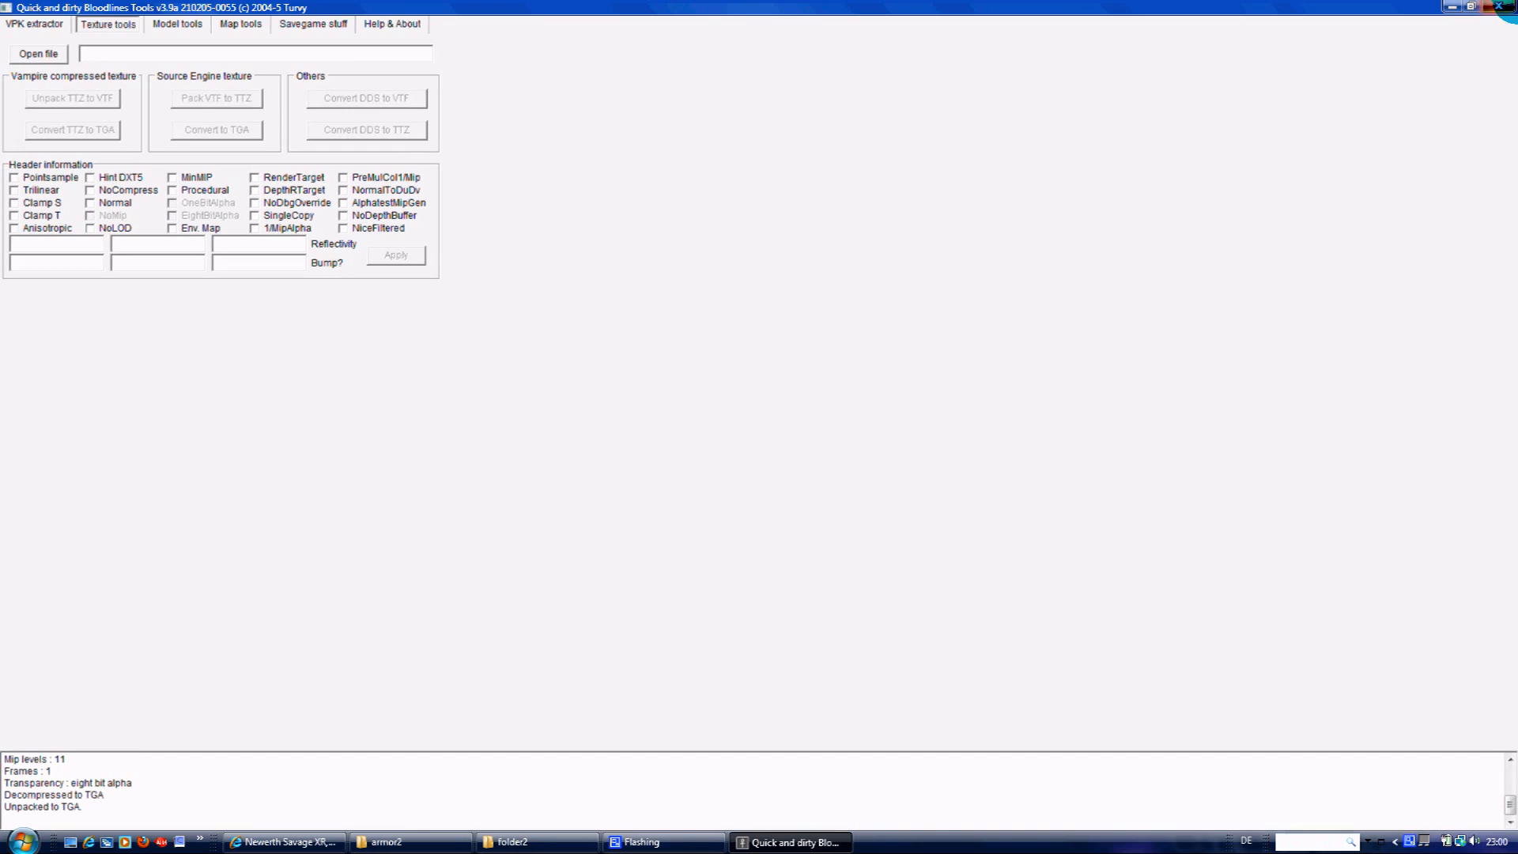
{"action": "left_click", "coordinate": [1496, 9]}
{"action": "left_click", "coordinate": [513, 842]}
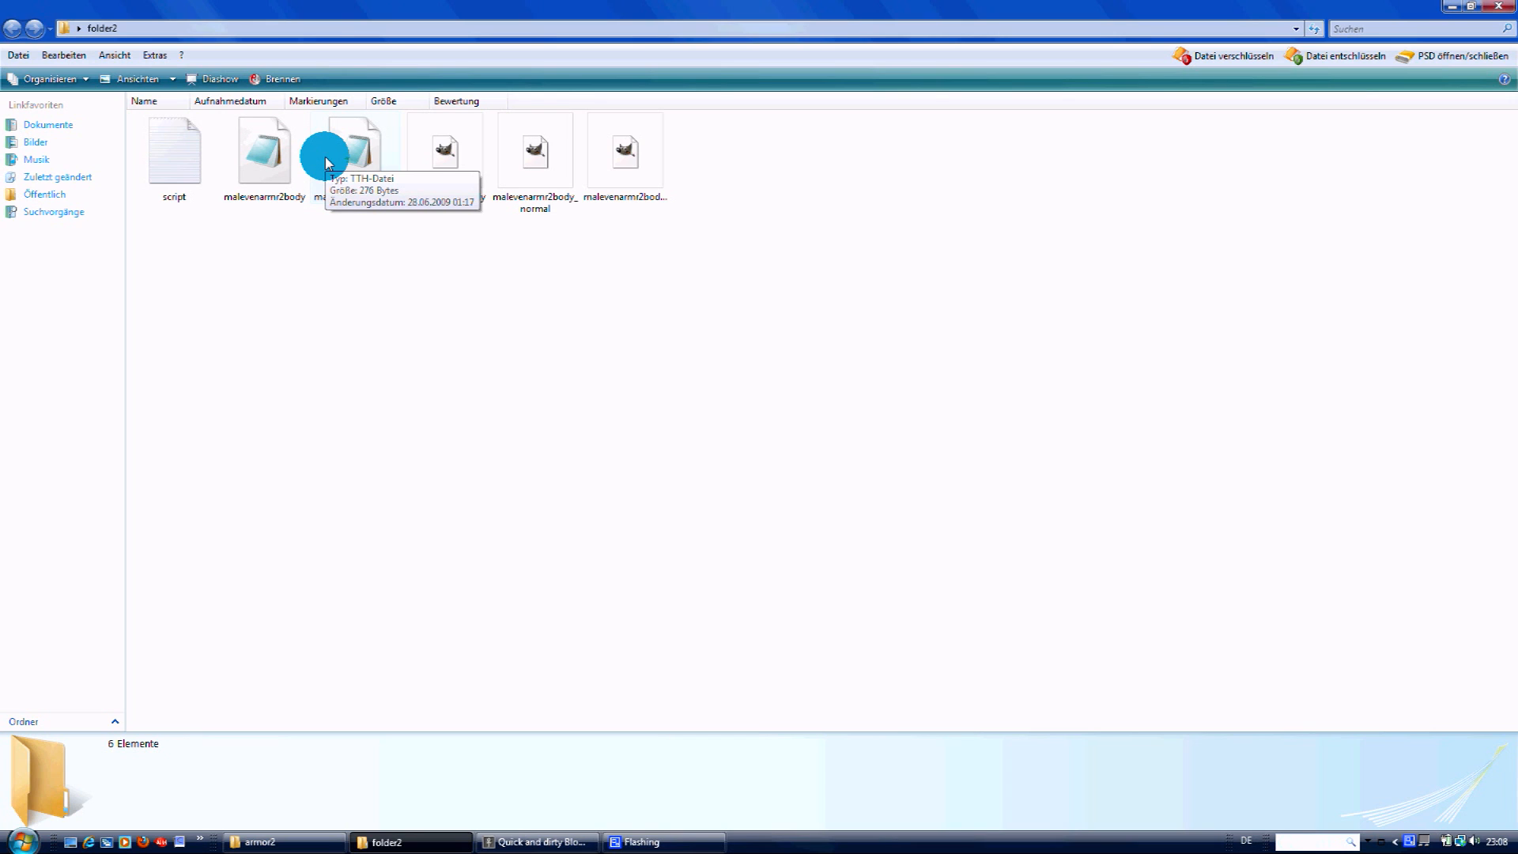
Step: Delete the new malevenarmr2body TGA and the old TTZ file from folder2
{"action": "left_click", "coordinate": [442, 166]}
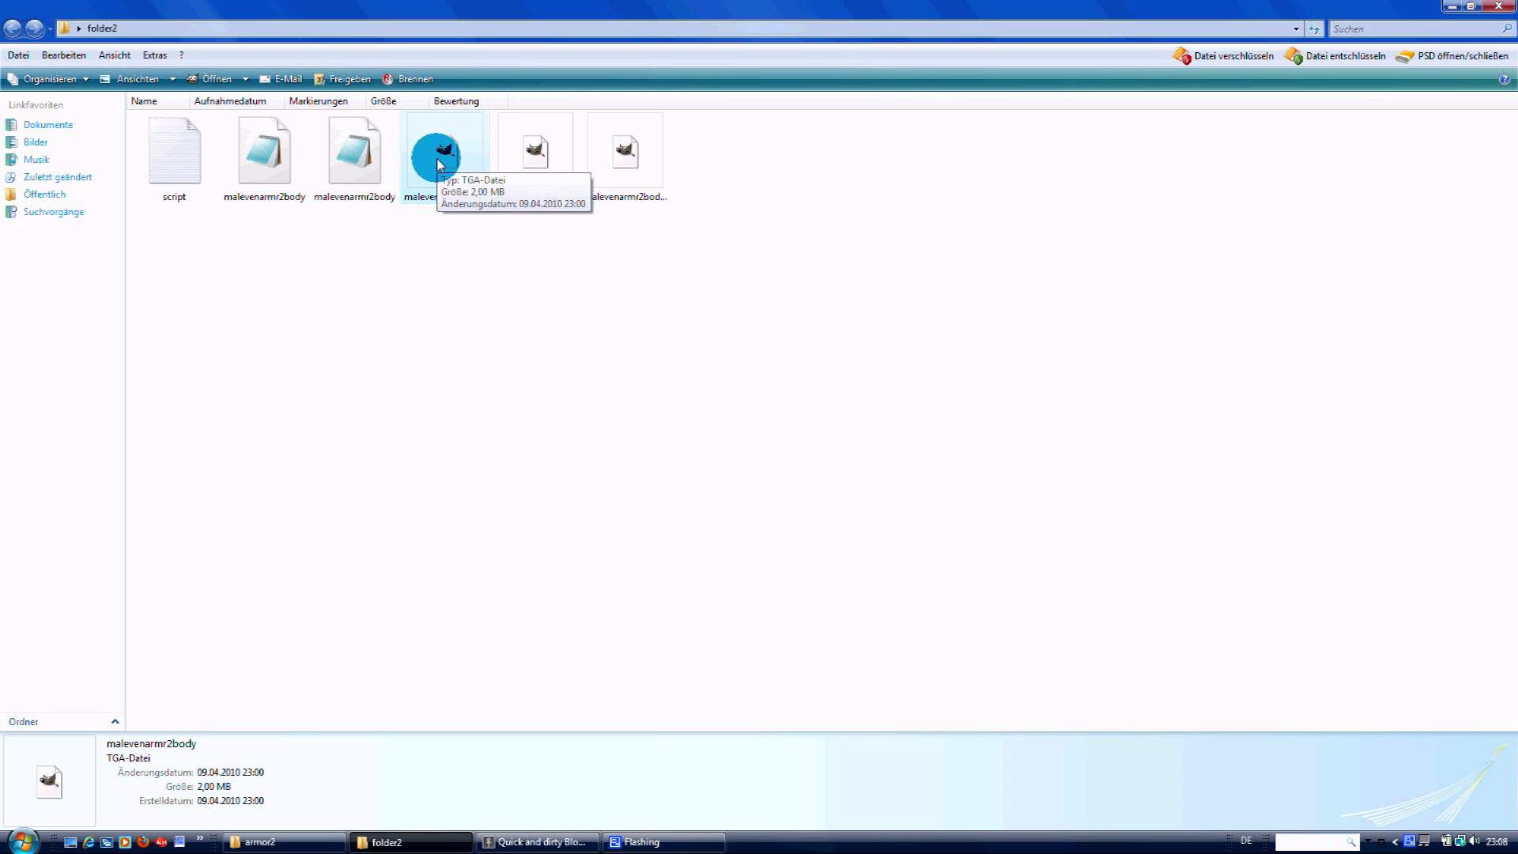
{"action": "key", "text": "Delete"}
{"action": "left_click", "coordinate": [822, 486]}
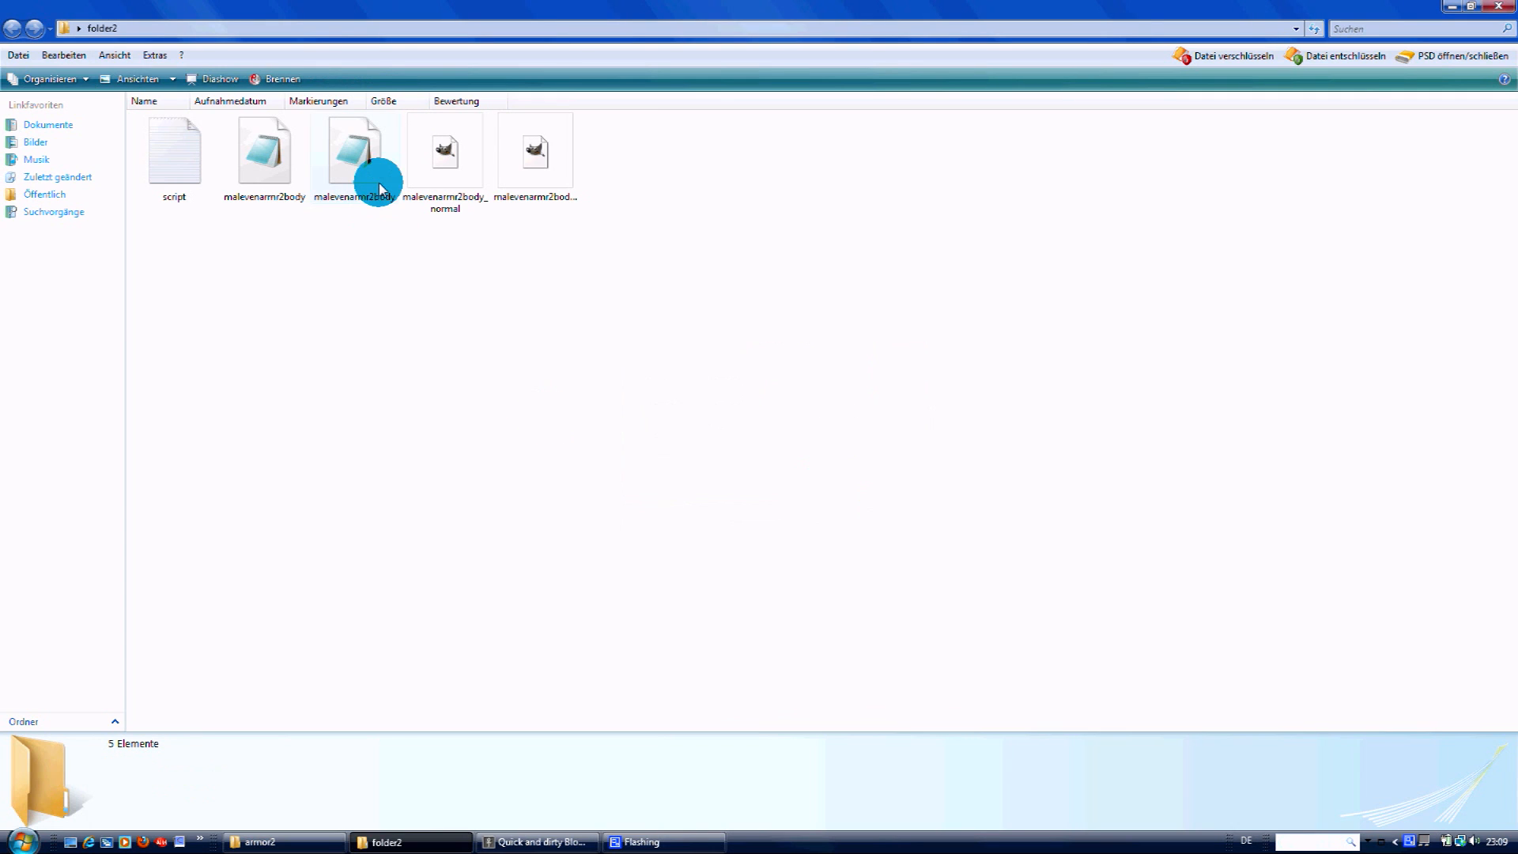
{"action": "left_click", "coordinate": [272, 160]}
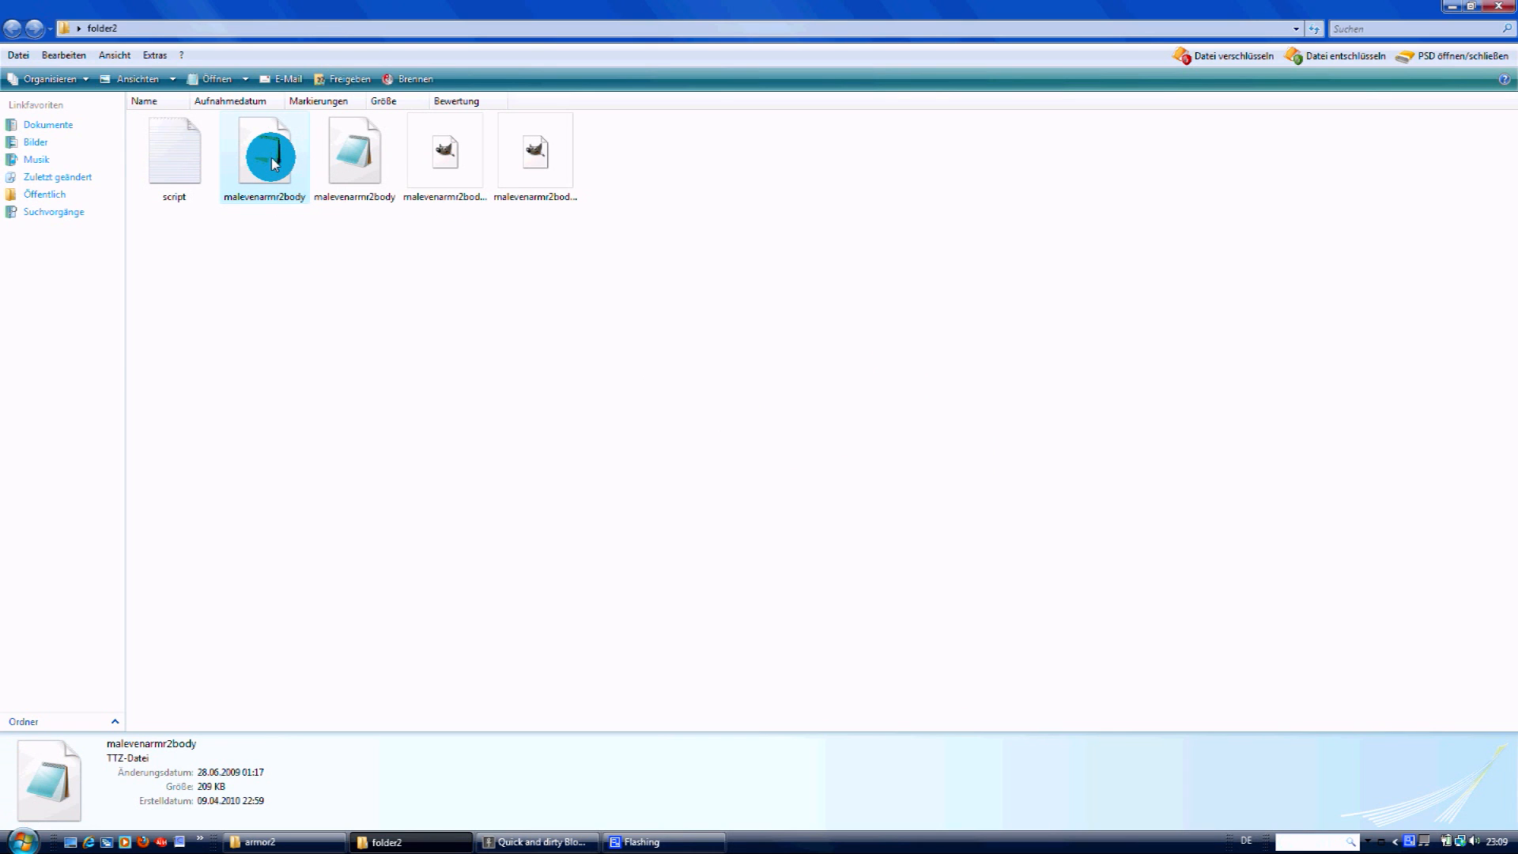
{"action": "key", "text": "Delete"}
{"action": "left_click", "coordinate": [821, 487]}
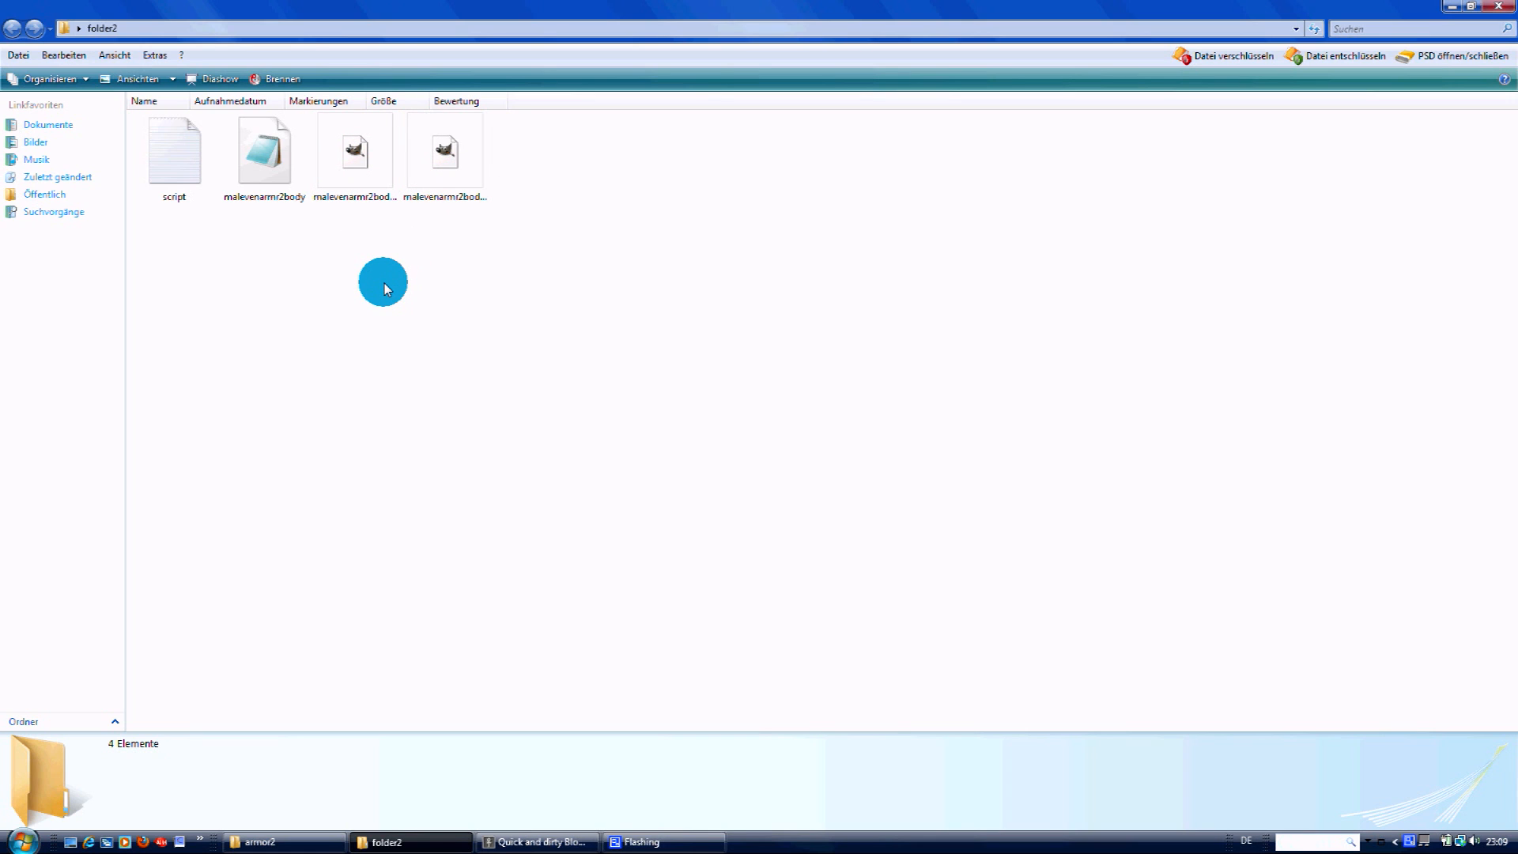
Step: Check the details of the remaining normal and ref DDS files
{"action": "left_click", "coordinate": [352, 172]}
{"action": "left_click", "coordinate": [449, 161]}
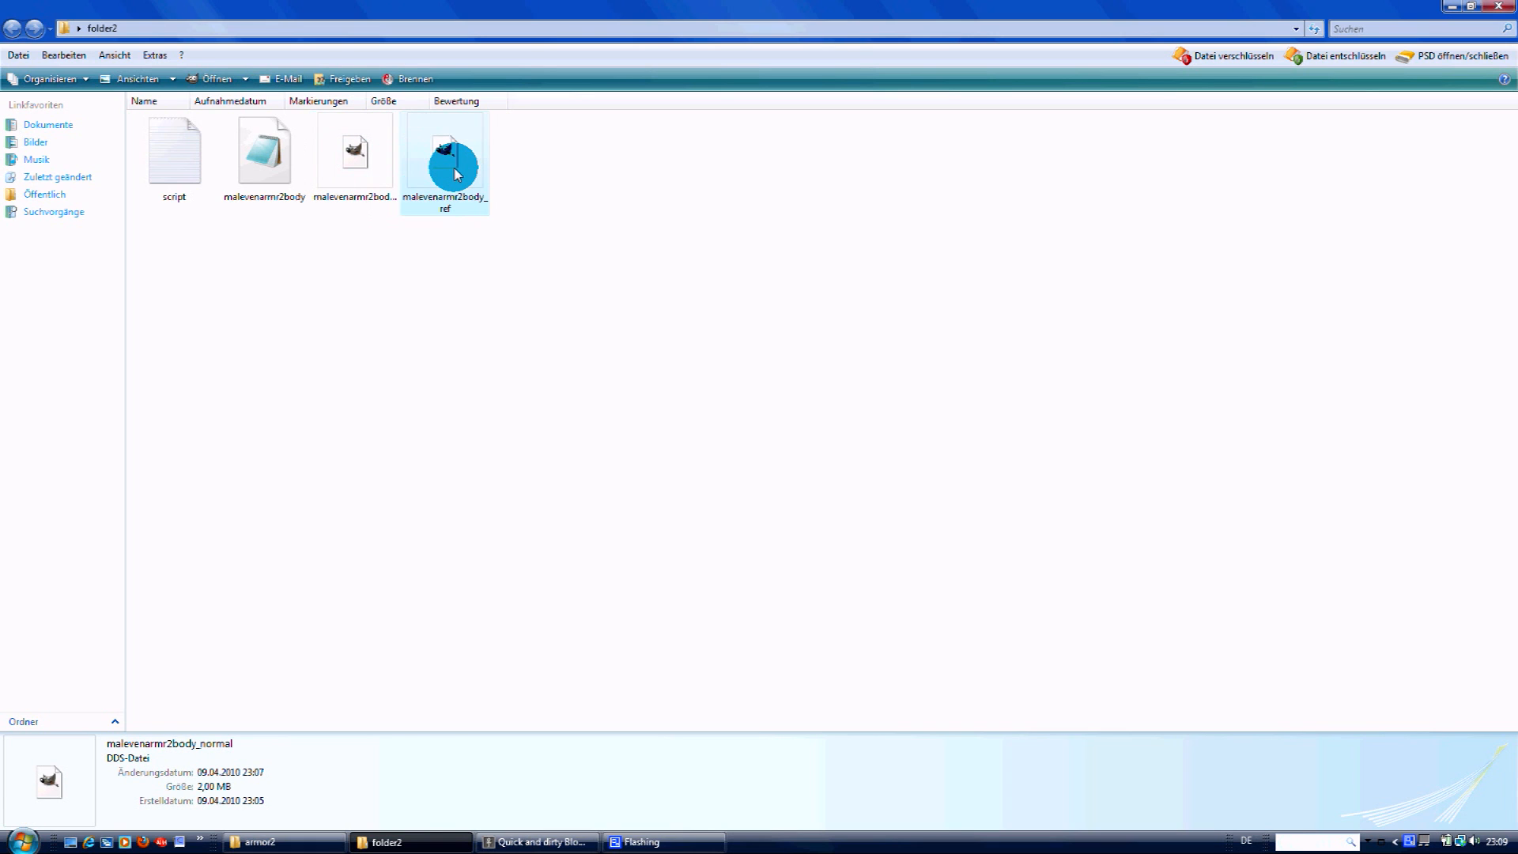
{"action": "left_click", "coordinate": [415, 310]}
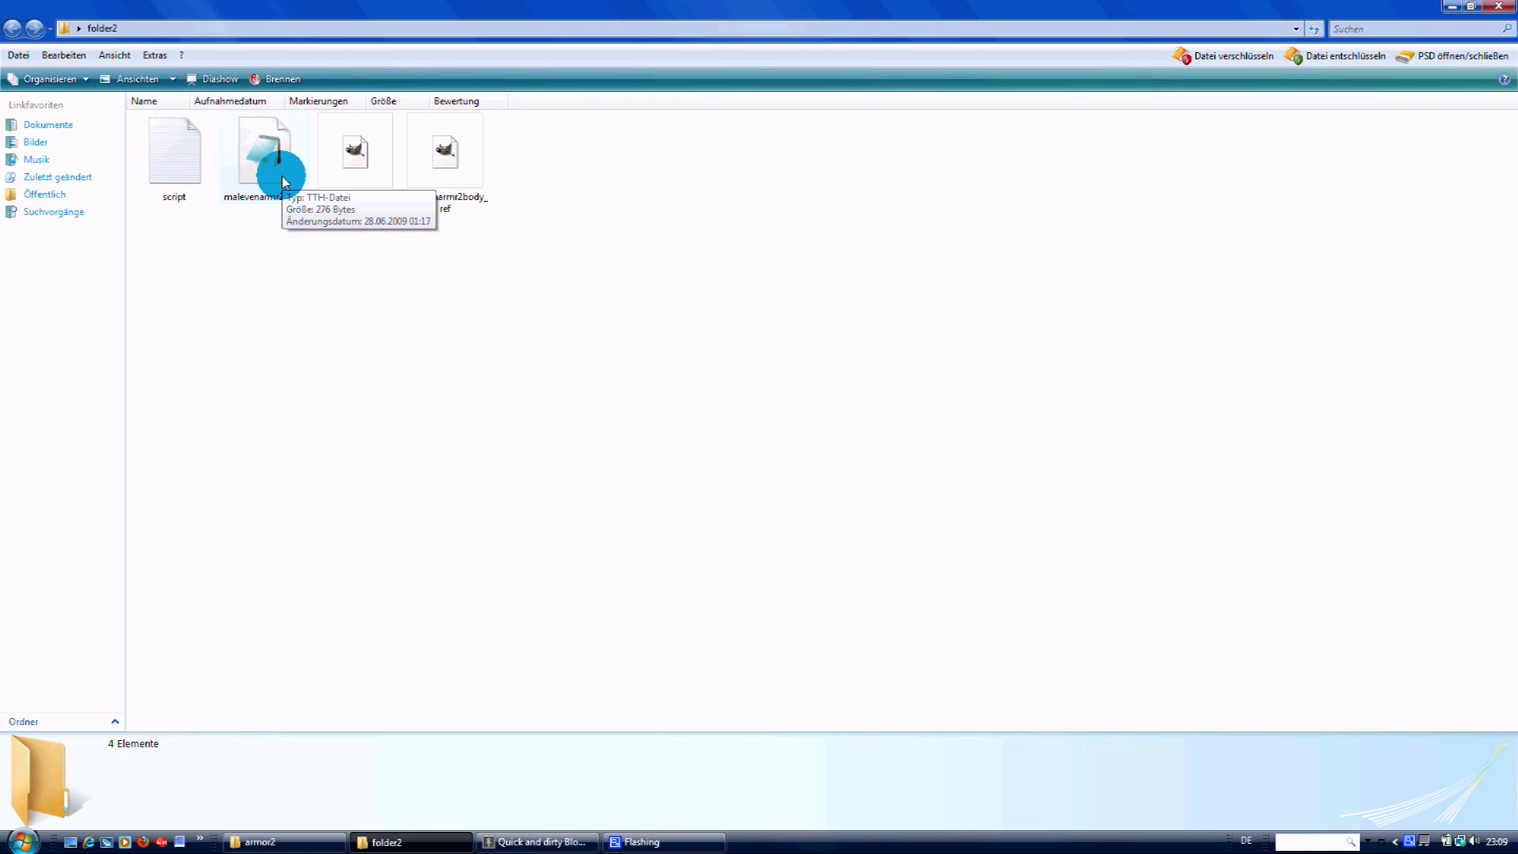
Step: Rename the malevenarmr2body TTH file to malevenarmr2body_normal
{"action": "right_click", "coordinate": [282, 180]}
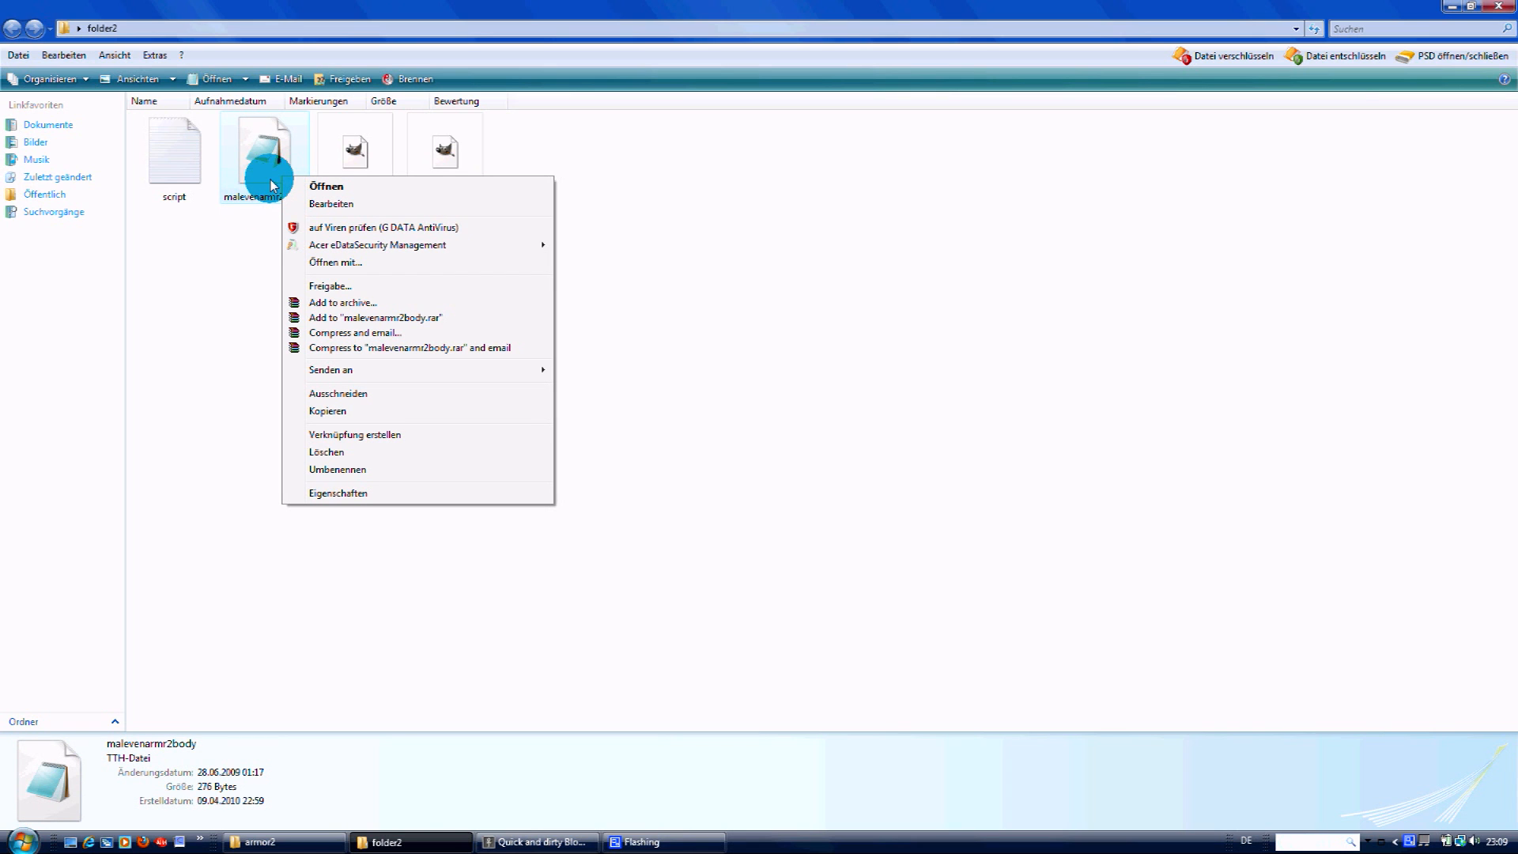
{"action": "left_click", "coordinate": [345, 478]}
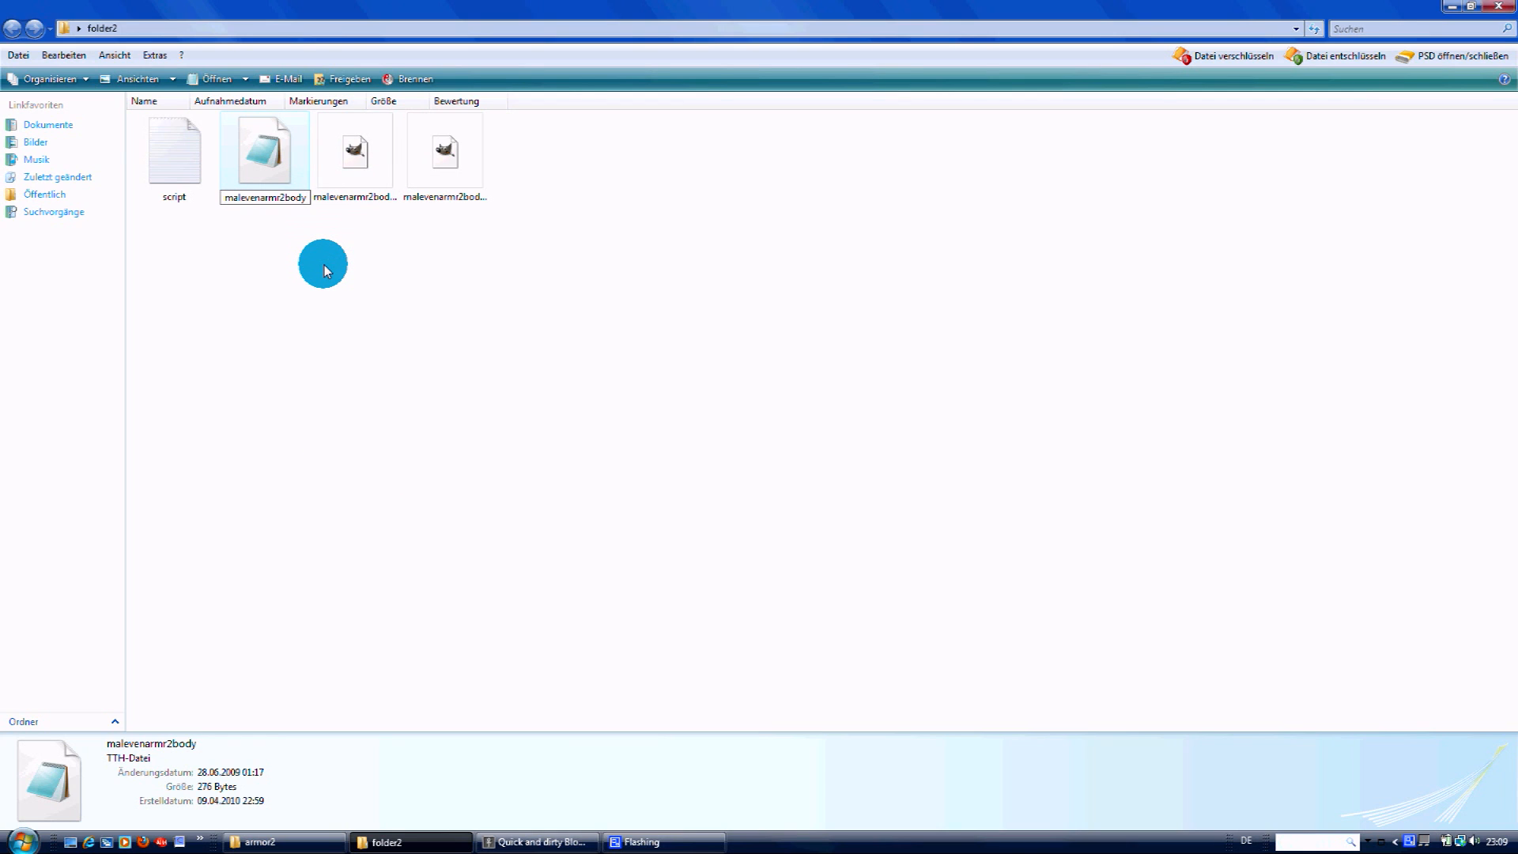
{"action": "type", "text": "_no"}
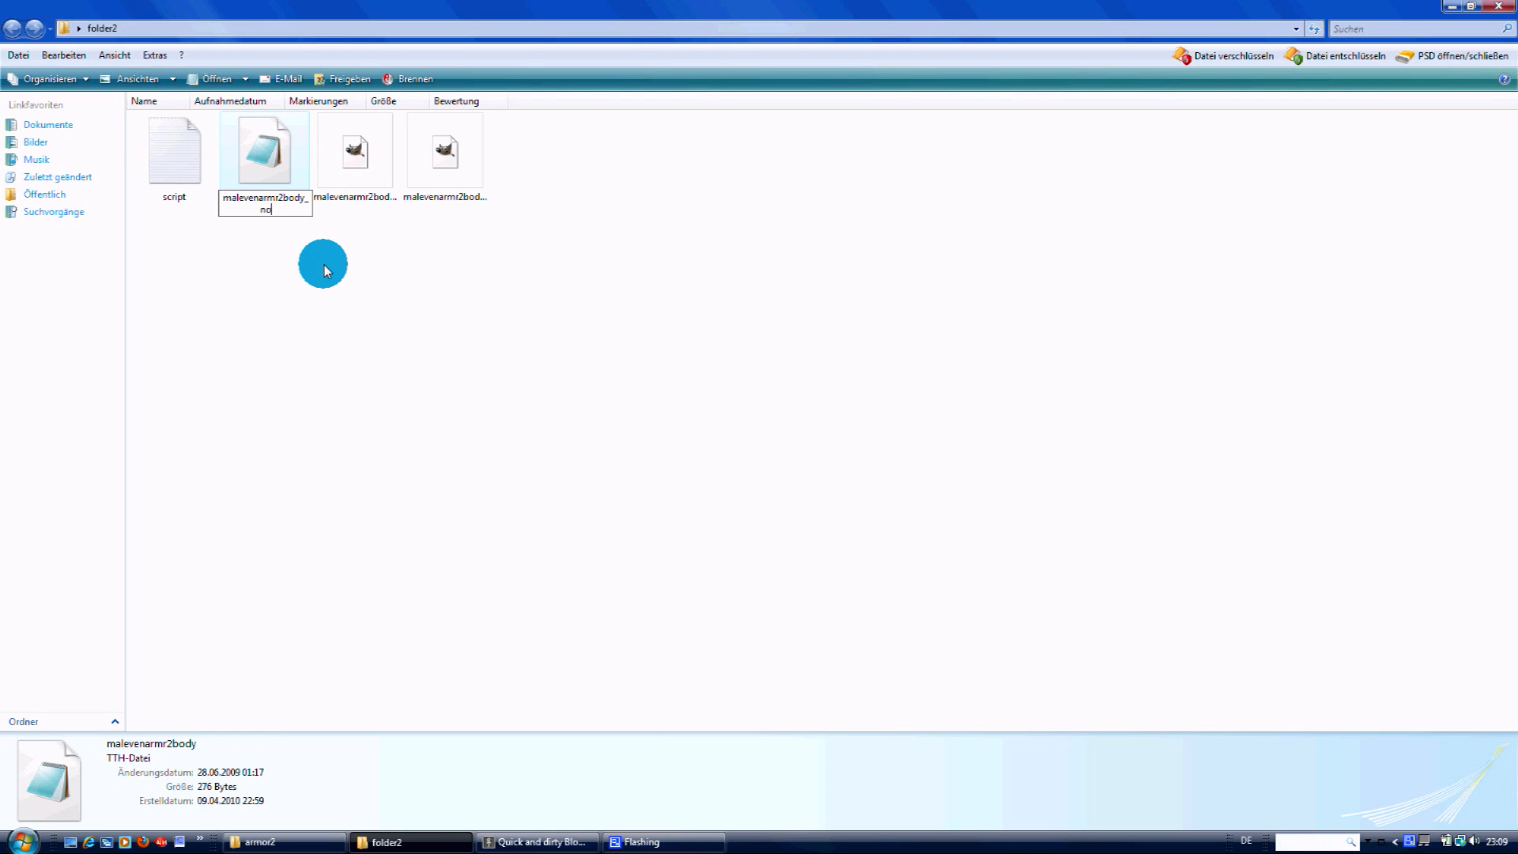
{"action": "type", "text": "rmal"}
{"action": "key", "text": "Return"}
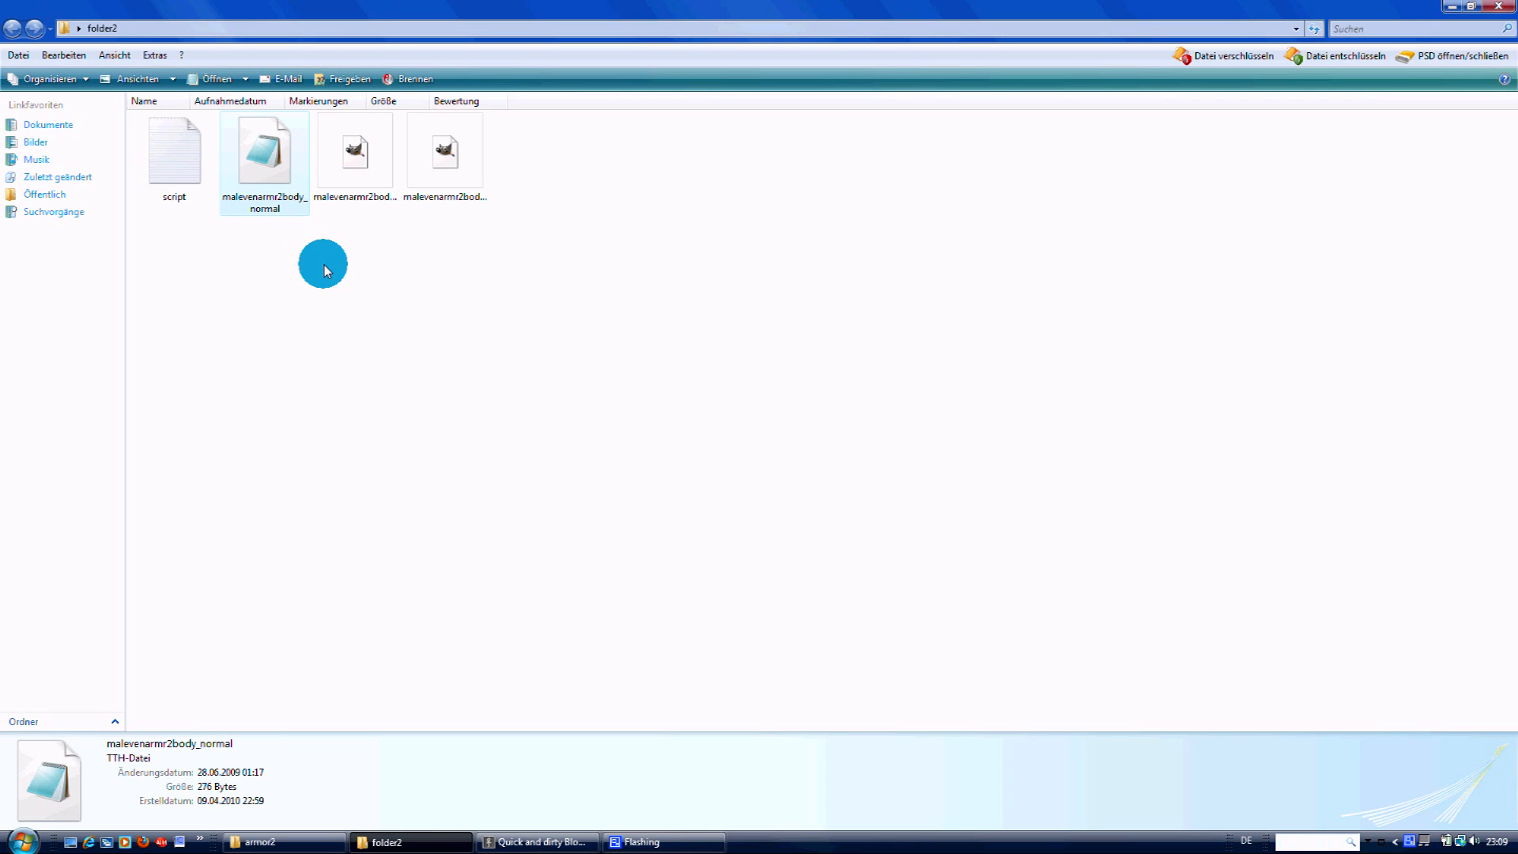
{"action": "left_click", "coordinate": [360, 159]}
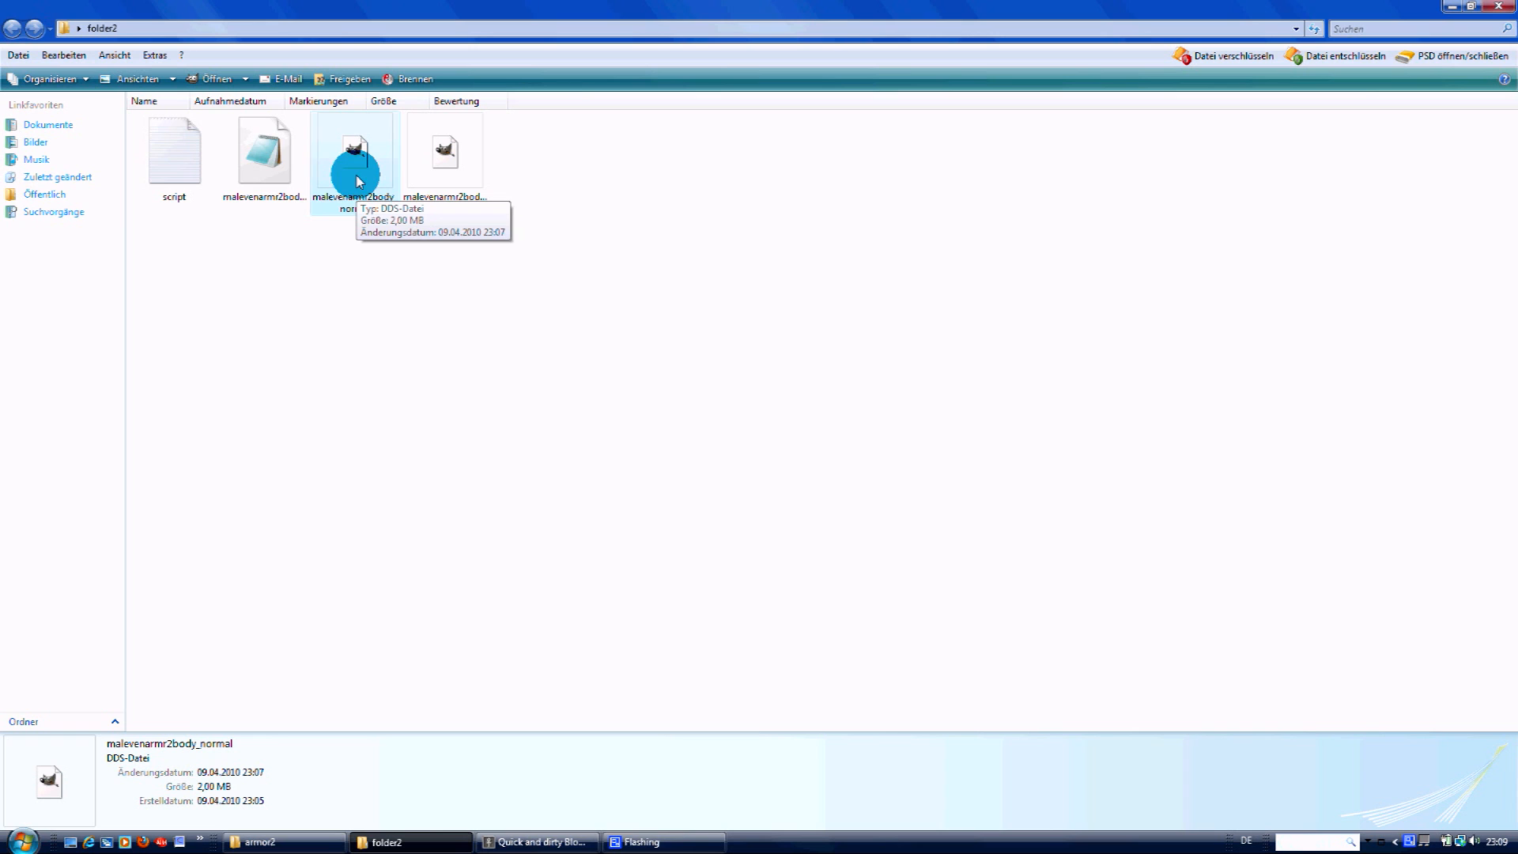
Step: Duplicate malevenarmr2body_normal within folder2
{"action": "left_click", "coordinate": [266, 271]}
{"action": "right_click", "coordinate": [282, 203]}
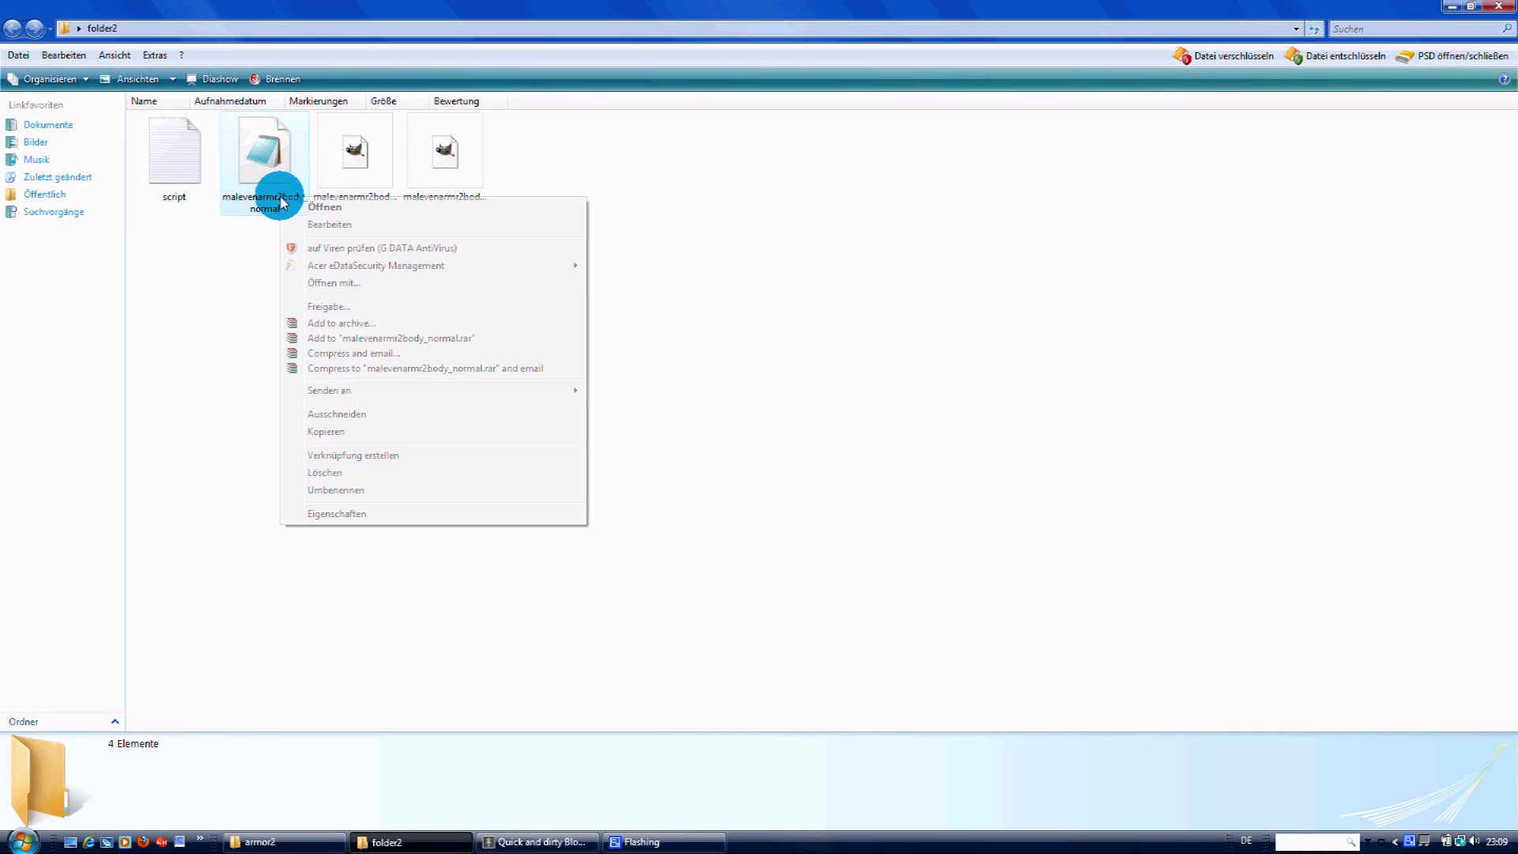
{"action": "left_click", "coordinate": [344, 439]}
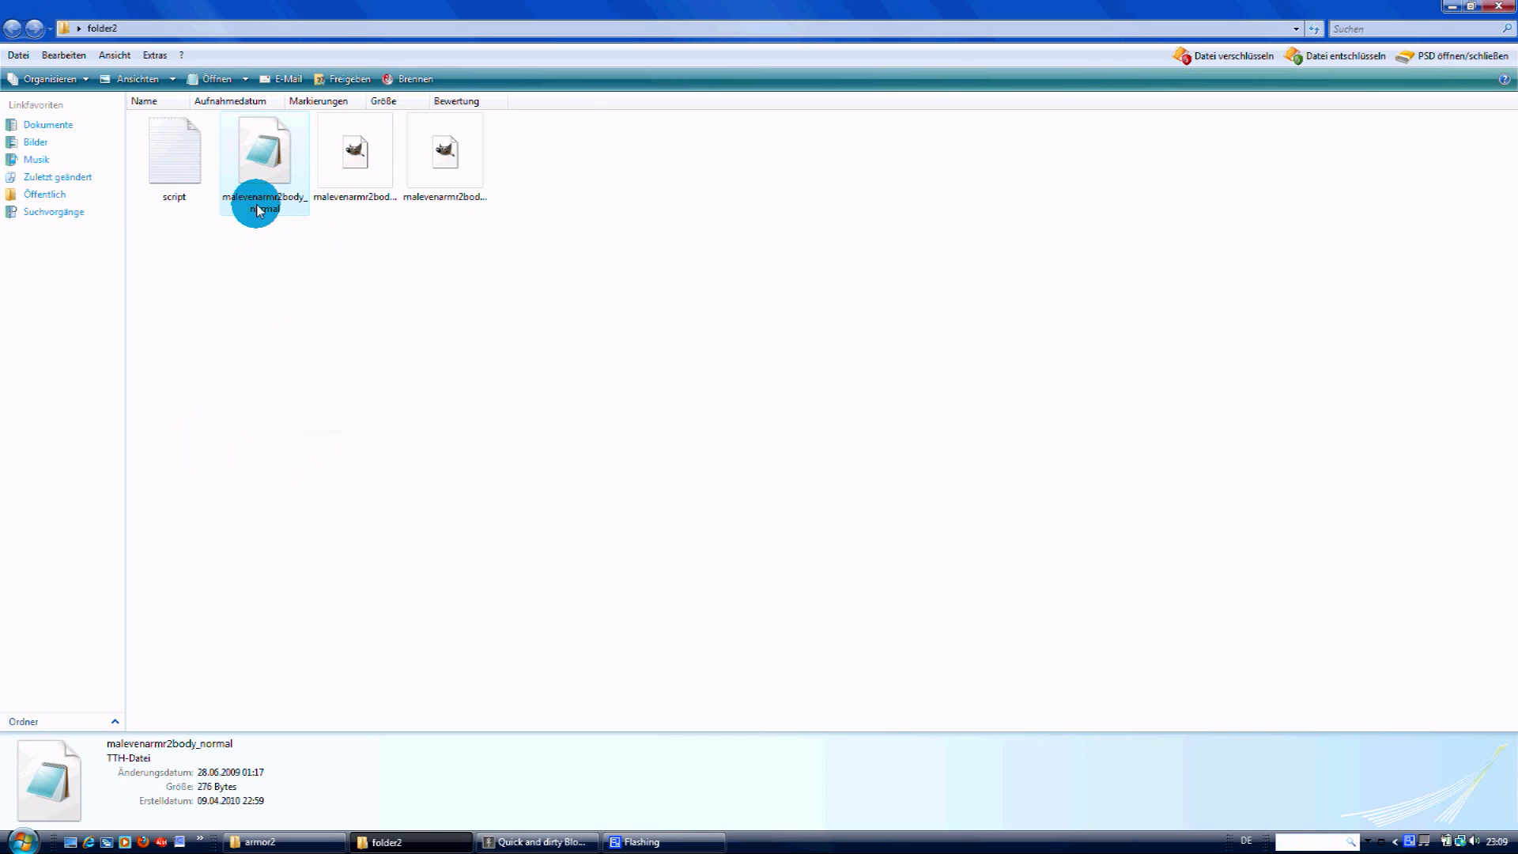
{"action": "right_click", "coordinate": [658, 215]}
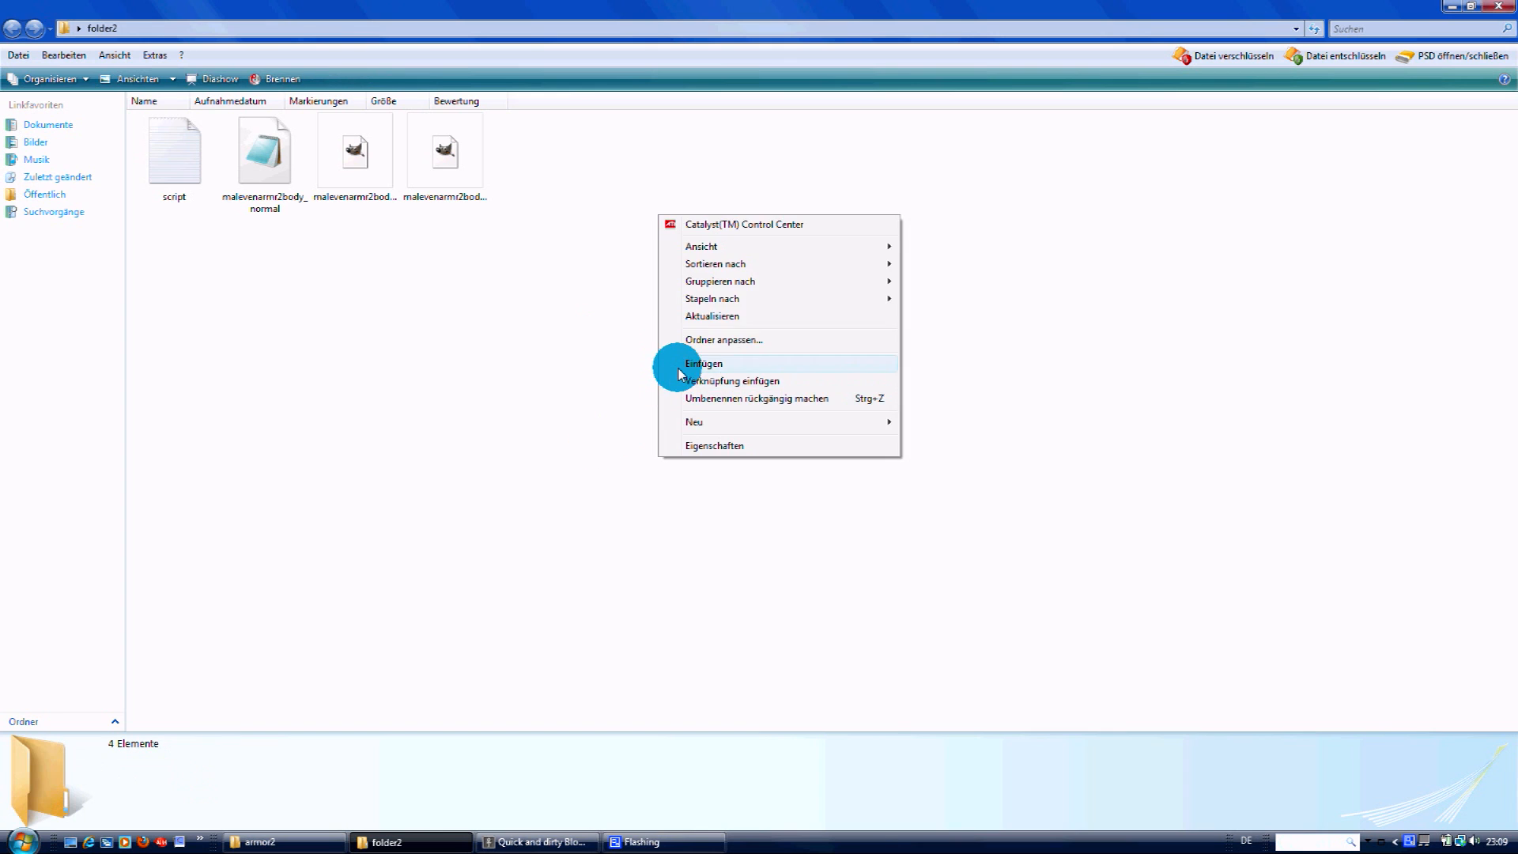
{"action": "left_click", "coordinate": [702, 364]}
Step: Rename the pasted copy to malevenarmr2body_ref
{"action": "right_click", "coordinate": [549, 187]}
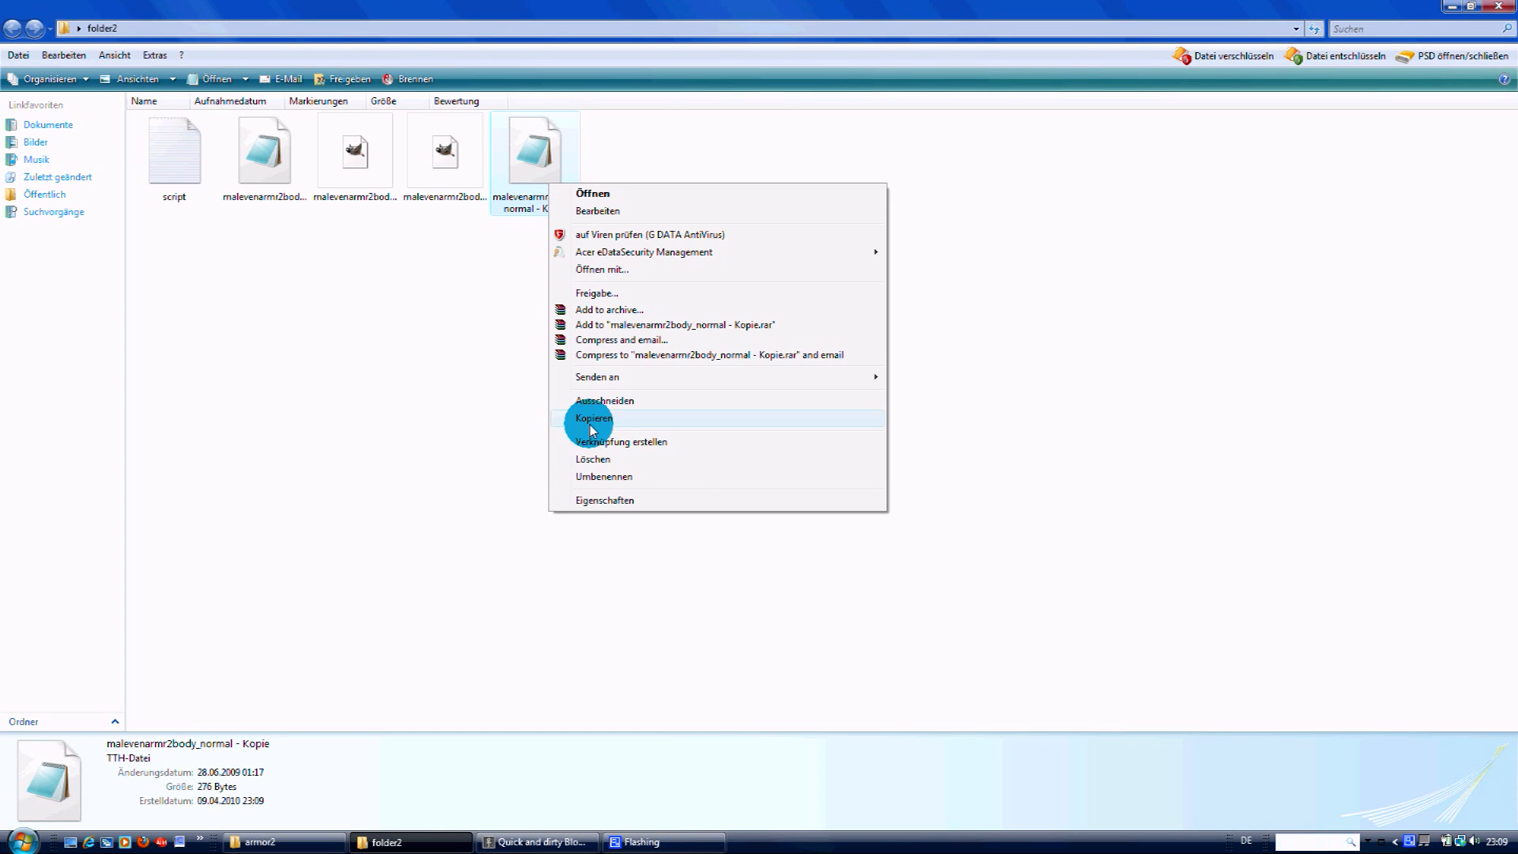
{"action": "left_click", "coordinate": [586, 474]}
{"action": "key", "text": "End"}
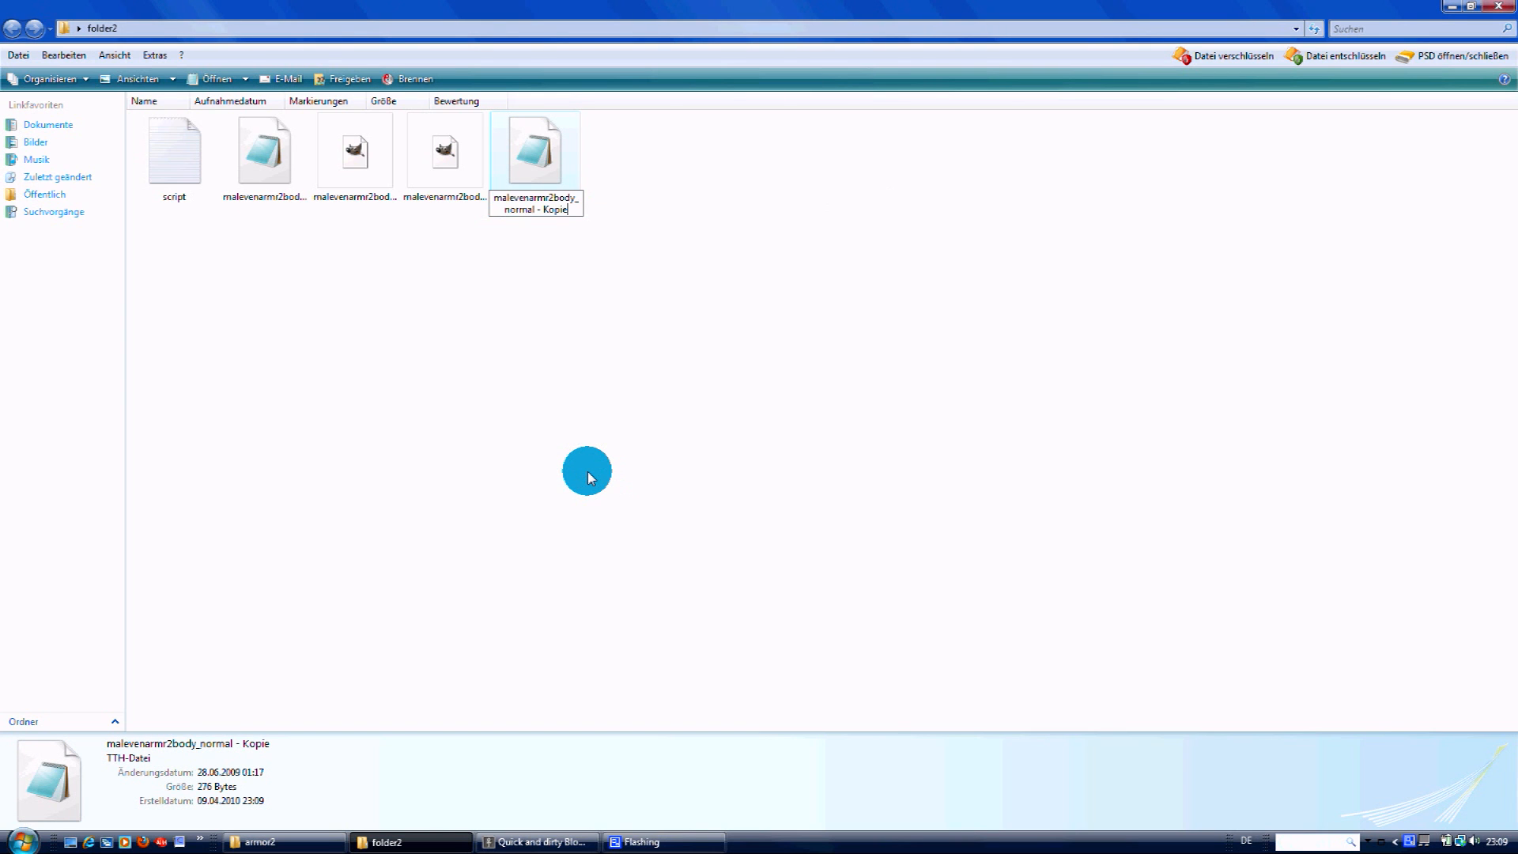
{"action": "key", "text": "BackSpace"}
{"action": "key", "text": "BackSpace"}
{"action": "key", "text": "BackSpace"}
{"action": "type", "text": "ref"}
{"action": "key", "text": "Return"}
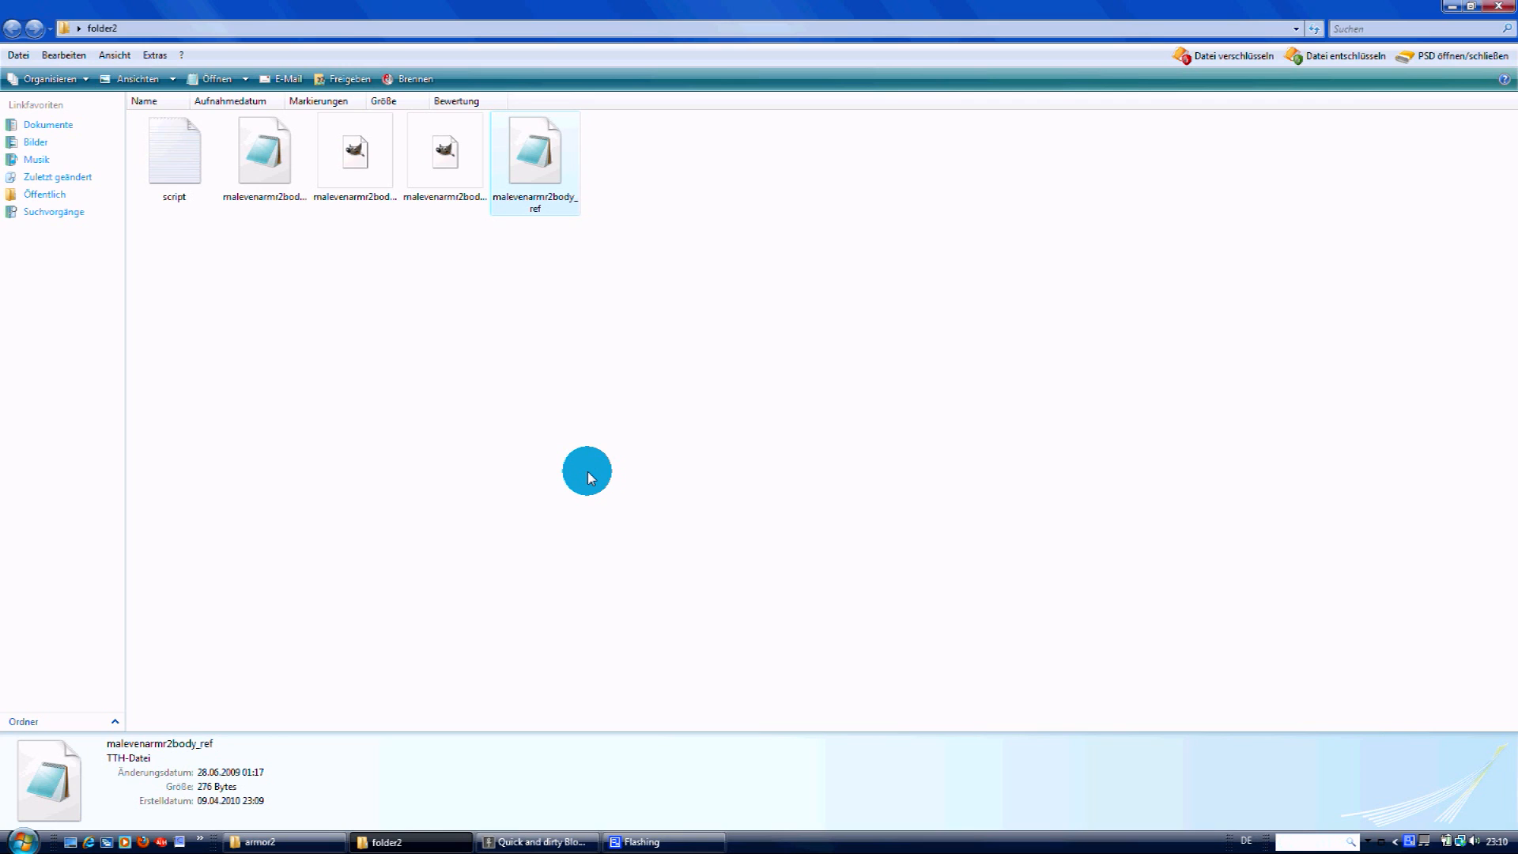
{"action": "left_click", "coordinate": [587, 470]}
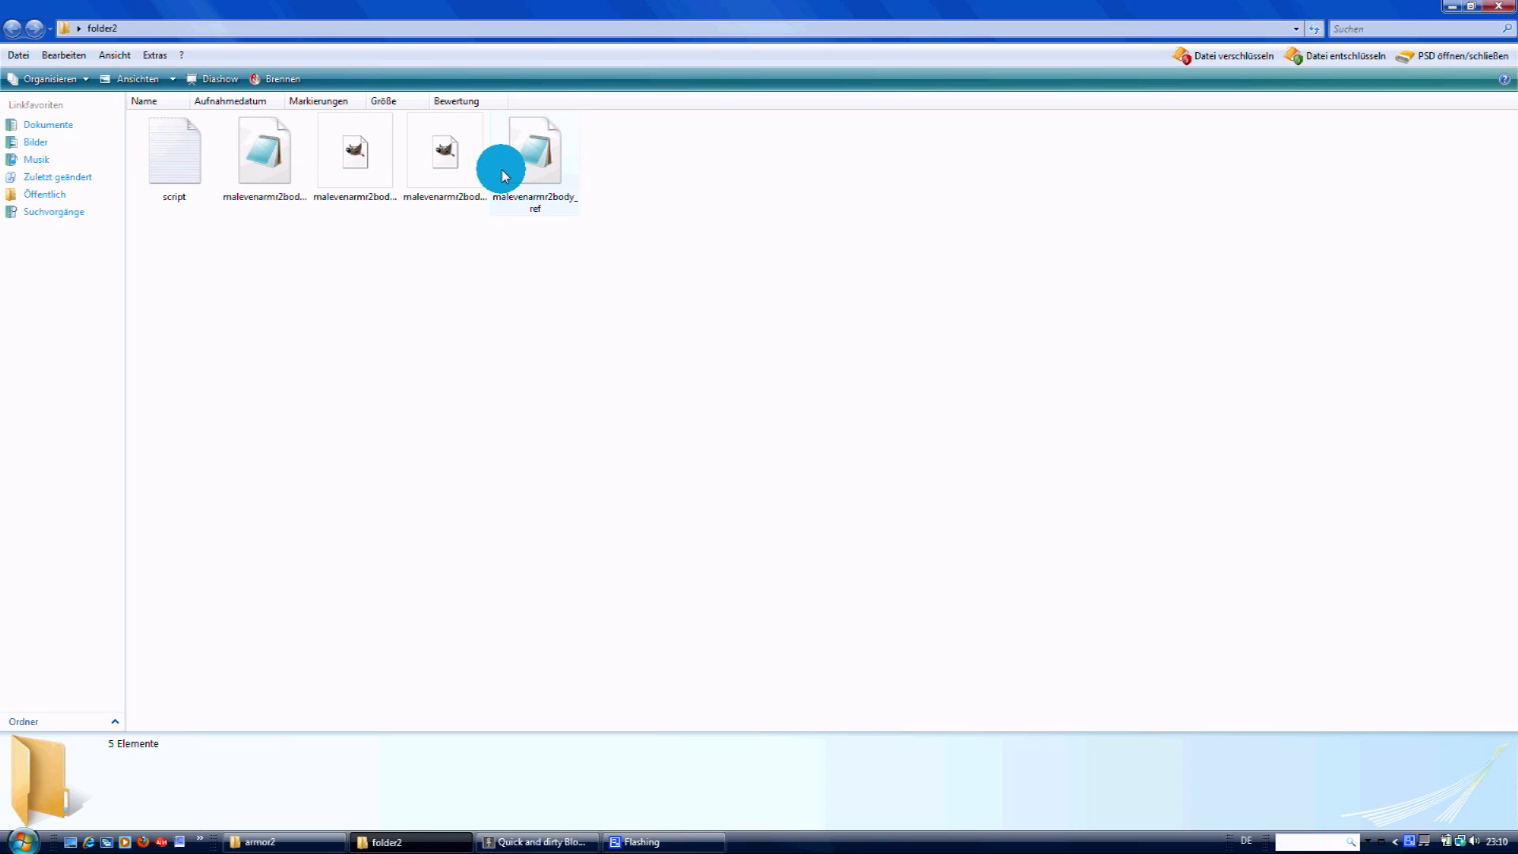
{"action": "mouse_move", "coordinate": [540, 842]}
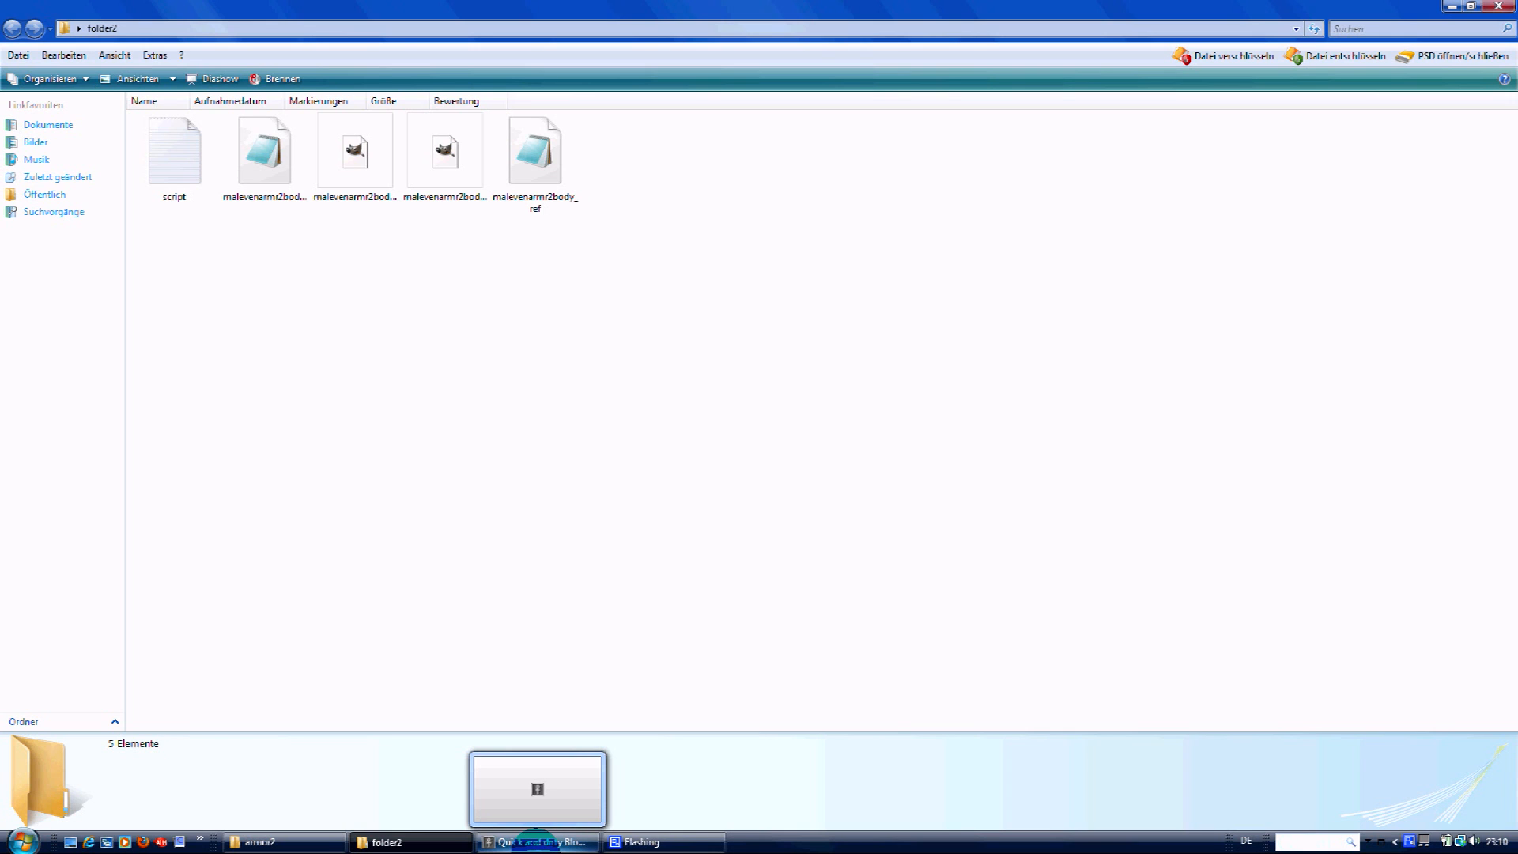
Step: Restore the tool and convert the malevenarmr2body_normal DDS to TTZ
{"action": "left_click", "coordinate": [537, 843]}
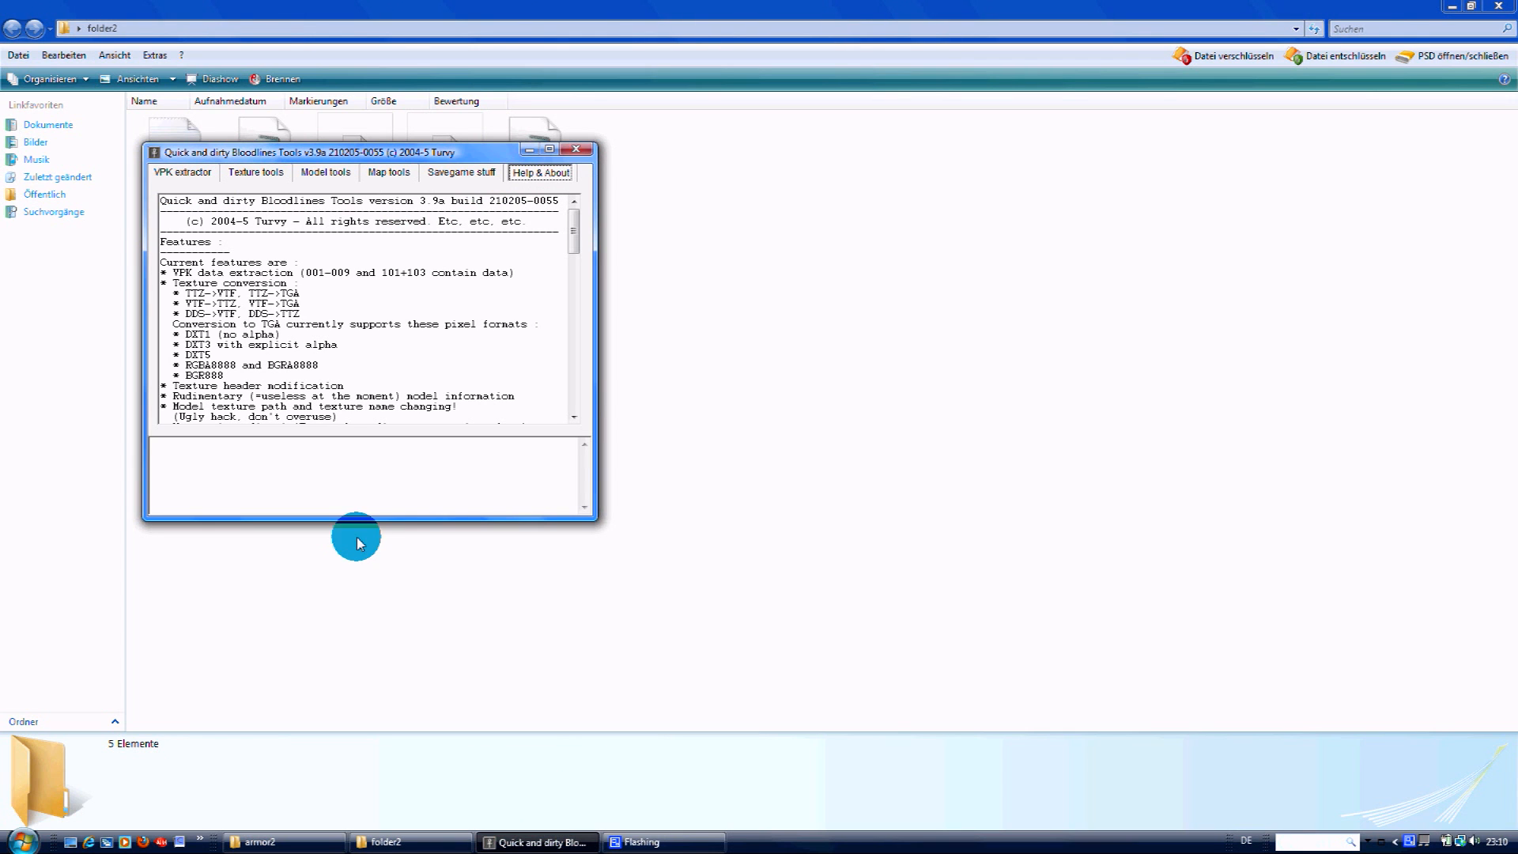
{"action": "left_click_drag", "start_coordinate": [311, 142], "coordinate": [1061, 182]}
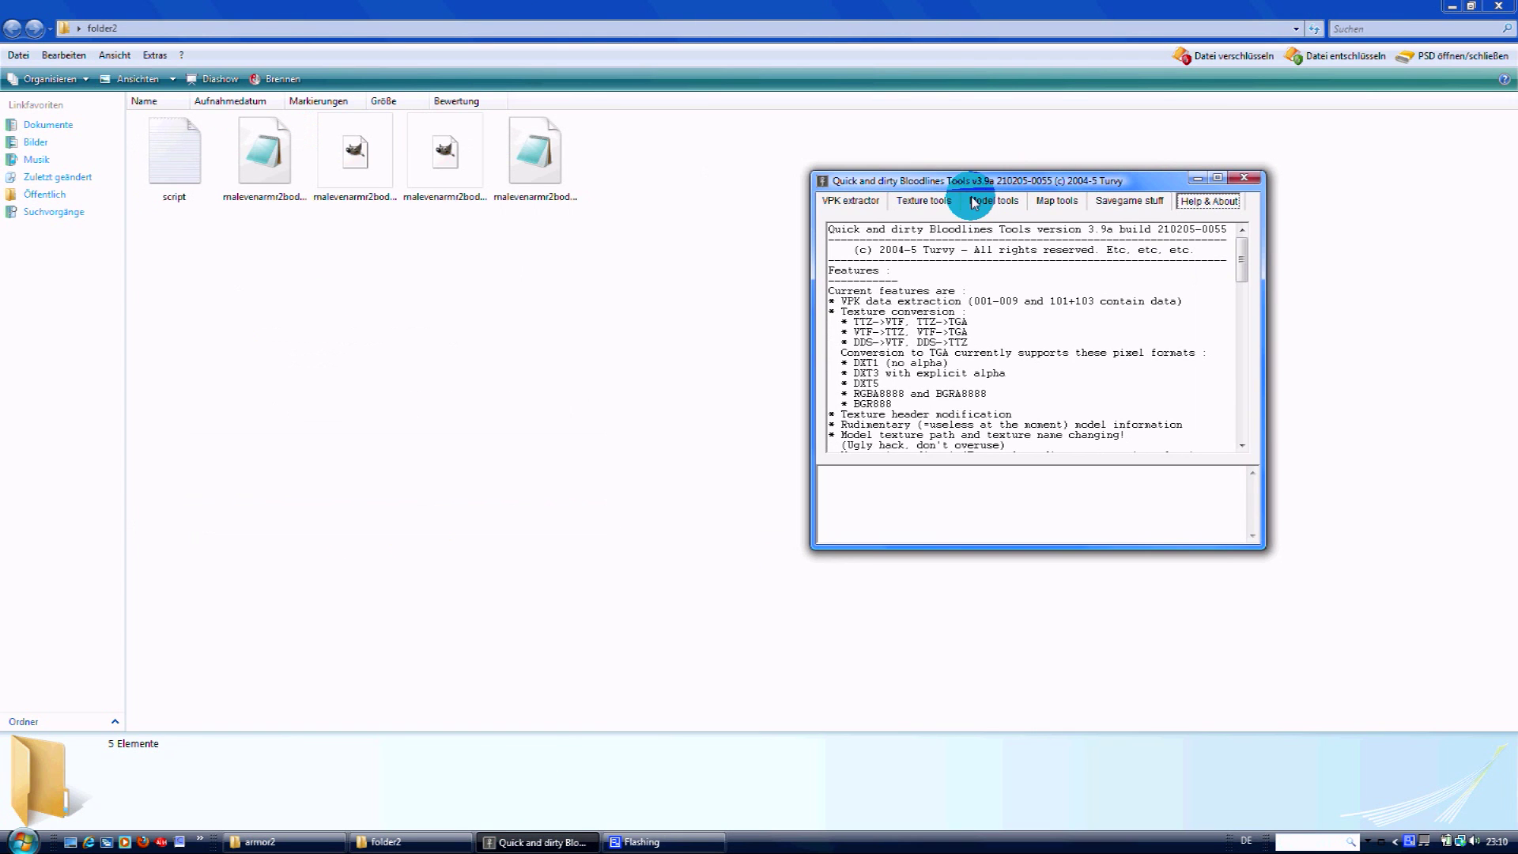
{"action": "left_click", "coordinate": [929, 204]}
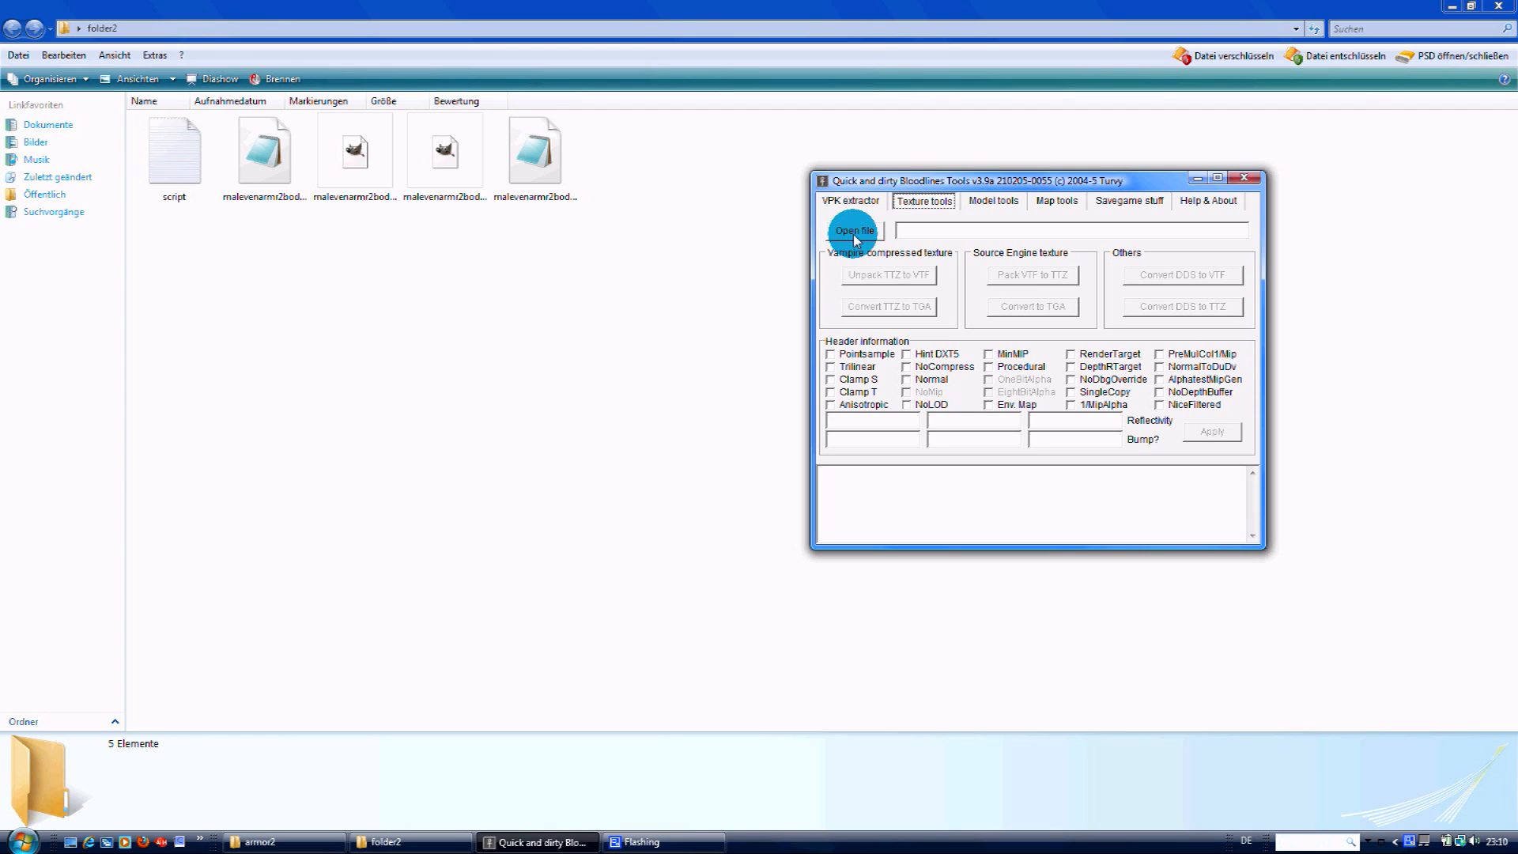
{"action": "left_click", "coordinate": [853, 230]}
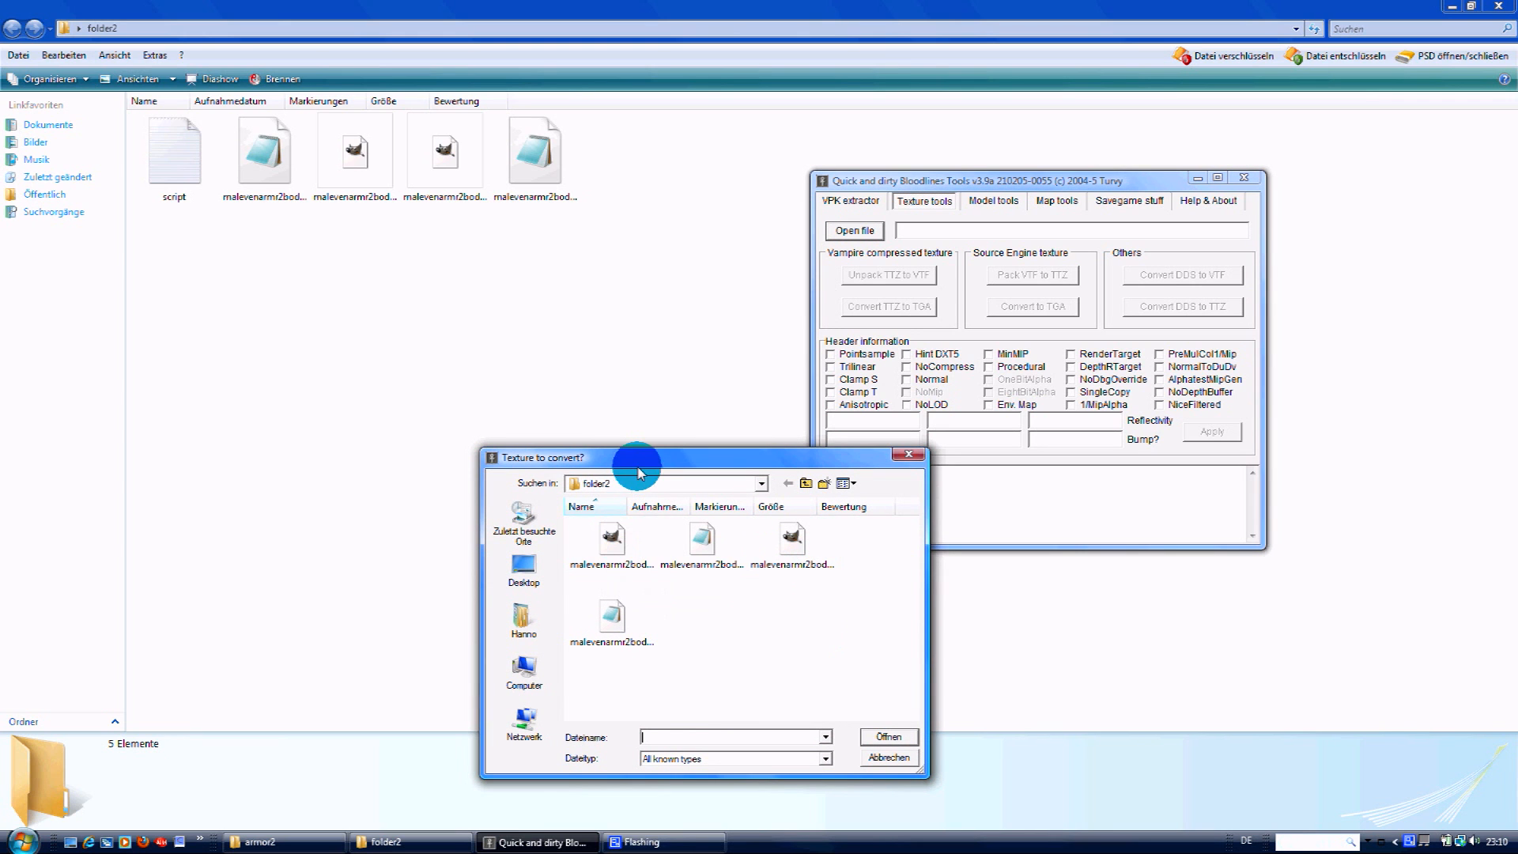
{"action": "left_click_drag", "start_coordinate": [637, 457], "coordinate": [604, 368]}
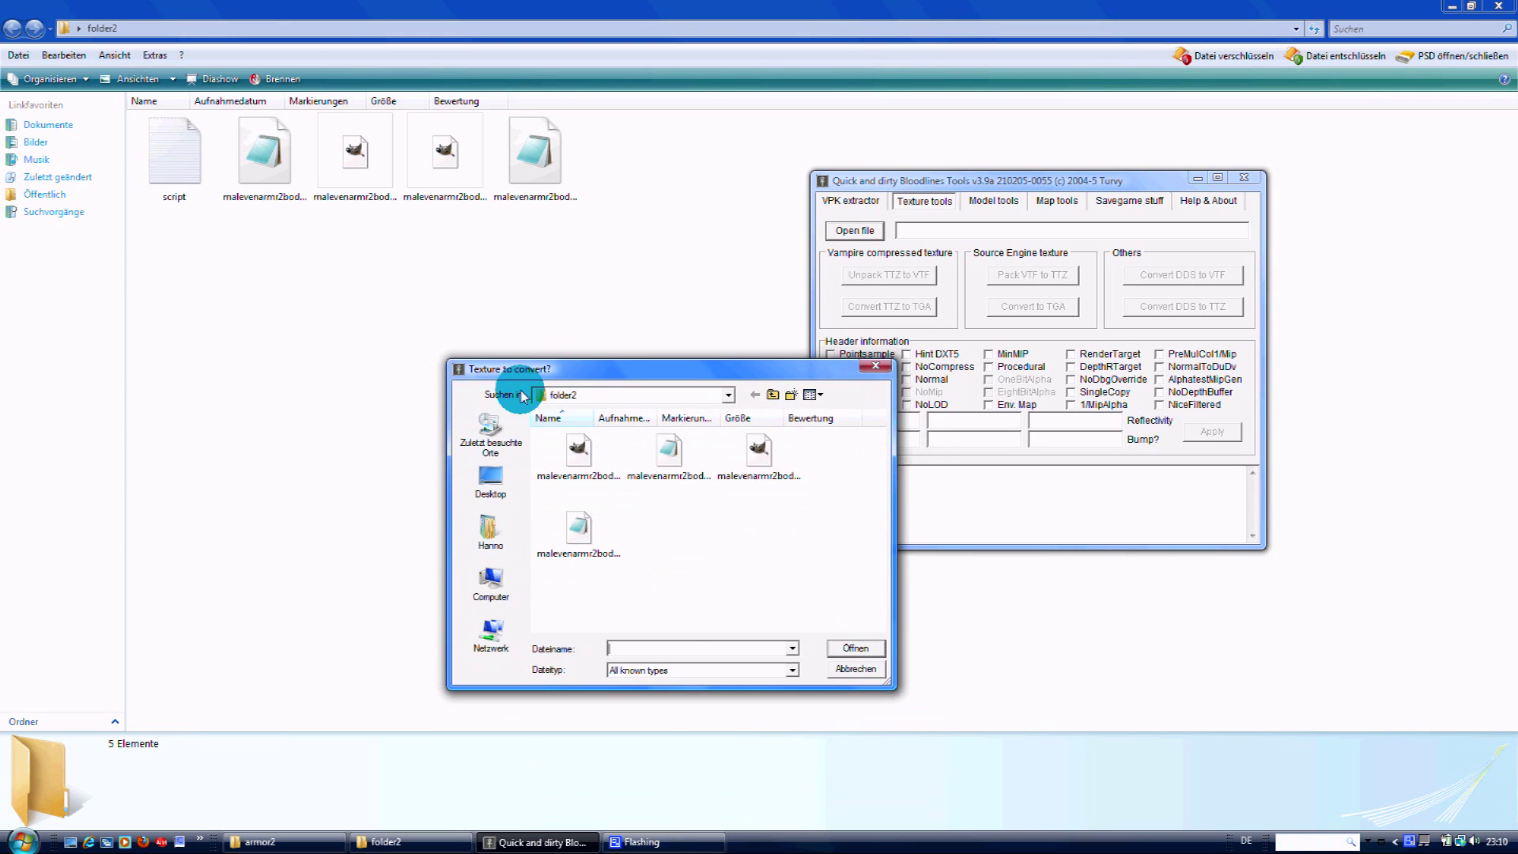
{"action": "left_click", "coordinate": [573, 456]}
{"action": "left_click", "coordinate": [854, 647]}
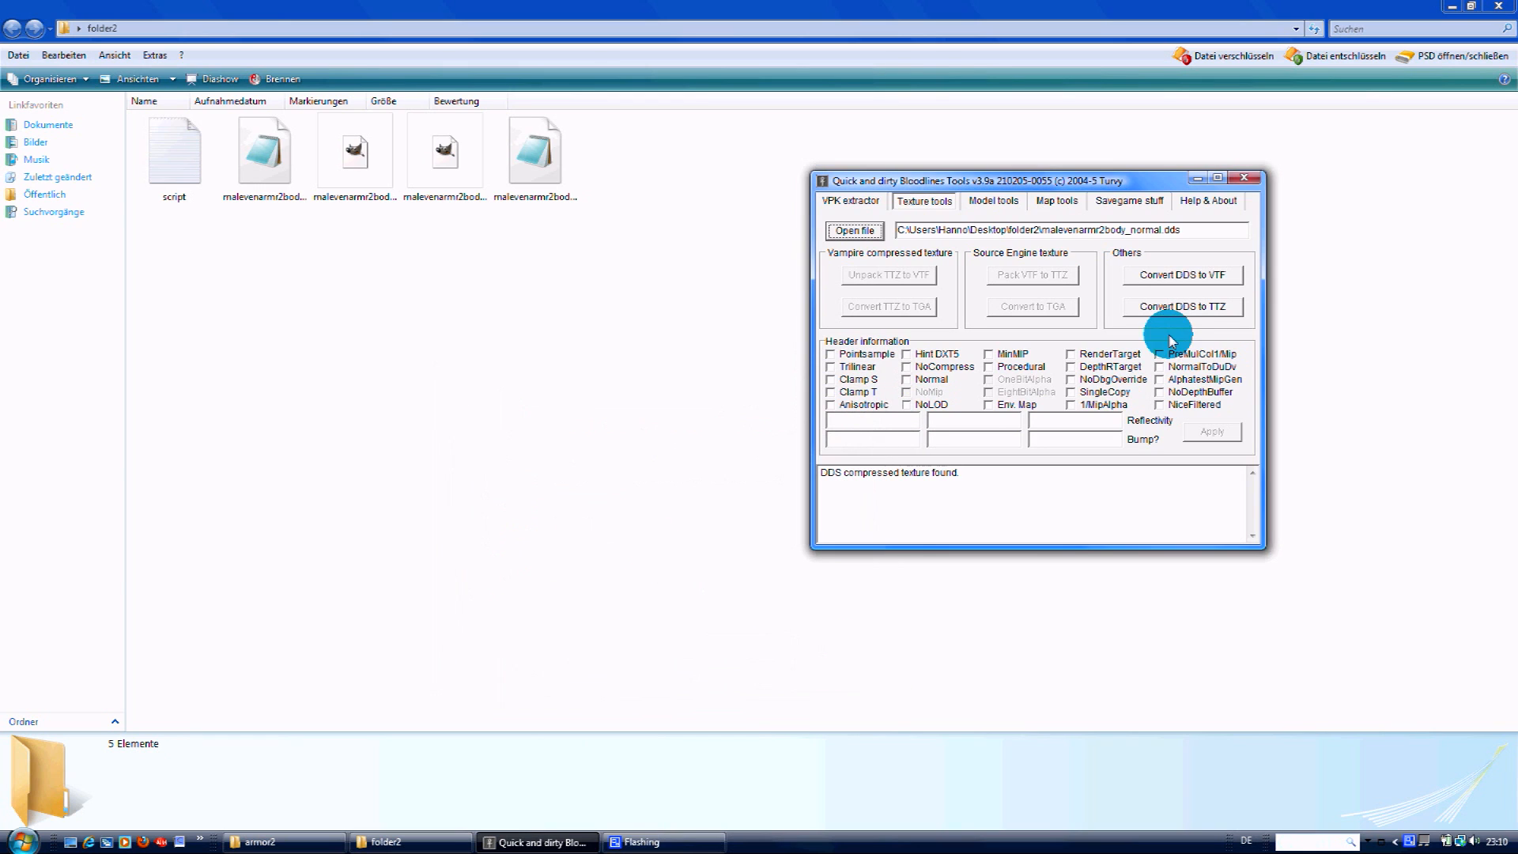
{"action": "left_click", "coordinate": [1174, 308]}
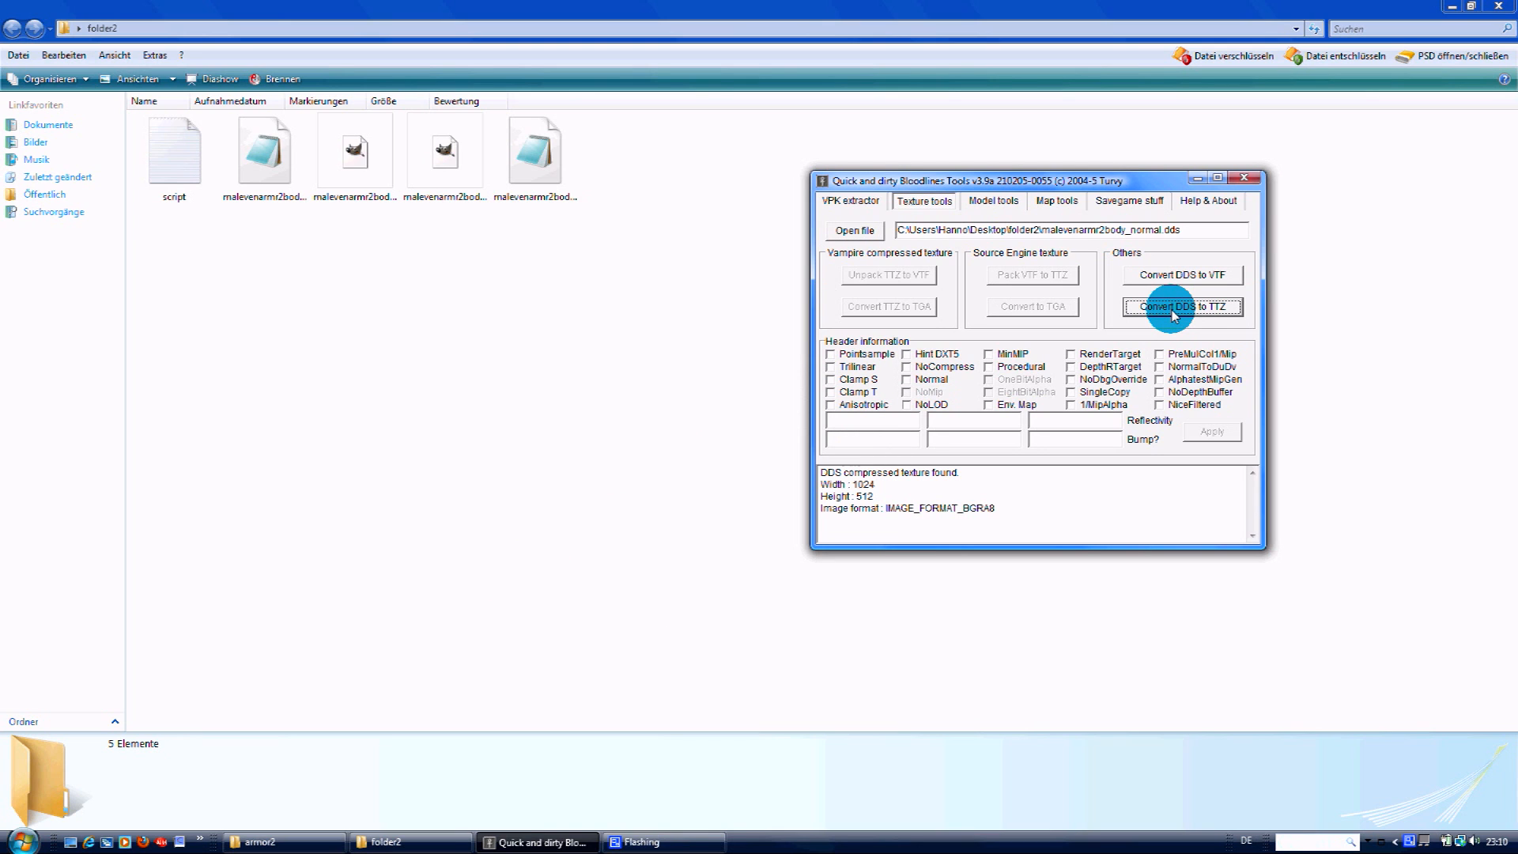
Step: Convert the malevenarmr2body_ref DDS to TTZ
{"action": "left_click", "coordinate": [854, 230]}
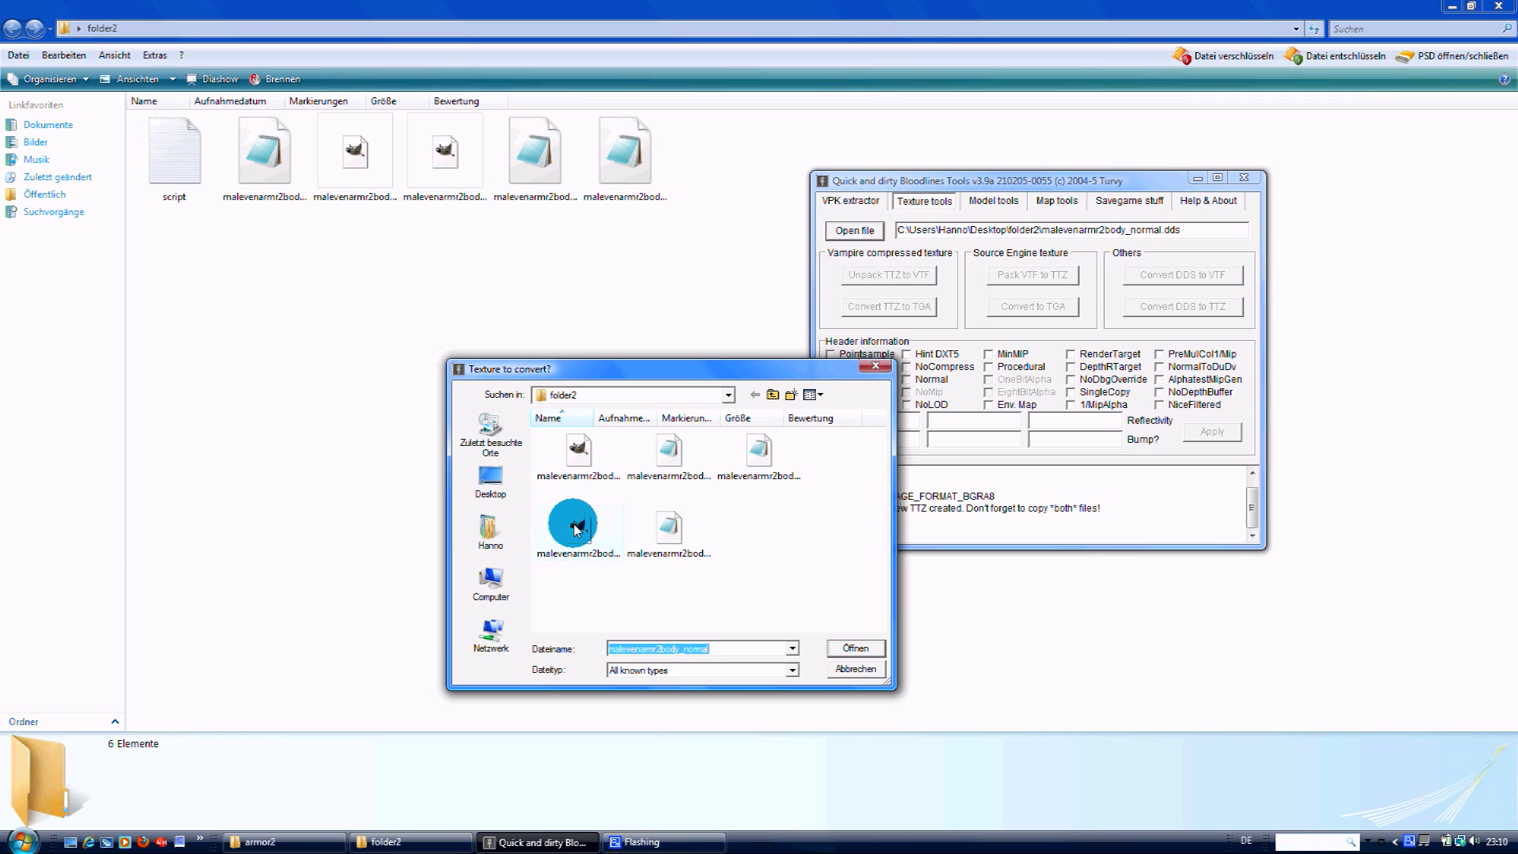
{"action": "left_click", "coordinate": [576, 525]}
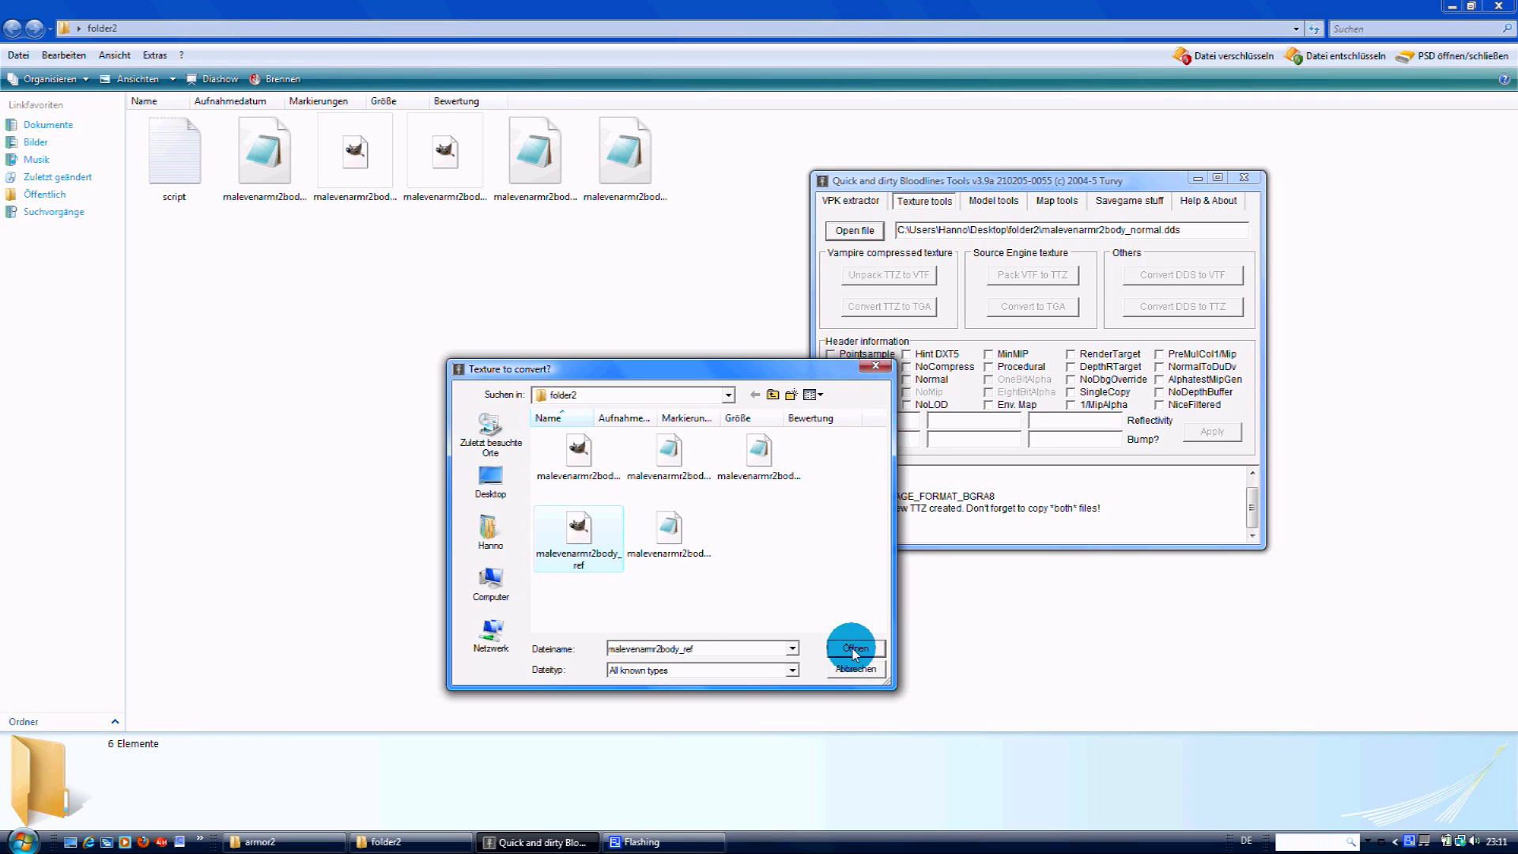
{"action": "left_click", "coordinate": [854, 647]}
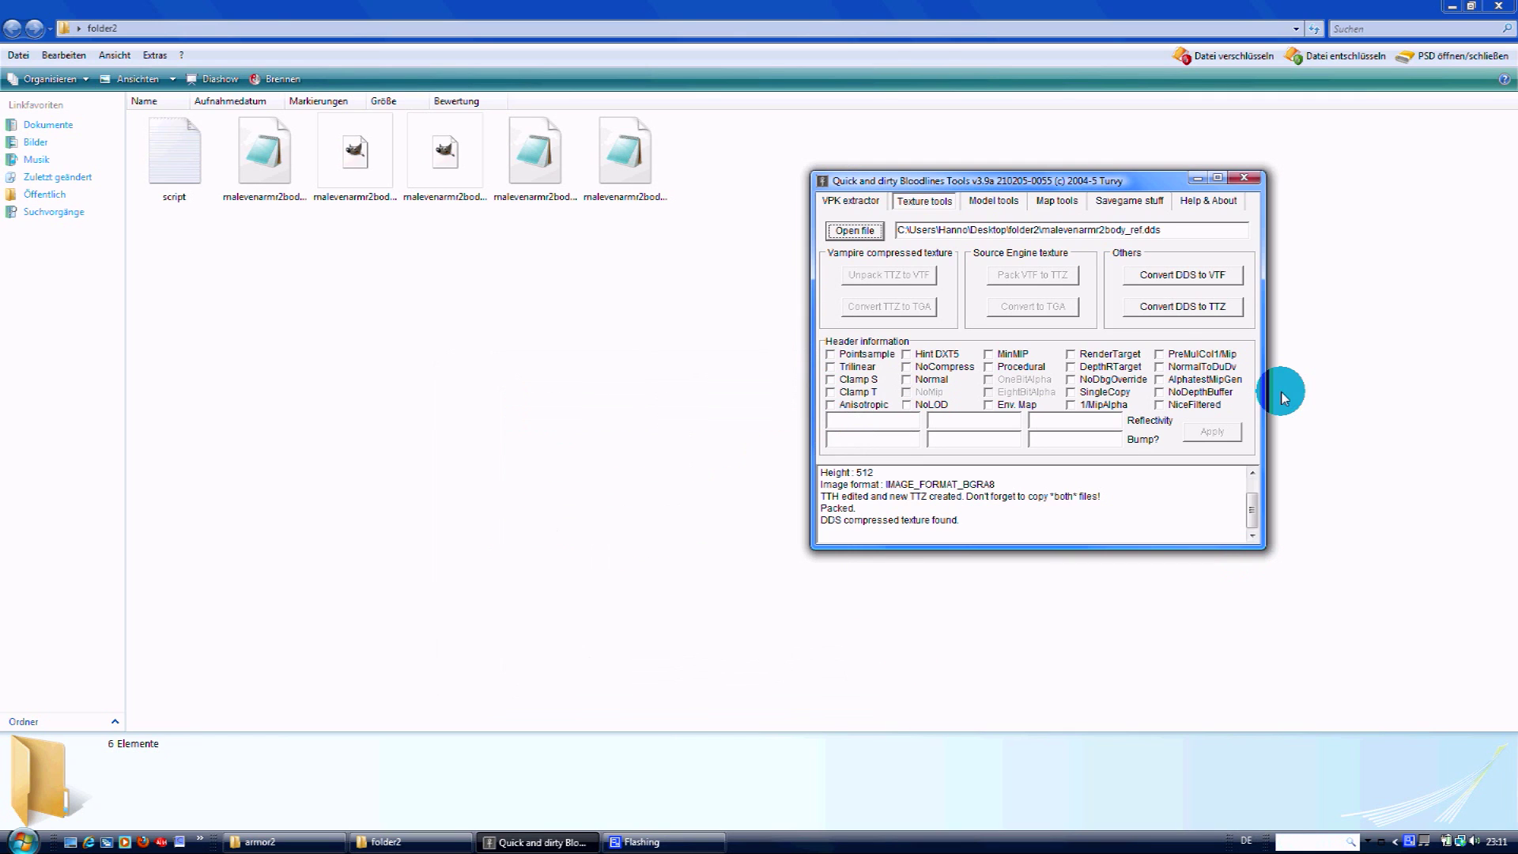
{"action": "left_click", "coordinate": [1156, 310]}
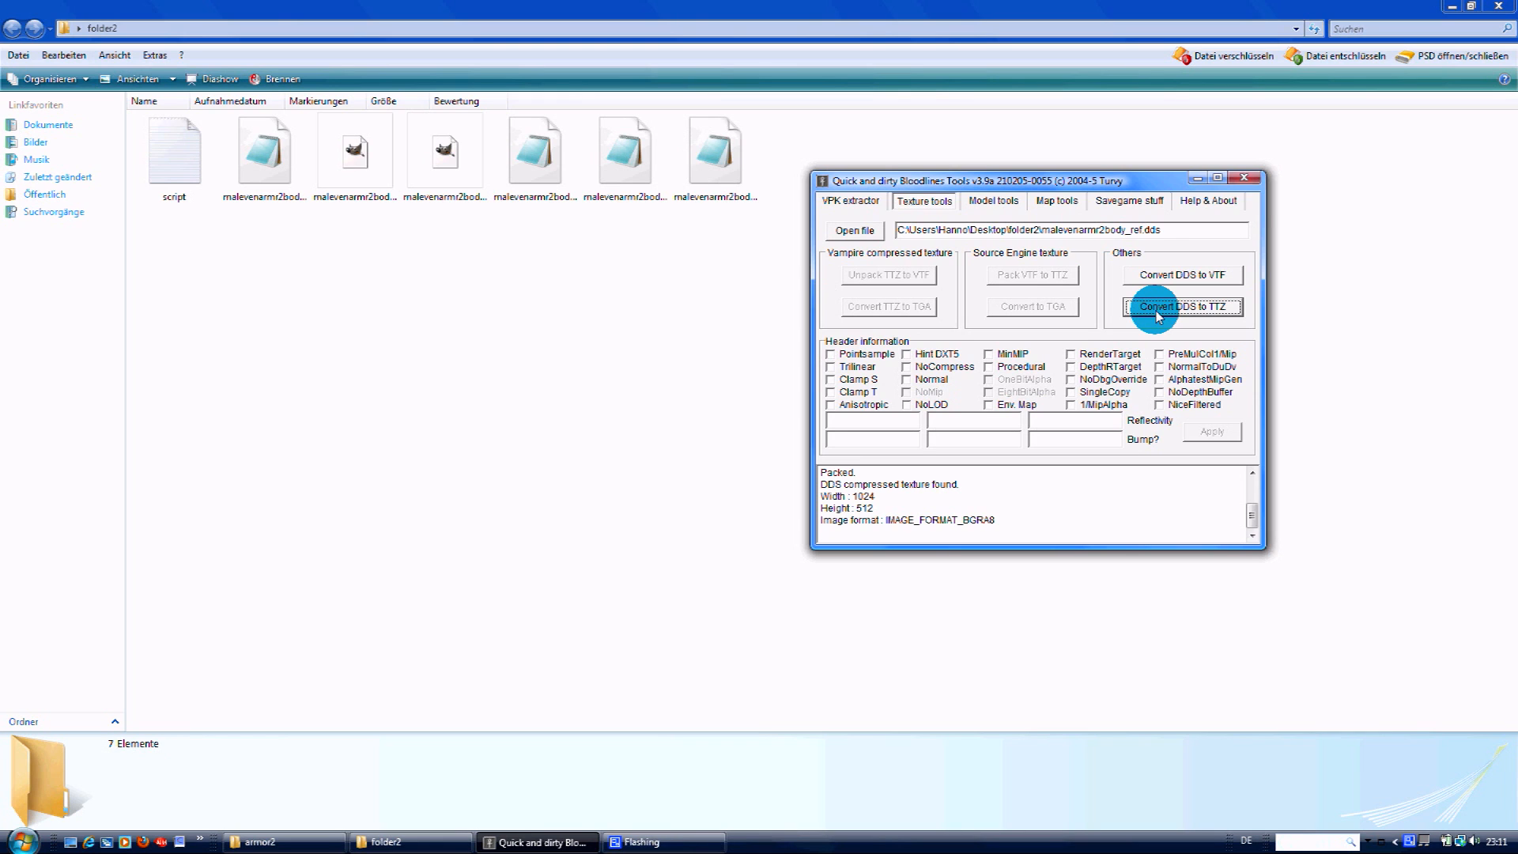
Step: Close the tool and delete the two DDS source images from folder2
{"action": "left_click", "coordinate": [1255, 180]}
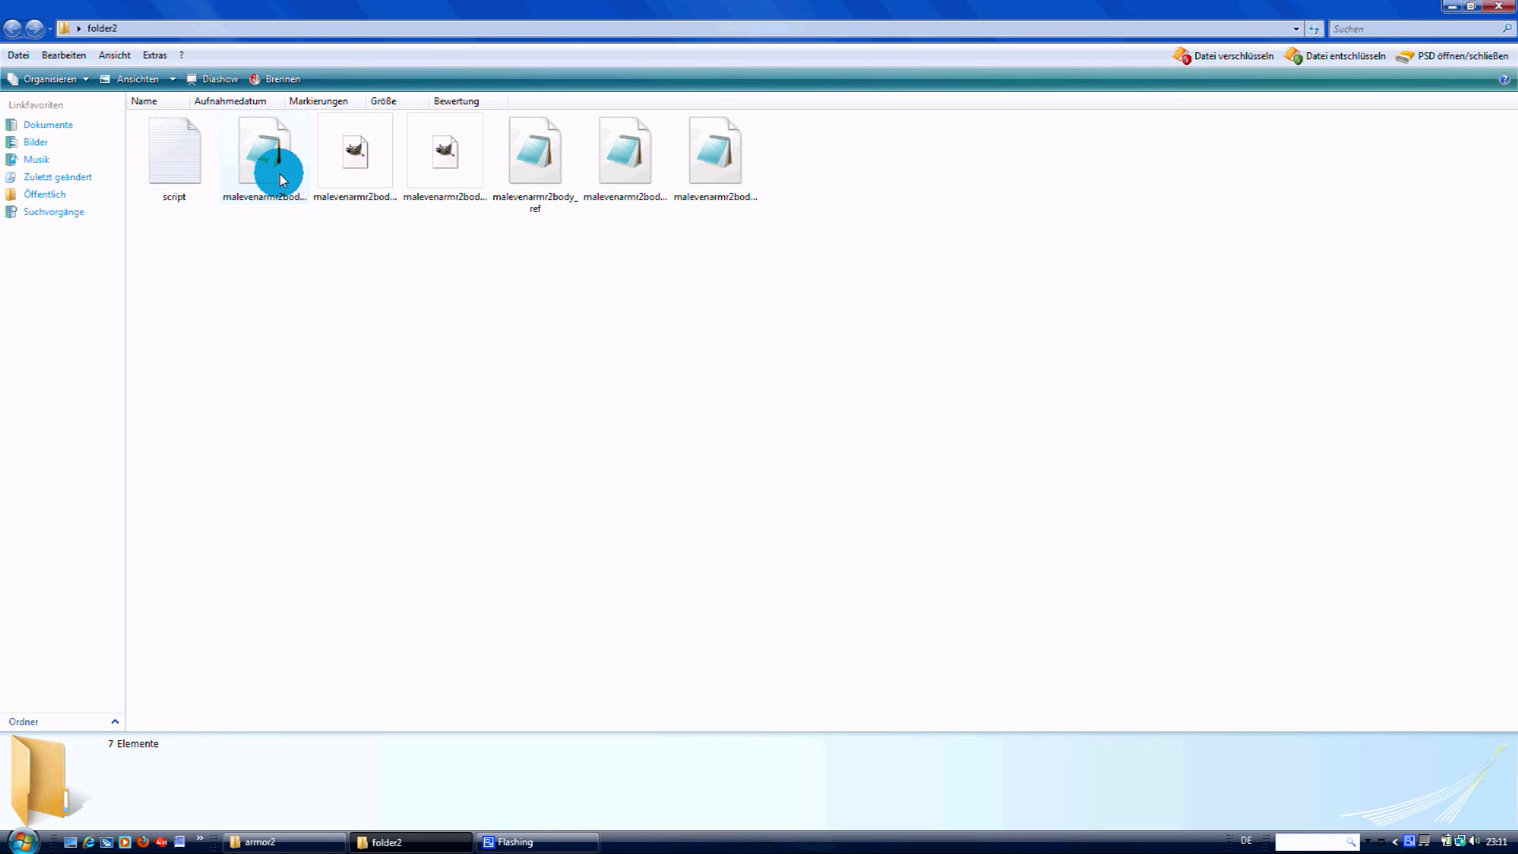
{"action": "left_click_drag", "start_coordinate": [264, 155], "coordinate": [819, 207]}
{"action": "left_click", "coordinate": [772, 372]}
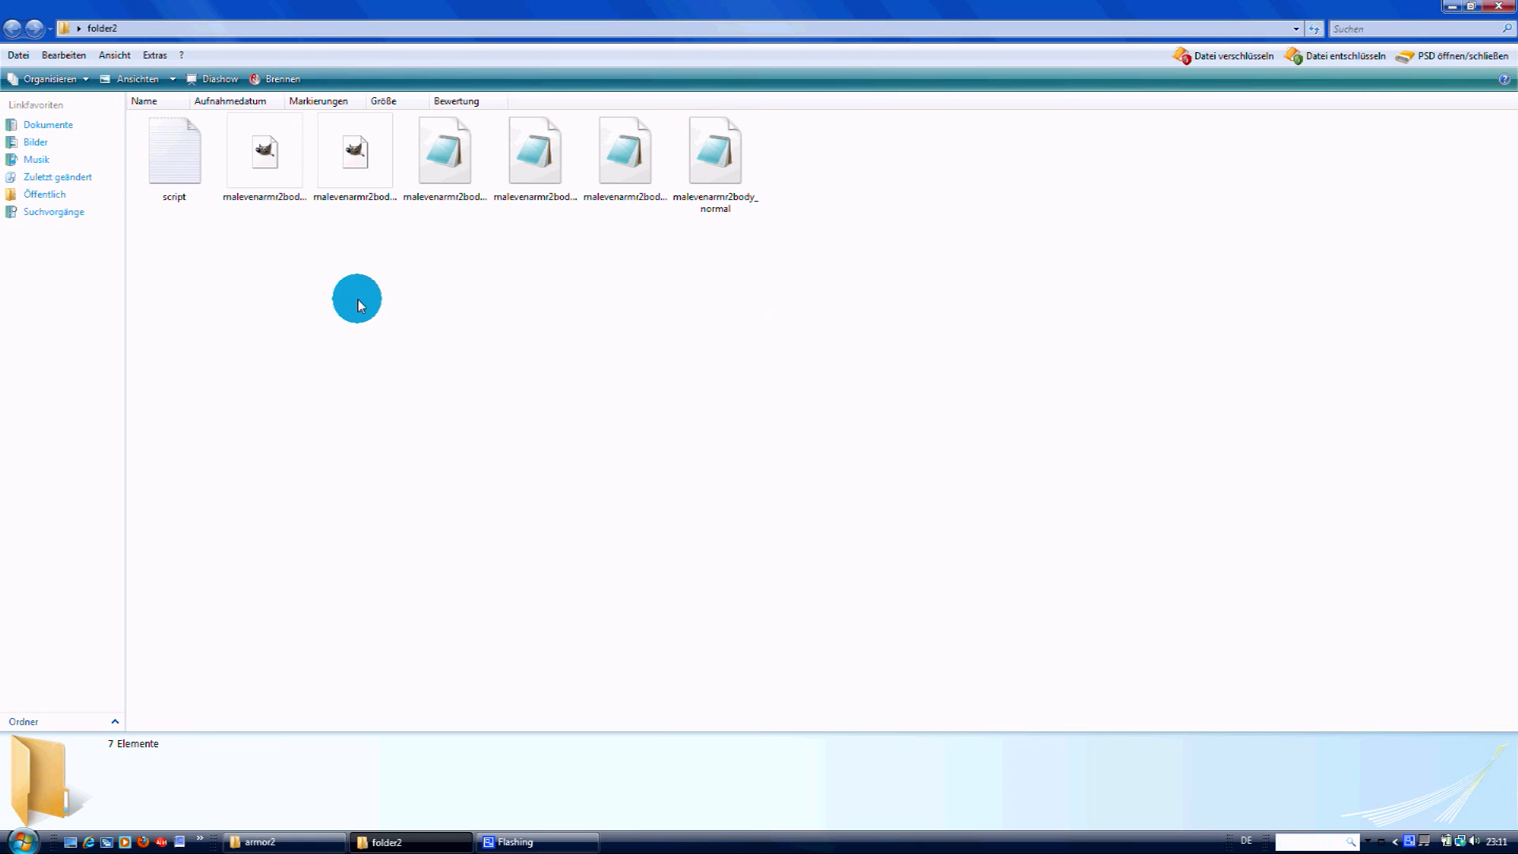
{"action": "left_click_drag", "start_coordinate": [242, 238], "coordinate": [362, 142]}
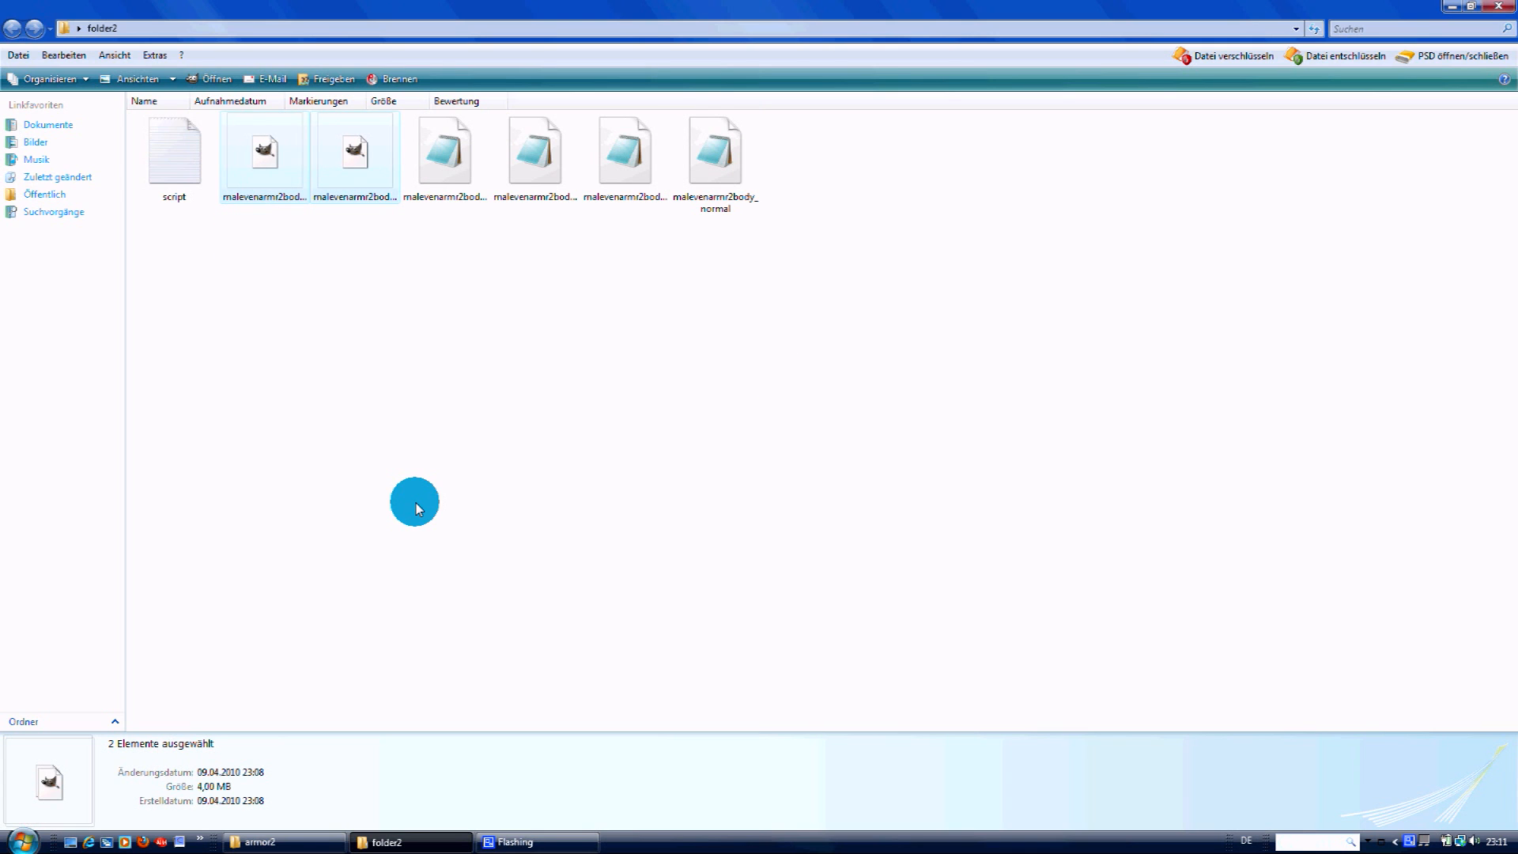
{"action": "key", "text": "Delete"}
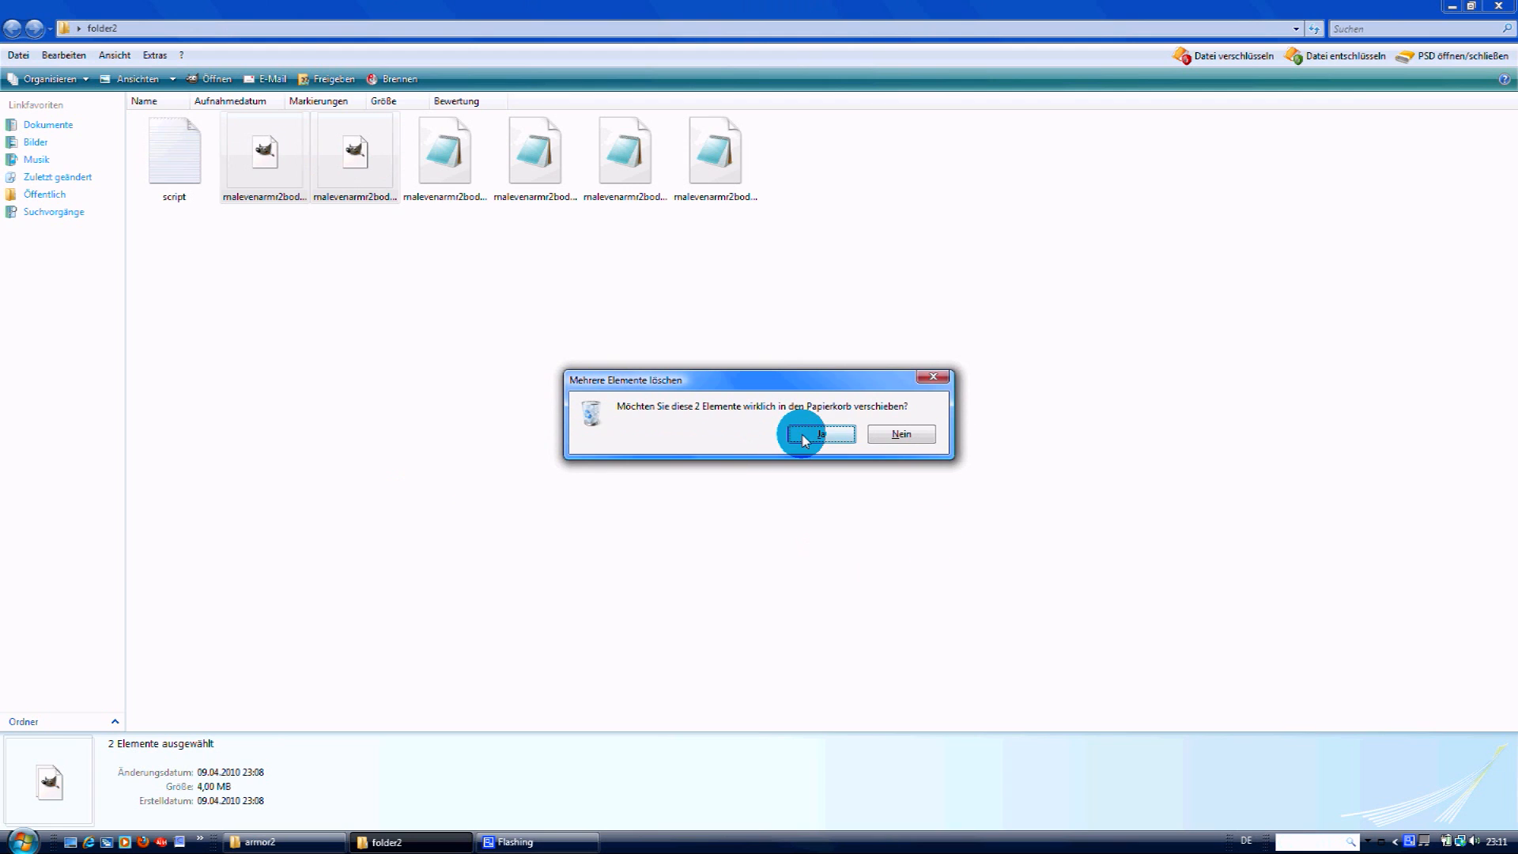
{"action": "left_click", "coordinate": [804, 437]}
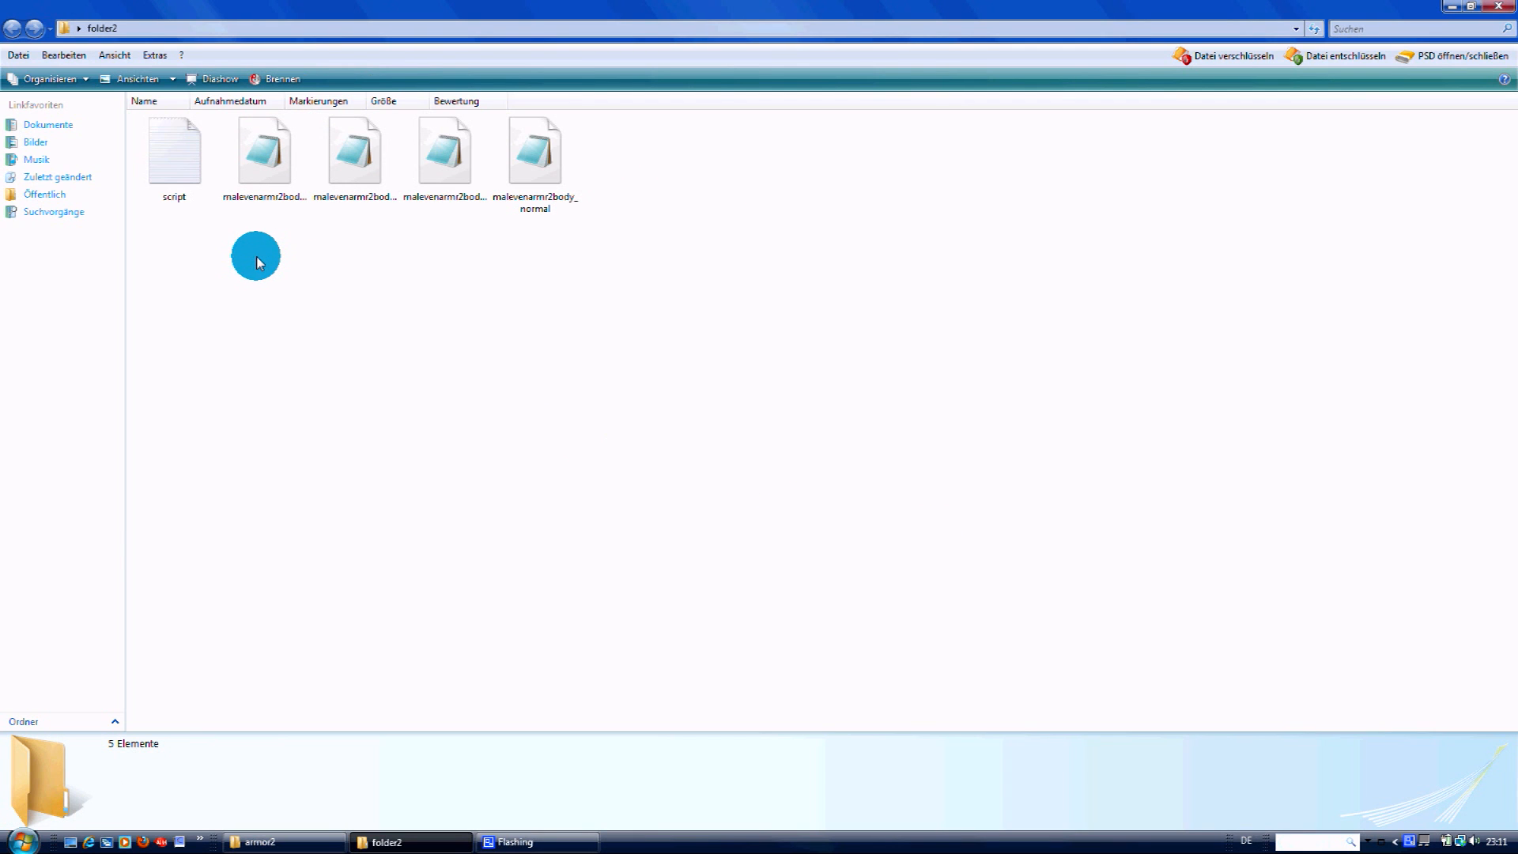
Step: Copy the four converted texture files and switch to the armor2 folder
{"action": "left_click_drag", "start_coordinate": [258, 261], "coordinate": [553, 145]}
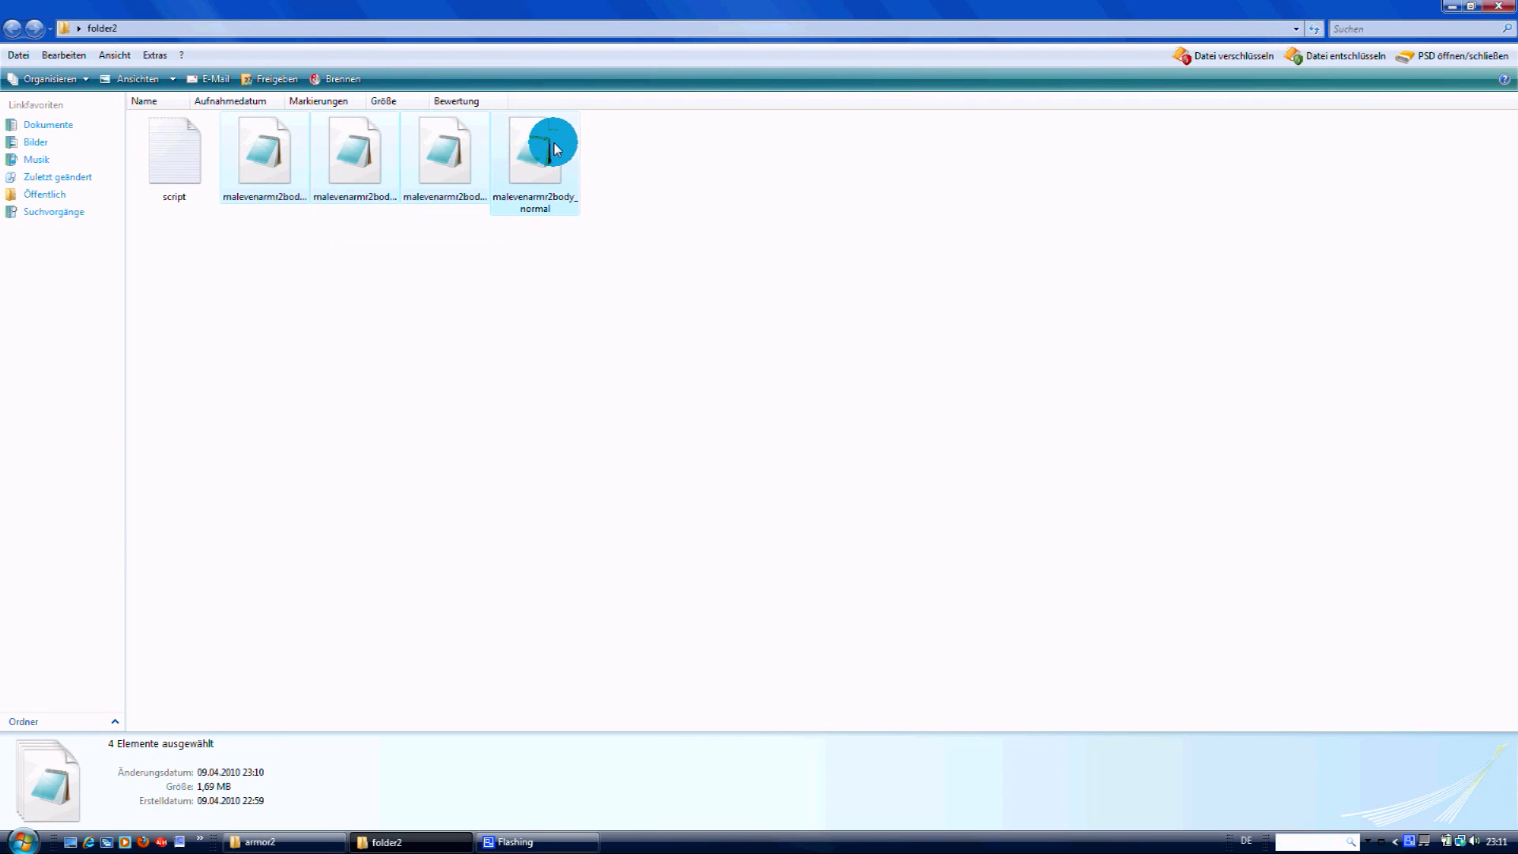
{"action": "right_click", "coordinate": [512, 169]}
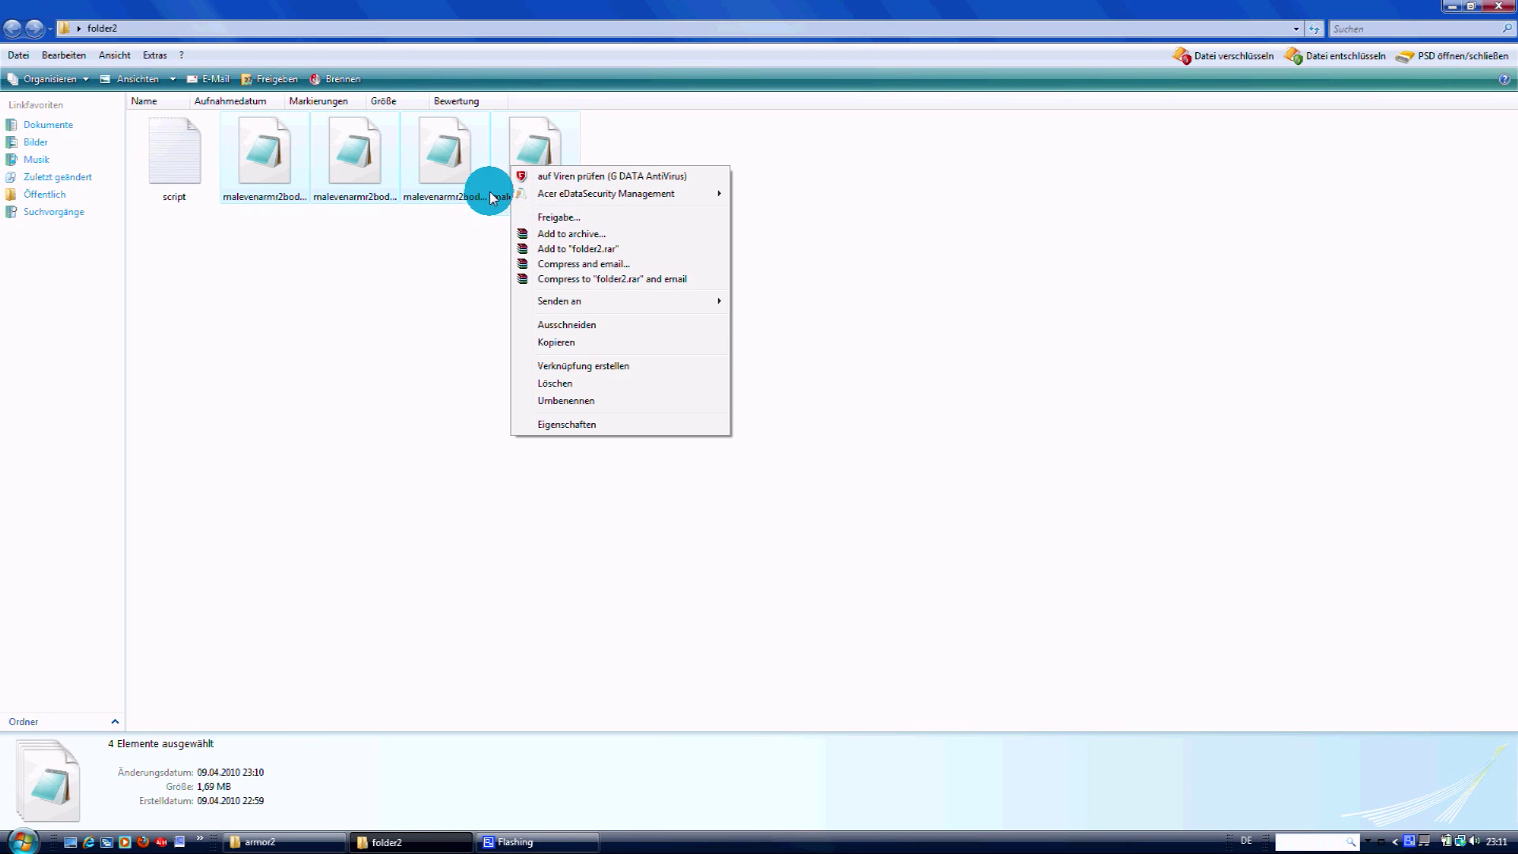
{"action": "left_click", "coordinate": [522, 347]}
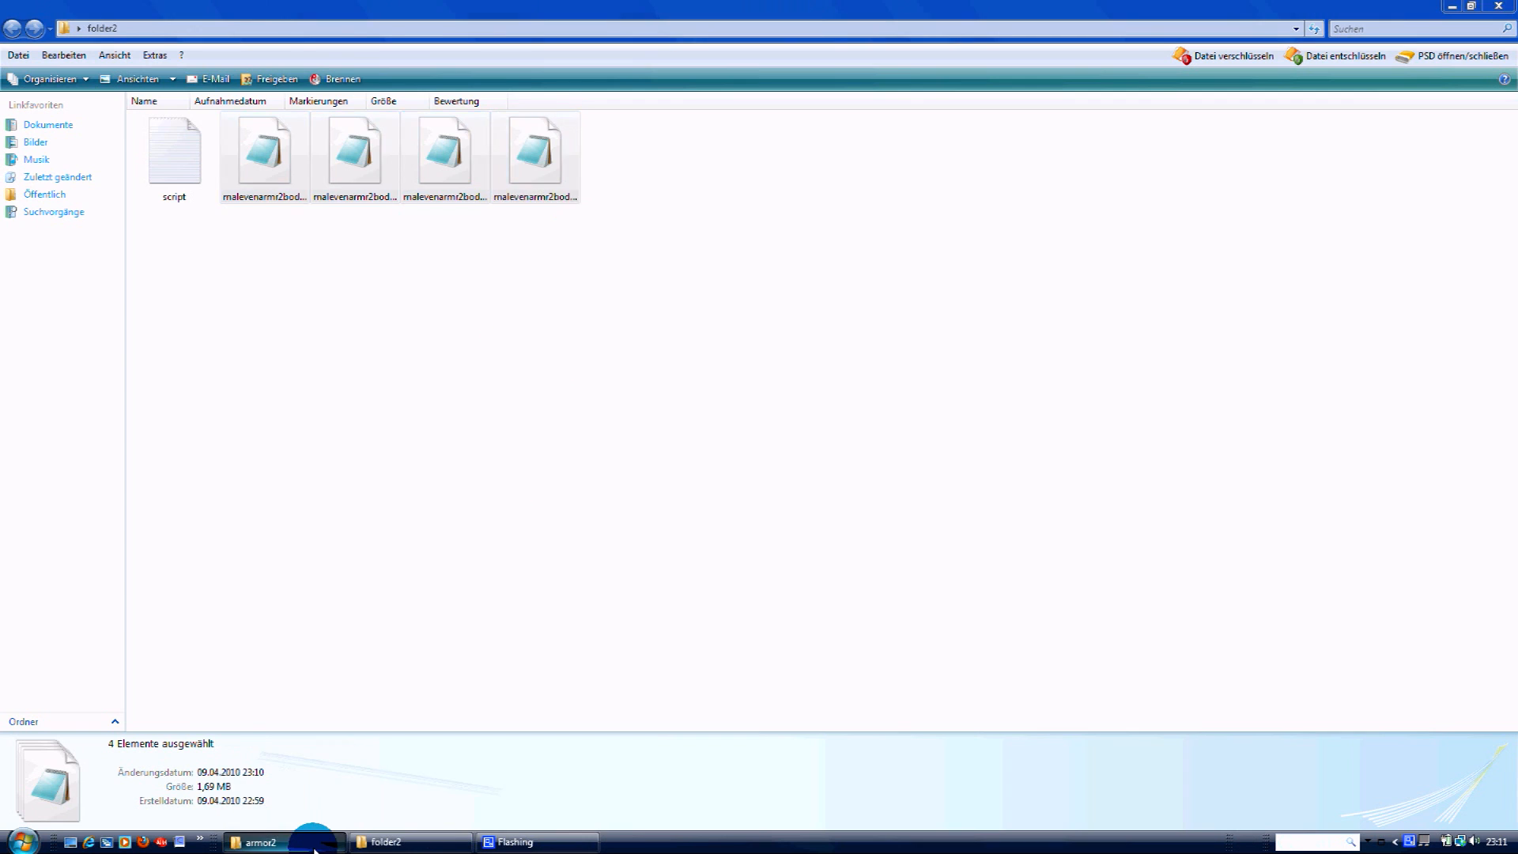
{"action": "left_click", "coordinate": [260, 841]}
Step: Paste the four textures into armor2 and open malevenarmr2body.vmt in Notepad
{"action": "left_click", "coordinate": [234, 222]}
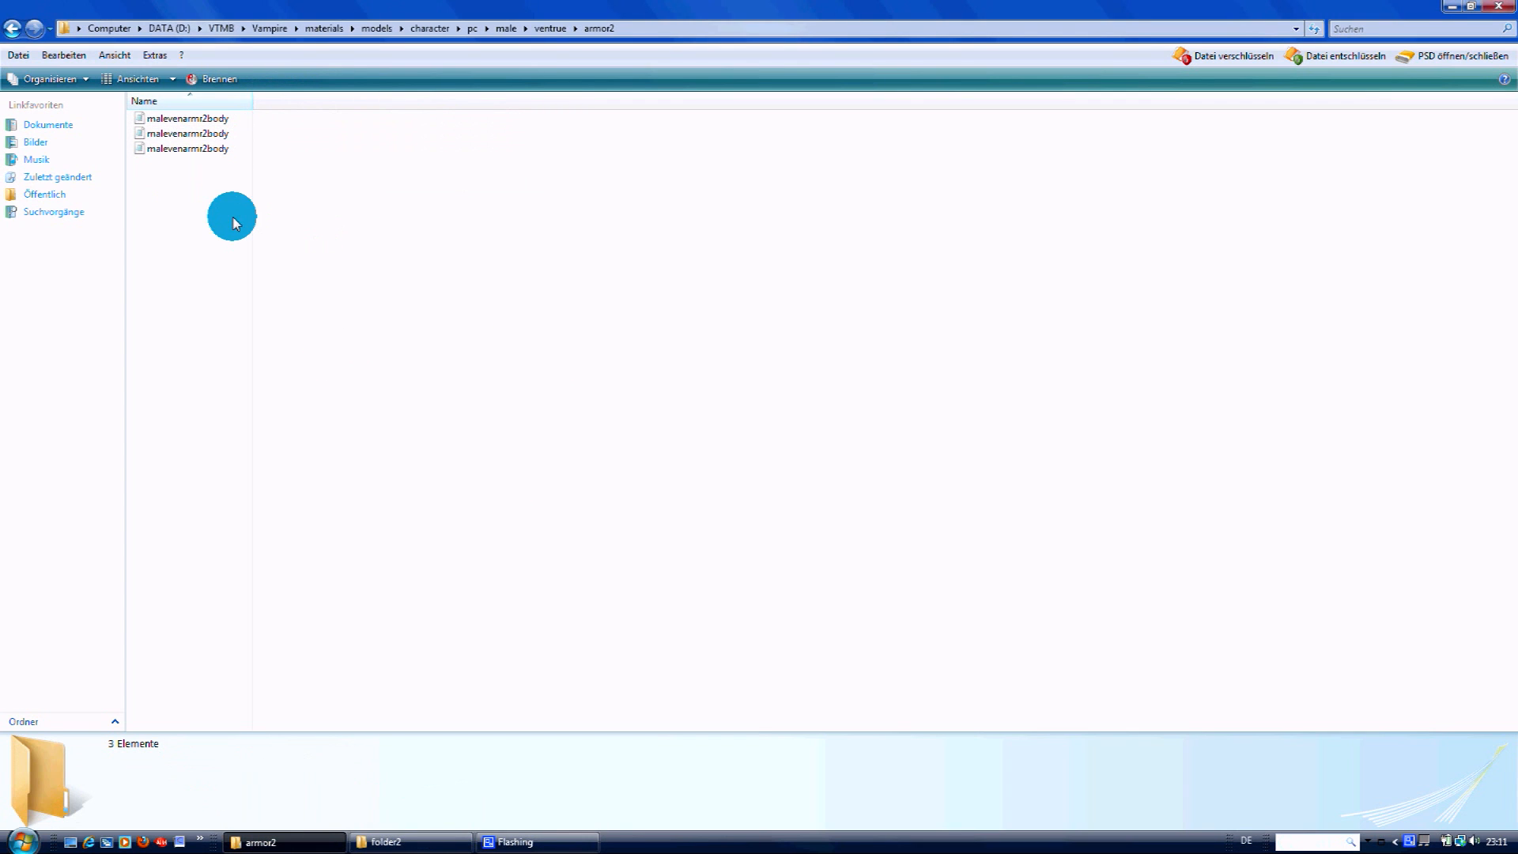
{"action": "right_click", "coordinate": [234, 222]}
{"action": "left_click", "coordinate": [279, 360]}
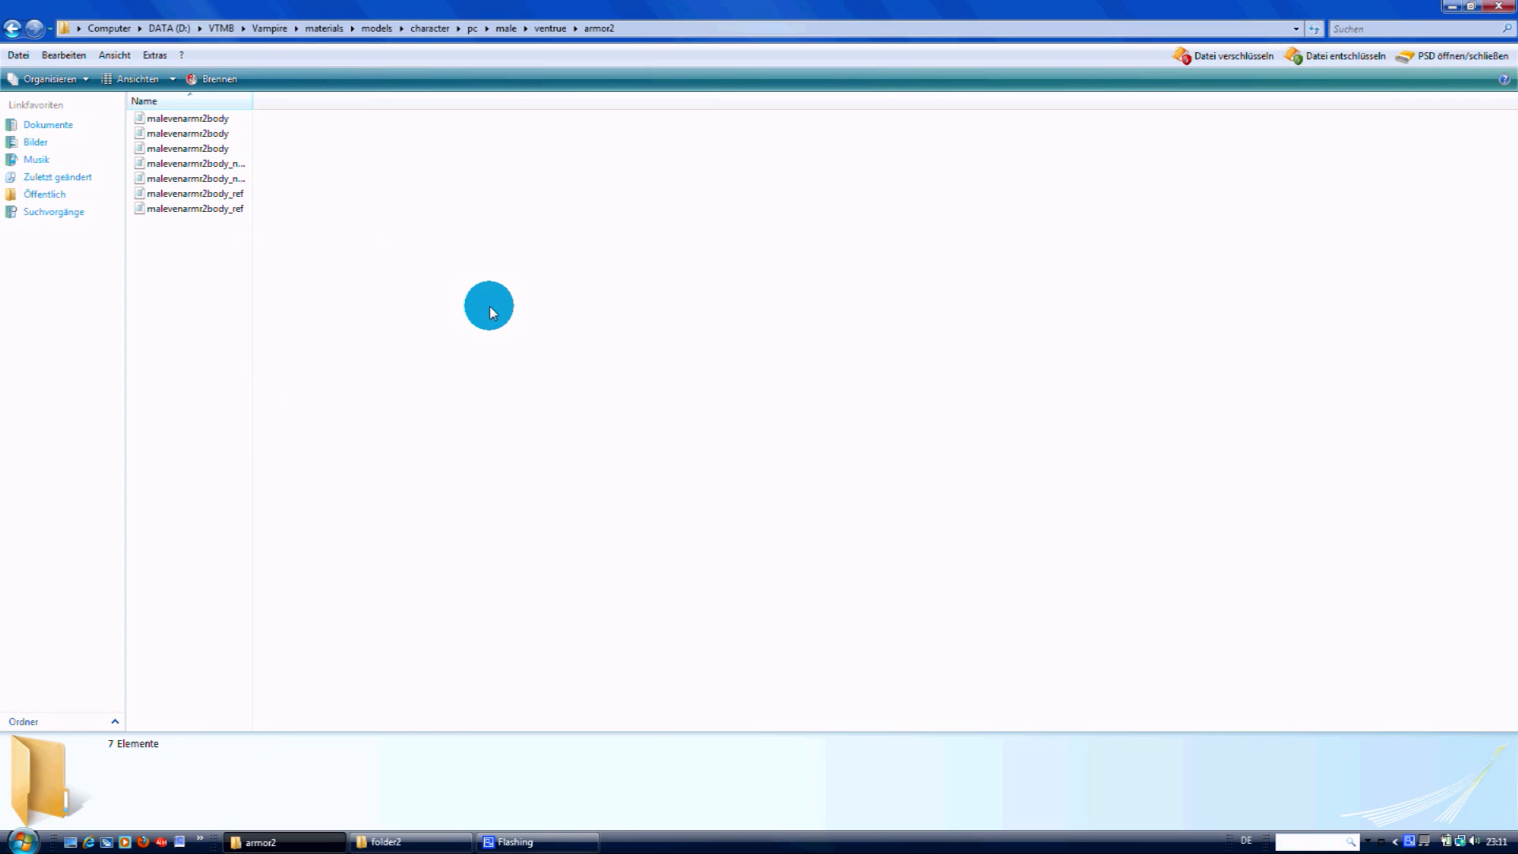
{"action": "double_click", "coordinate": [172, 148]}
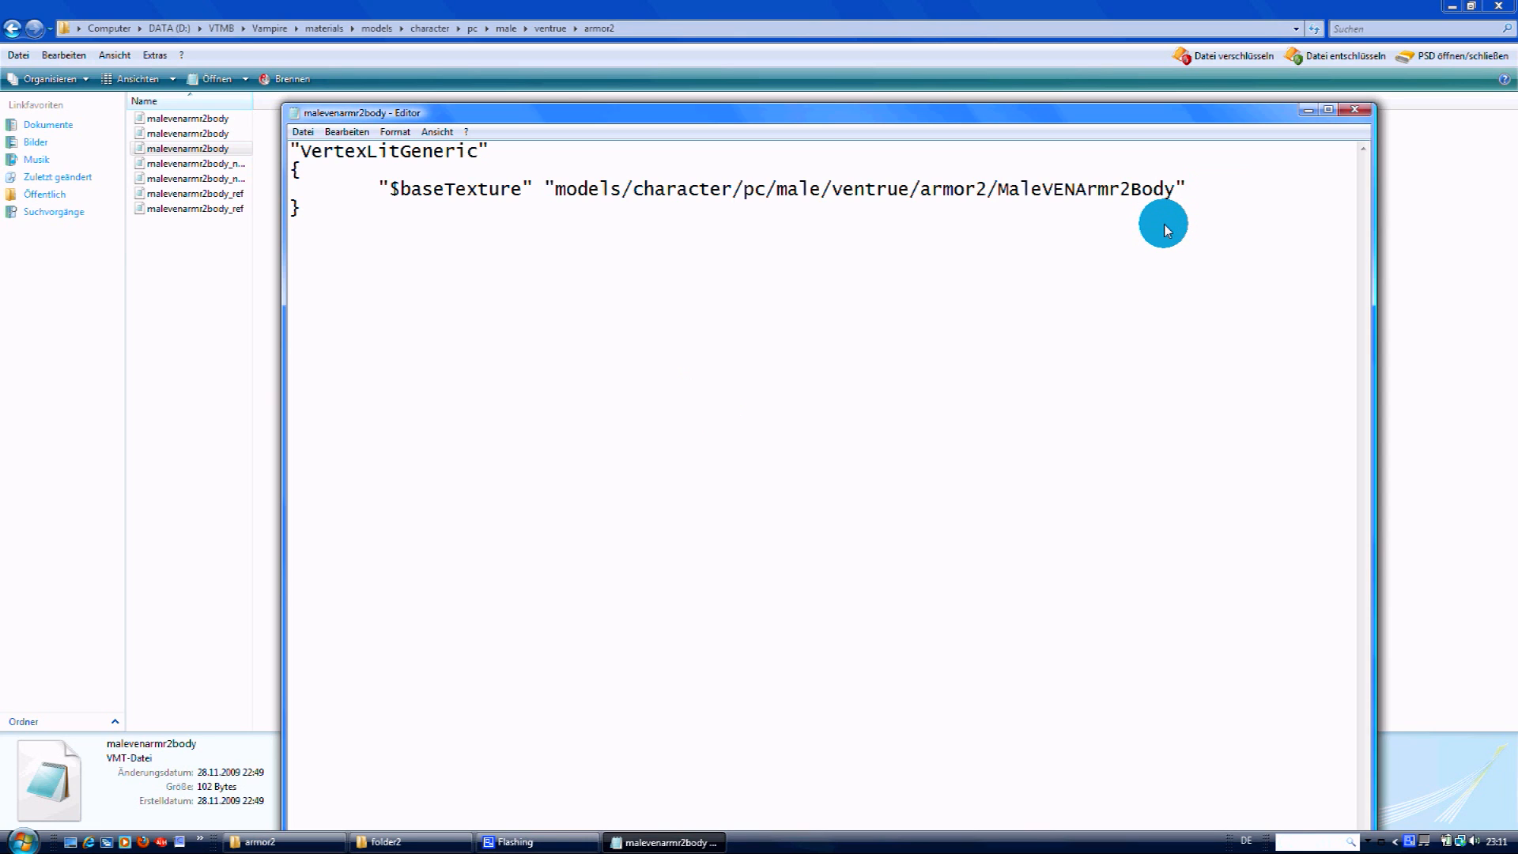
Step: Add an empty line after the $baseTexture line, then bring folder2 forward
{"action": "key", "text": "Return"}
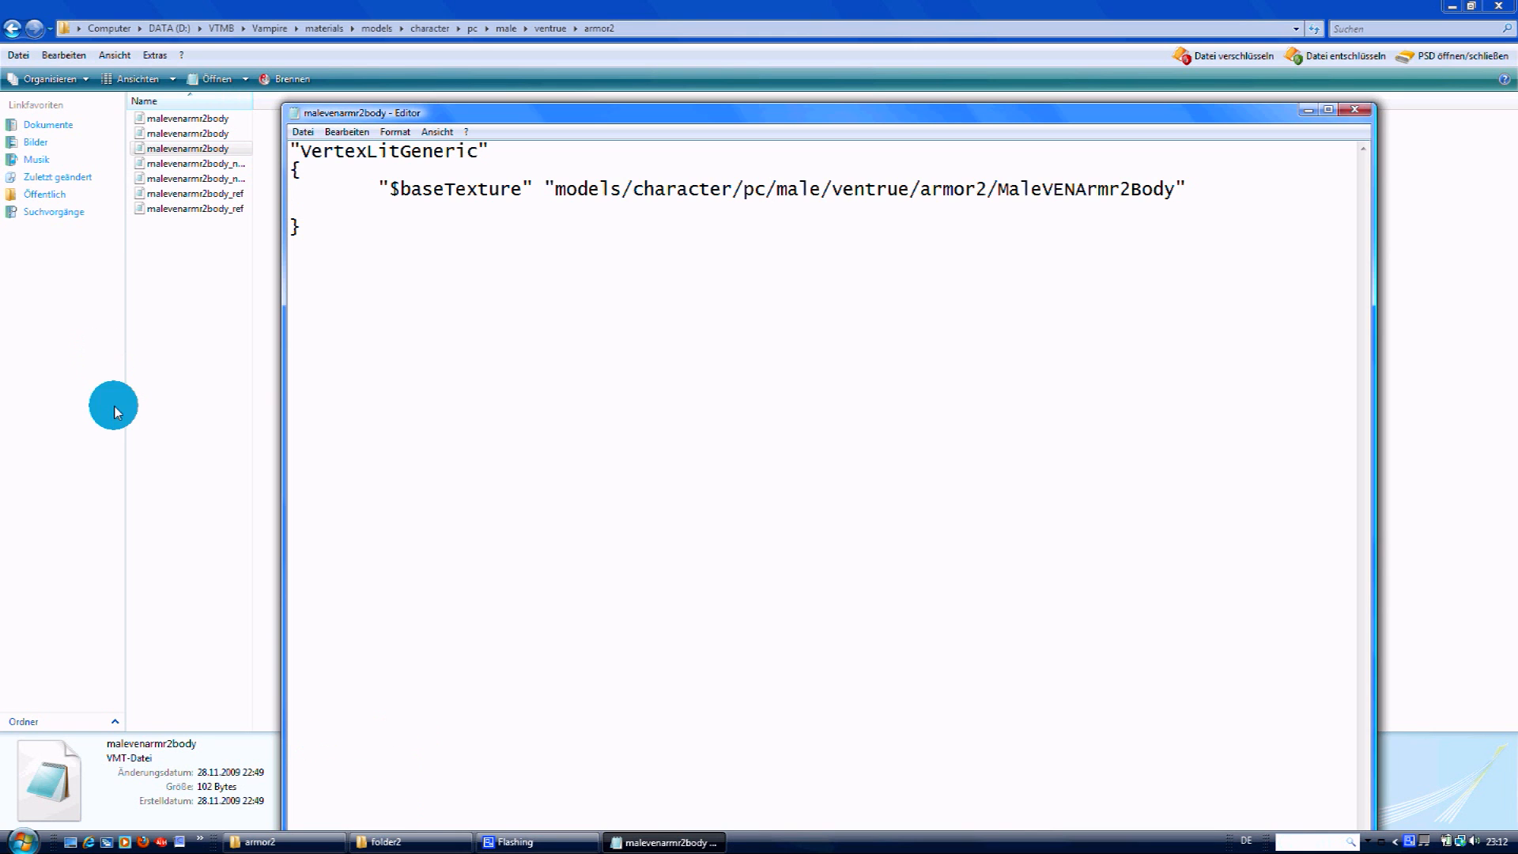
{"action": "left_click", "coordinate": [386, 842]}
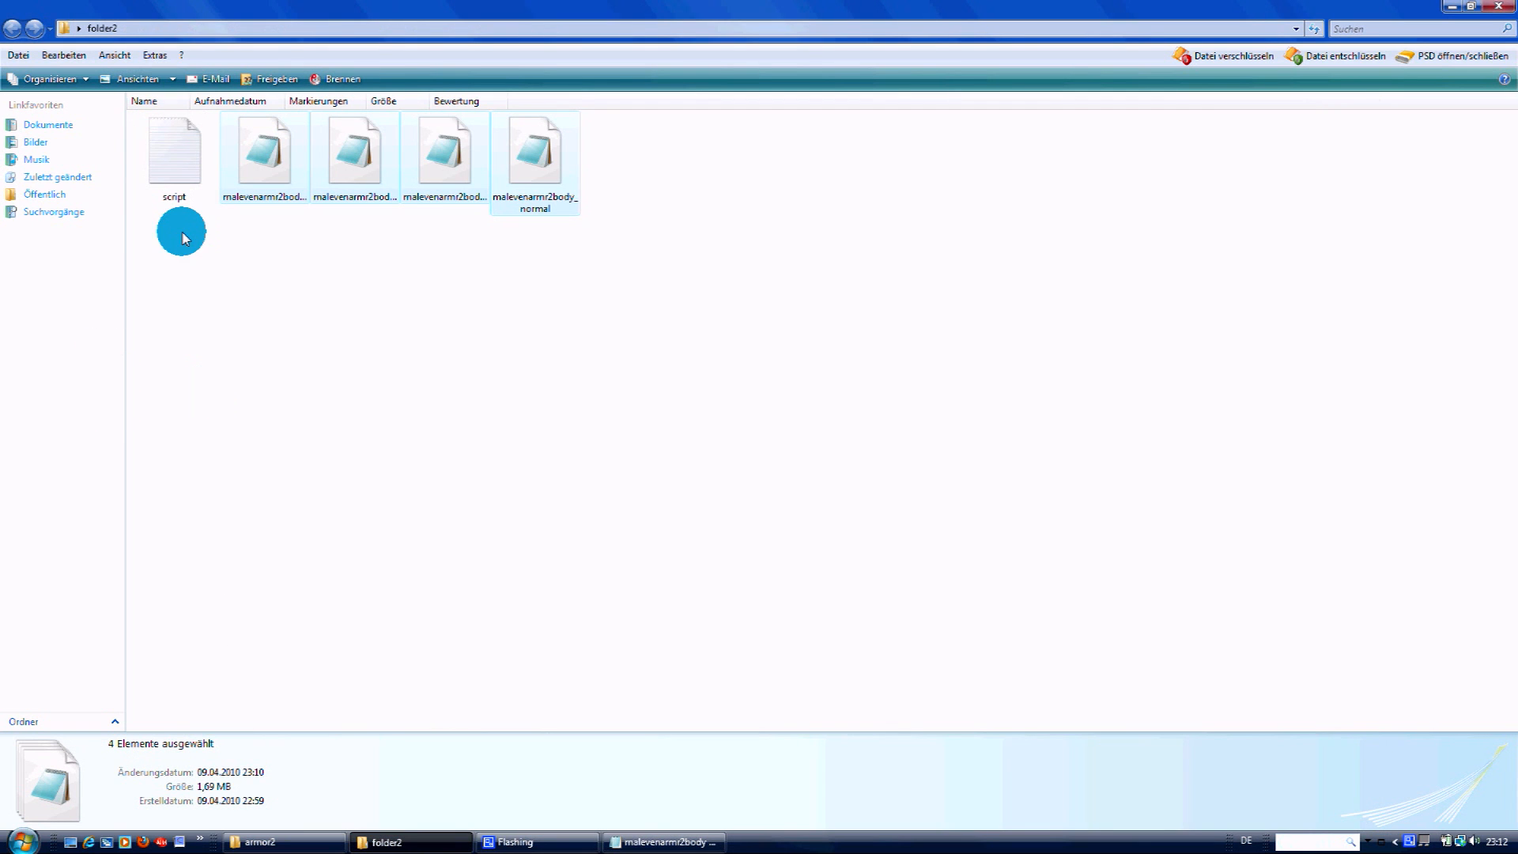
Step: Copy the script's $bumpmap and $envmap lines and paste them into the VMT
{"action": "double_click", "coordinate": [178, 182]}
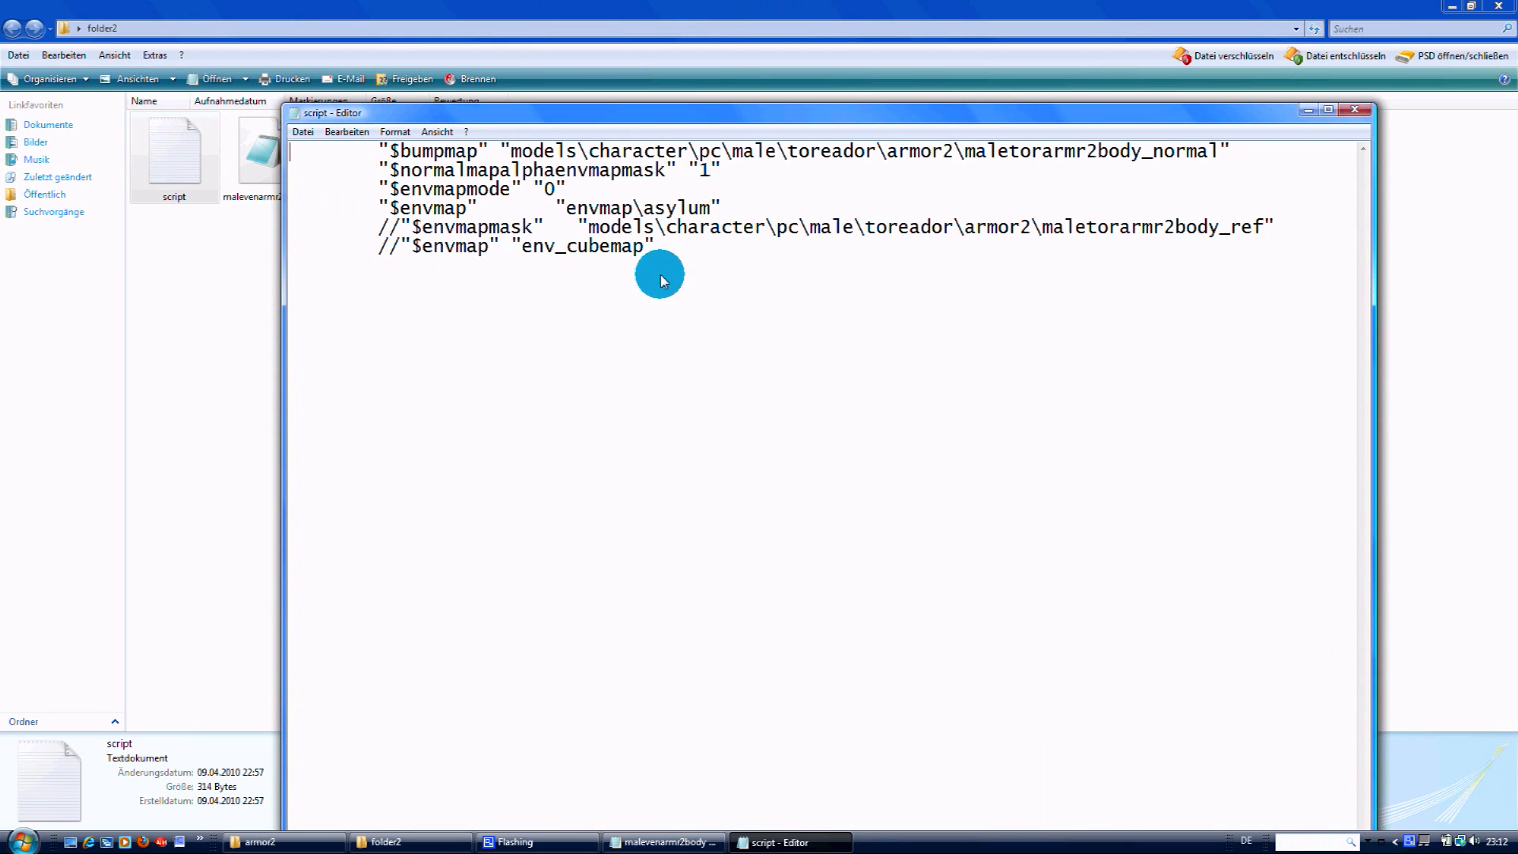
{"action": "left_click_drag", "start_coordinate": [695, 252], "coordinate": [275, 152]}
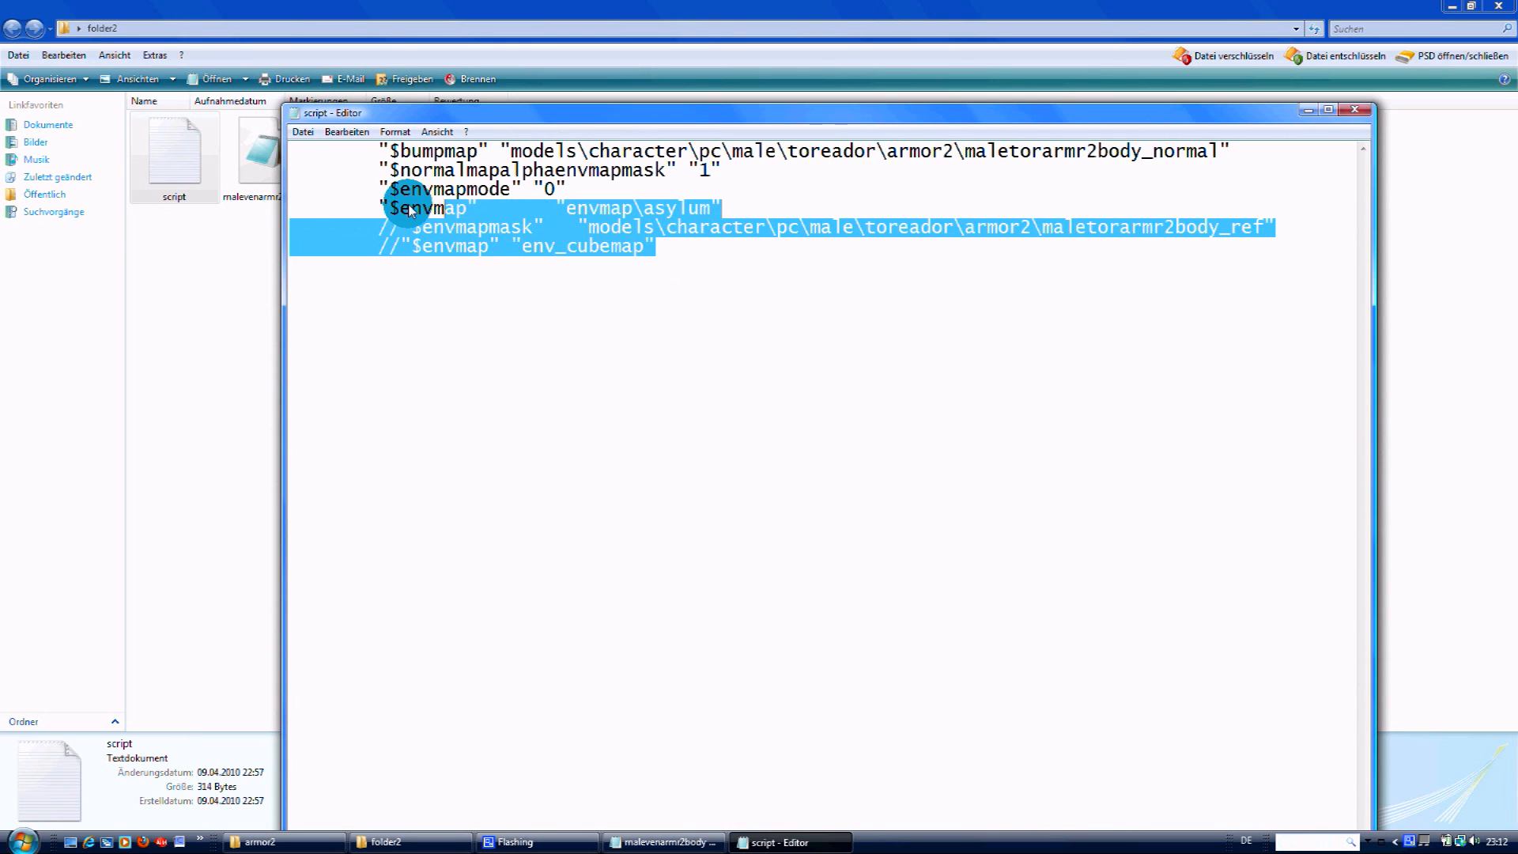
{"action": "right_click", "coordinate": [416, 158]}
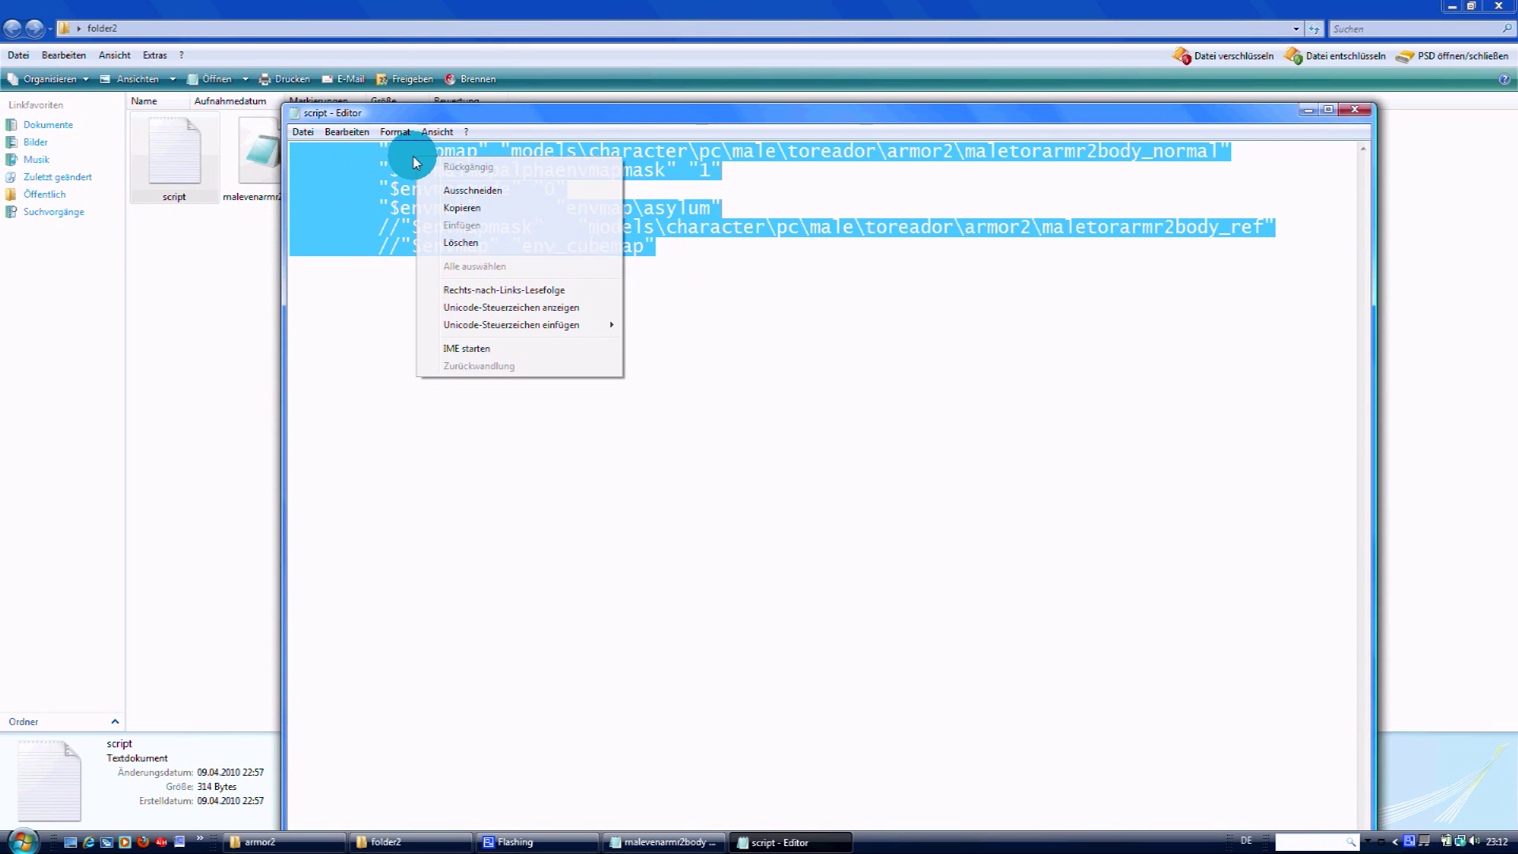
{"action": "left_click", "coordinate": [462, 208]}
{"action": "left_click", "coordinate": [665, 842]}
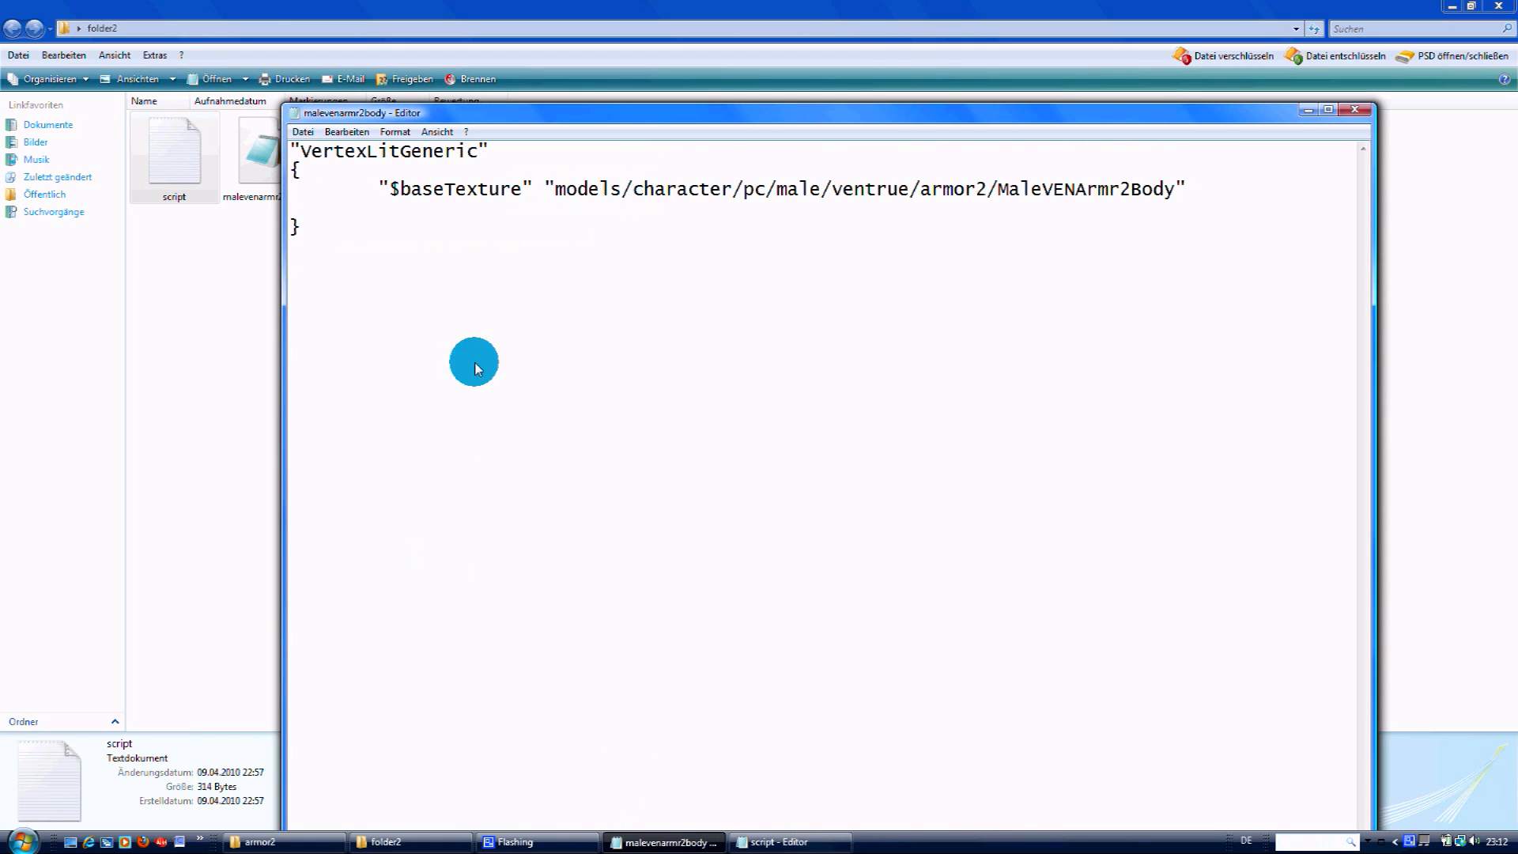
{"action": "right_click", "coordinate": [386, 212]}
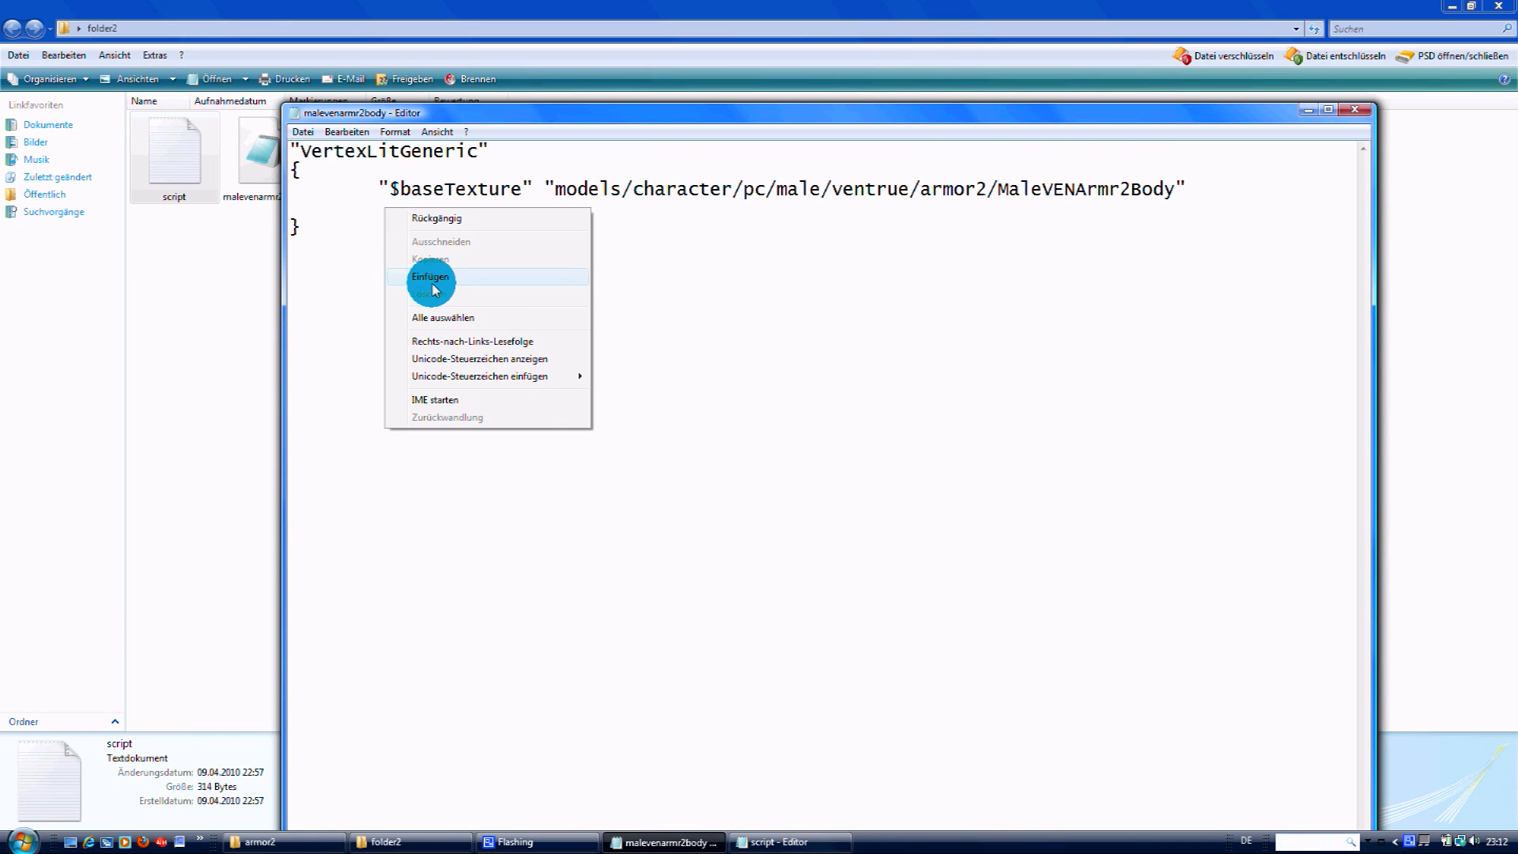
{"action": "left_click", "coordinate": [434, 282]}
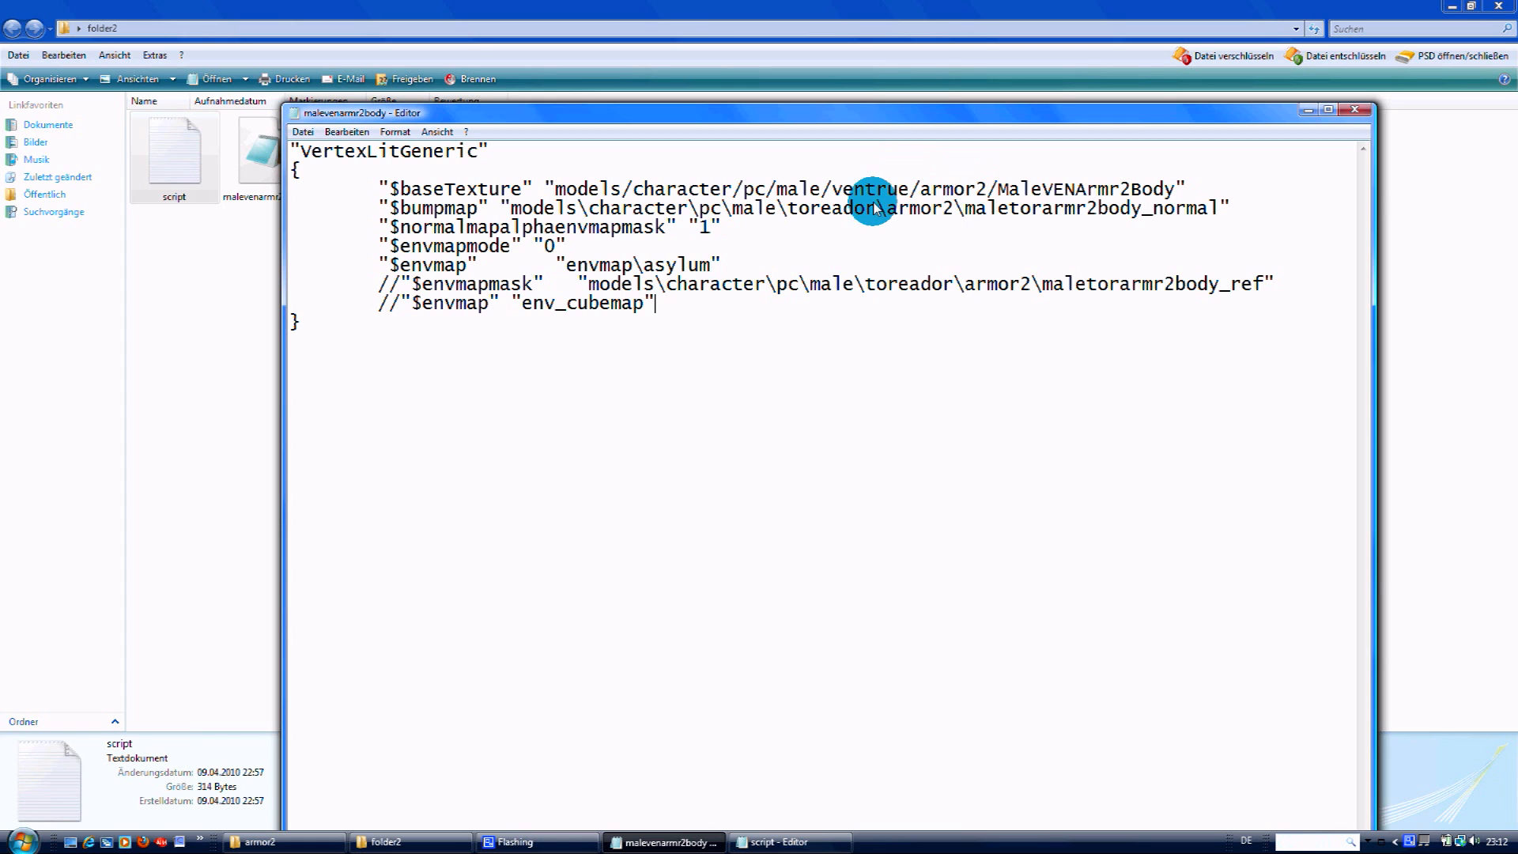
Step: Retarget the $bumpmap path to ventrue and retype its normal map file name
{"action": "double_click", "coordinate": [831, 209]}
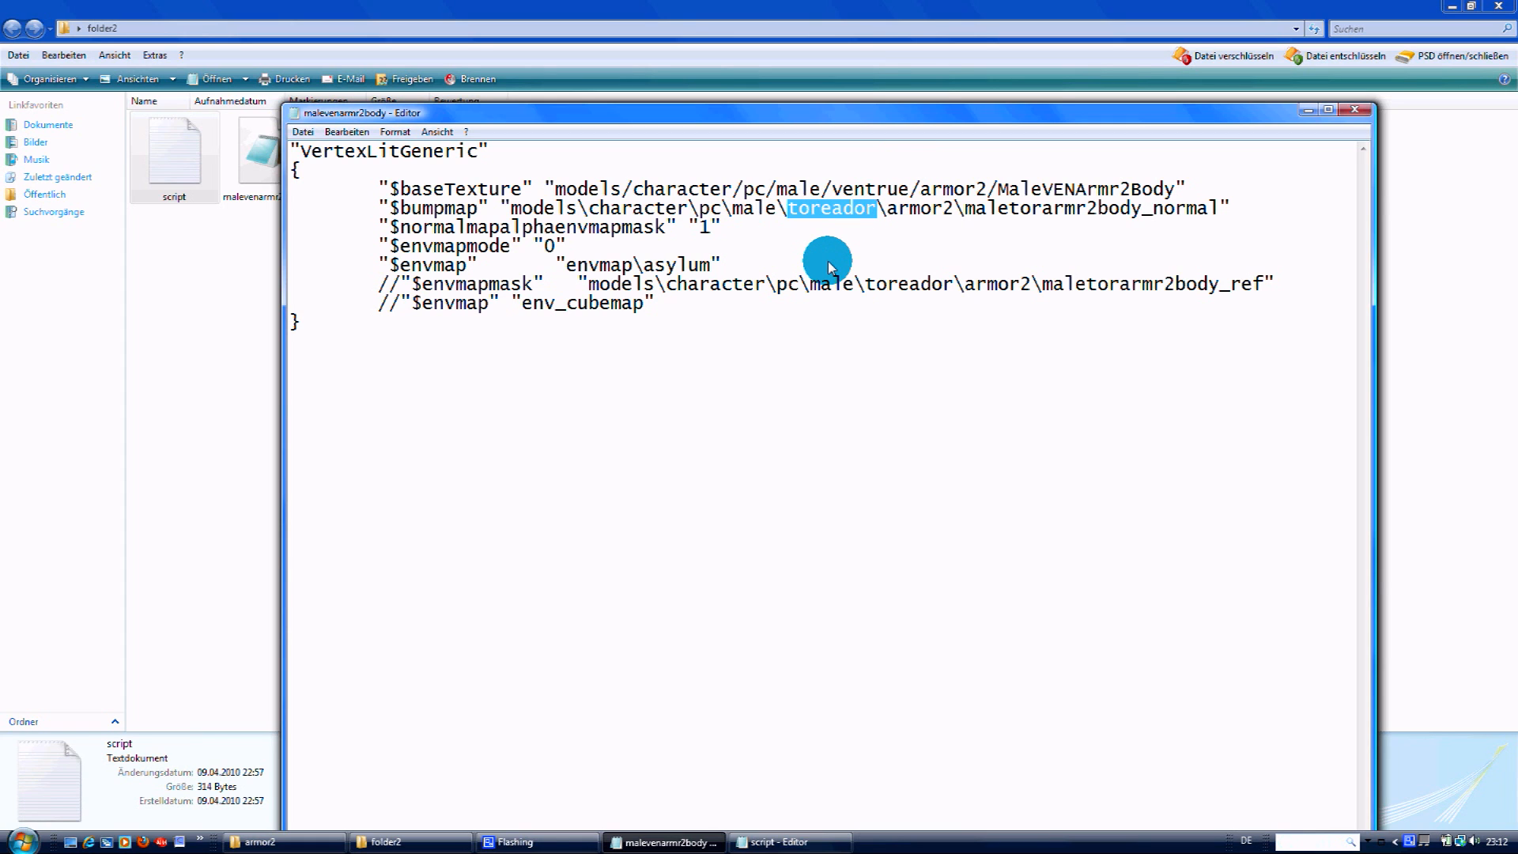
{"action": "type", "text": "ventrue"}
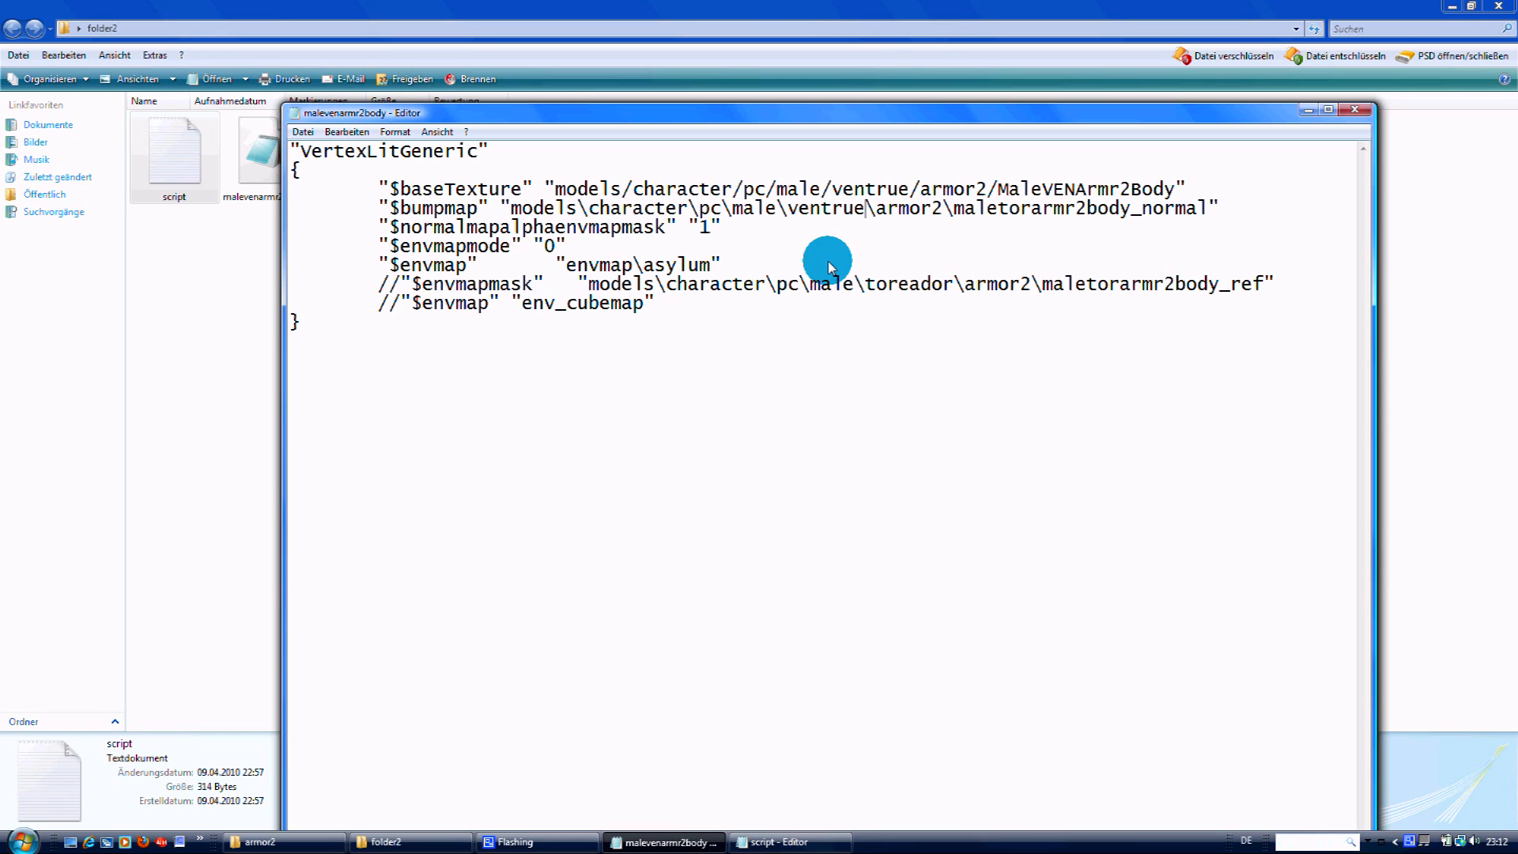
{"action": "left_click_drag", "start_coordinate": [1130, 208], "coordinate": [999, 216]}
{"action": "type", "text": "ven"}
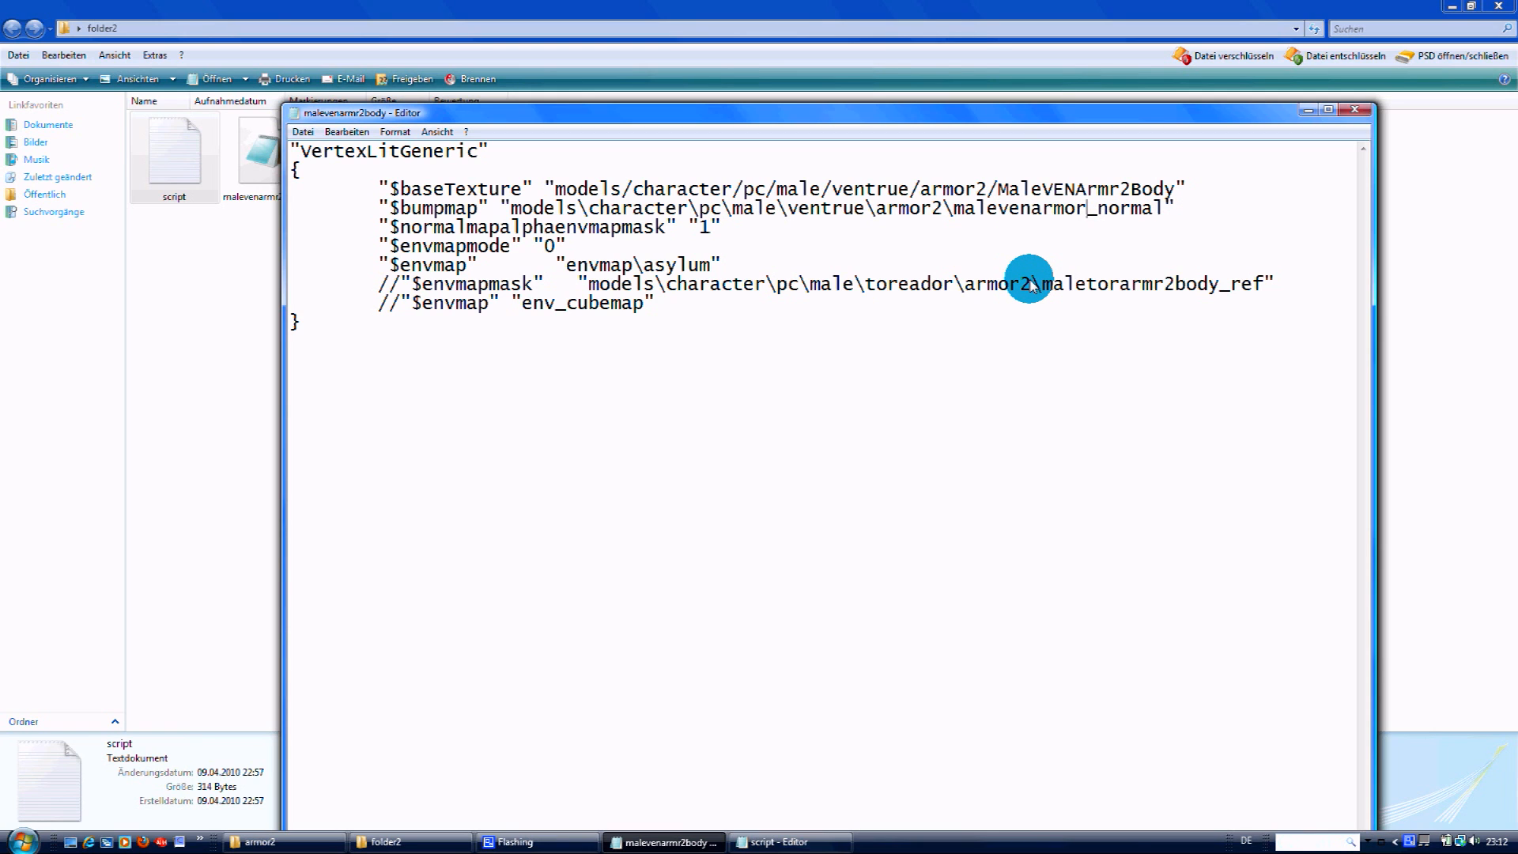
{"action": "left_click", "coordinate": [1079, 211]}
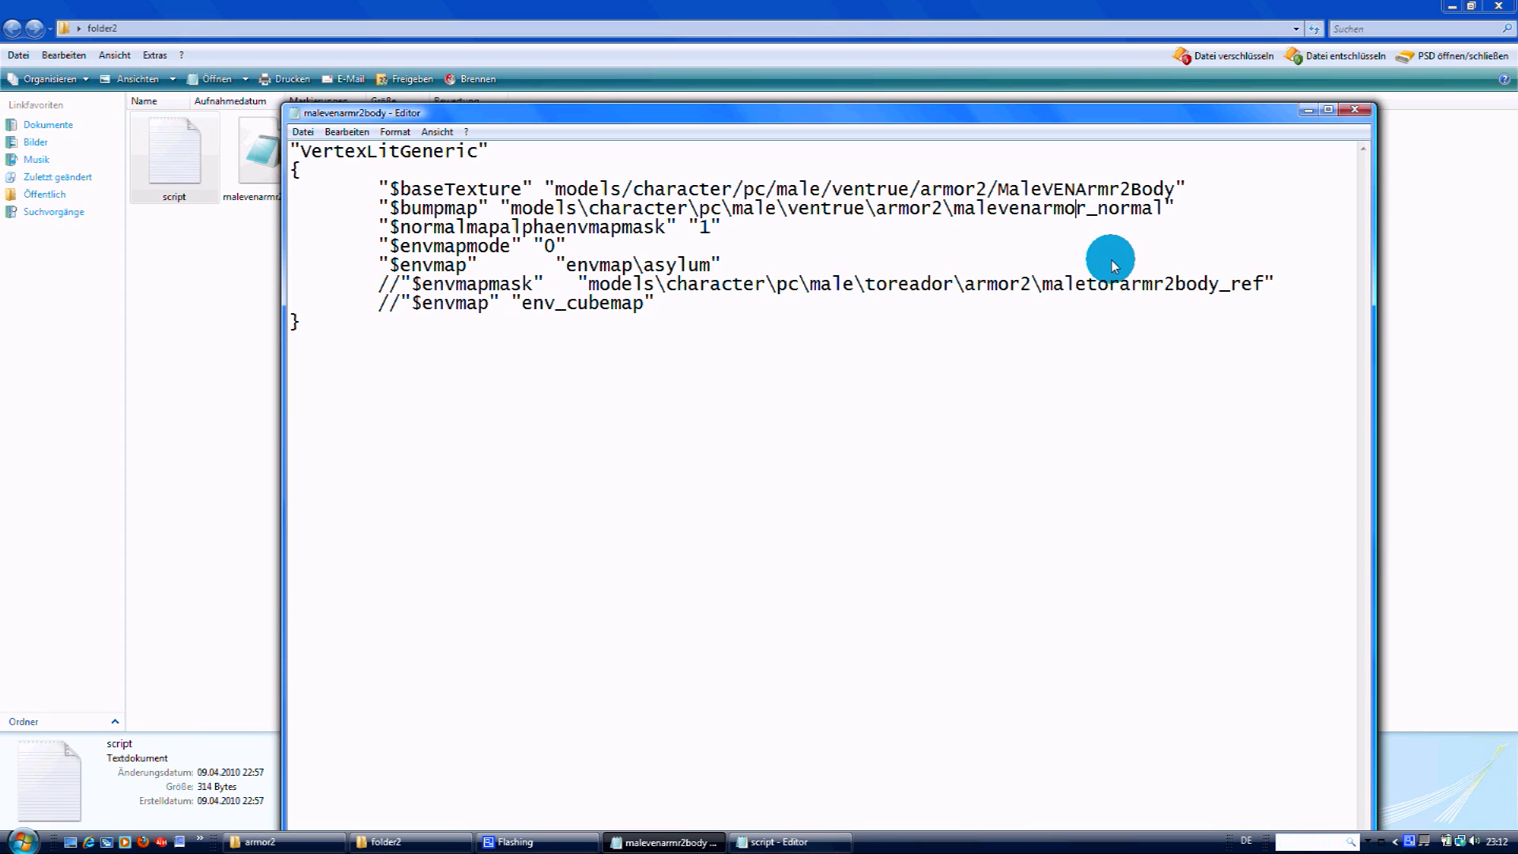
{"action": "key", "text": "BackSpace"}
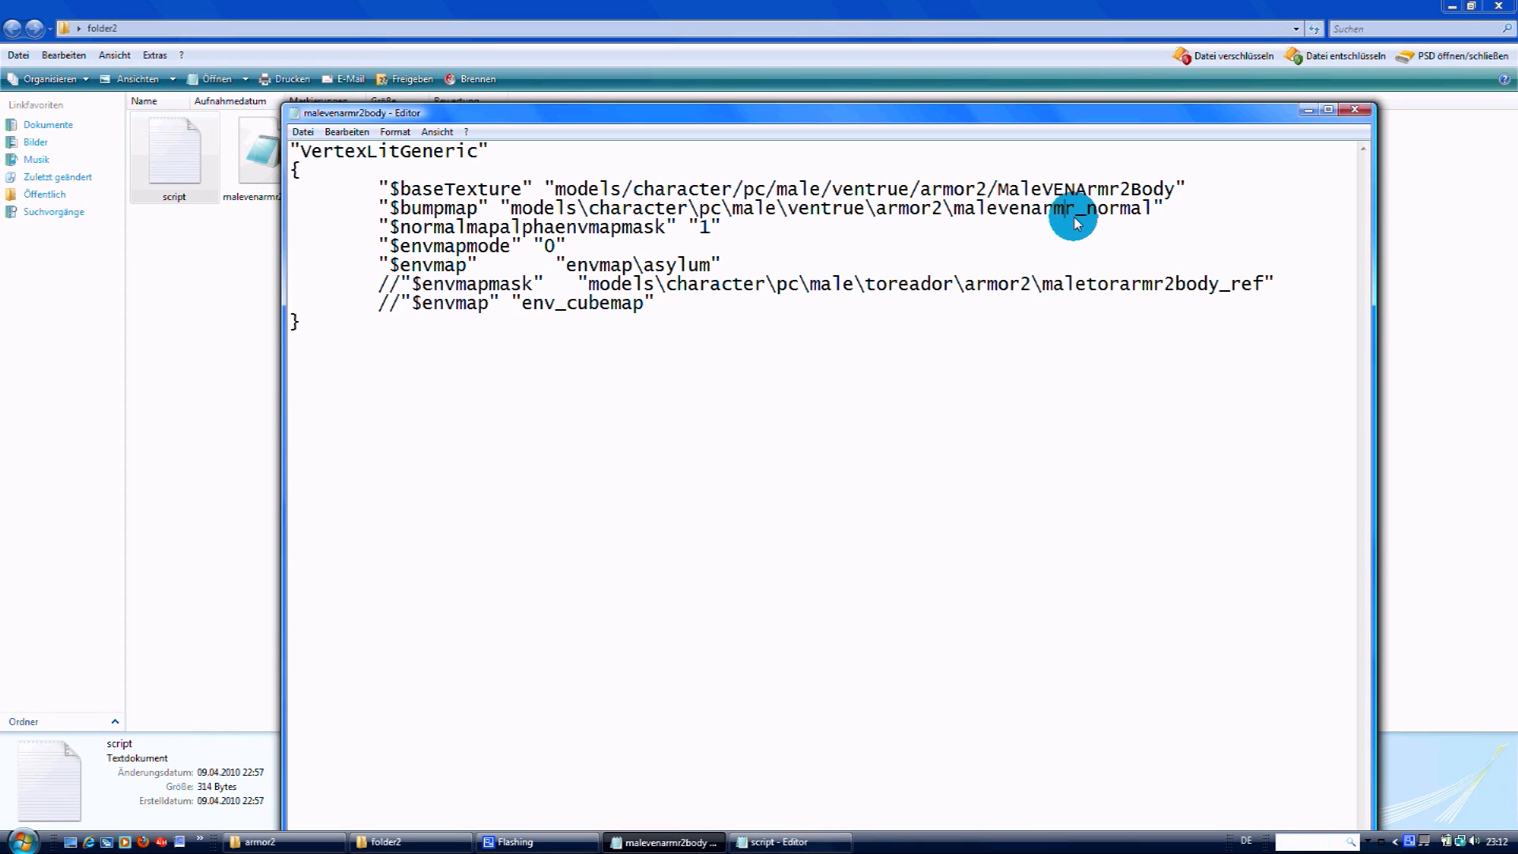
{"action": "left_click", "coordinate": [1076, 215]}
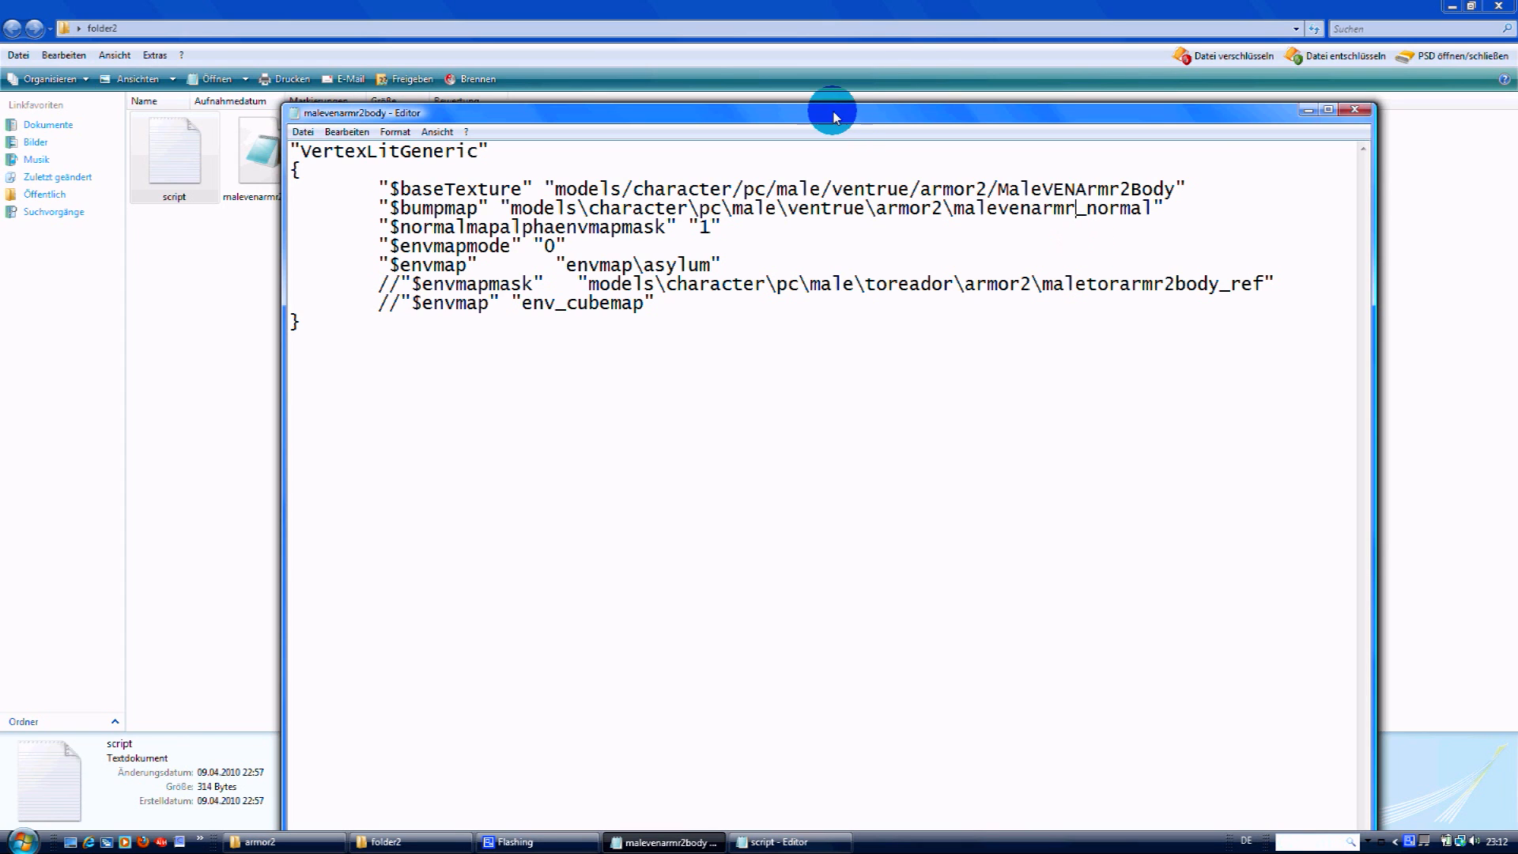
{"action": "left_click_drag", "start_coordinate": [832, 112], "coordinate": [833, 216]}
{"action": "left_click", "coordinate": [773, 123]}
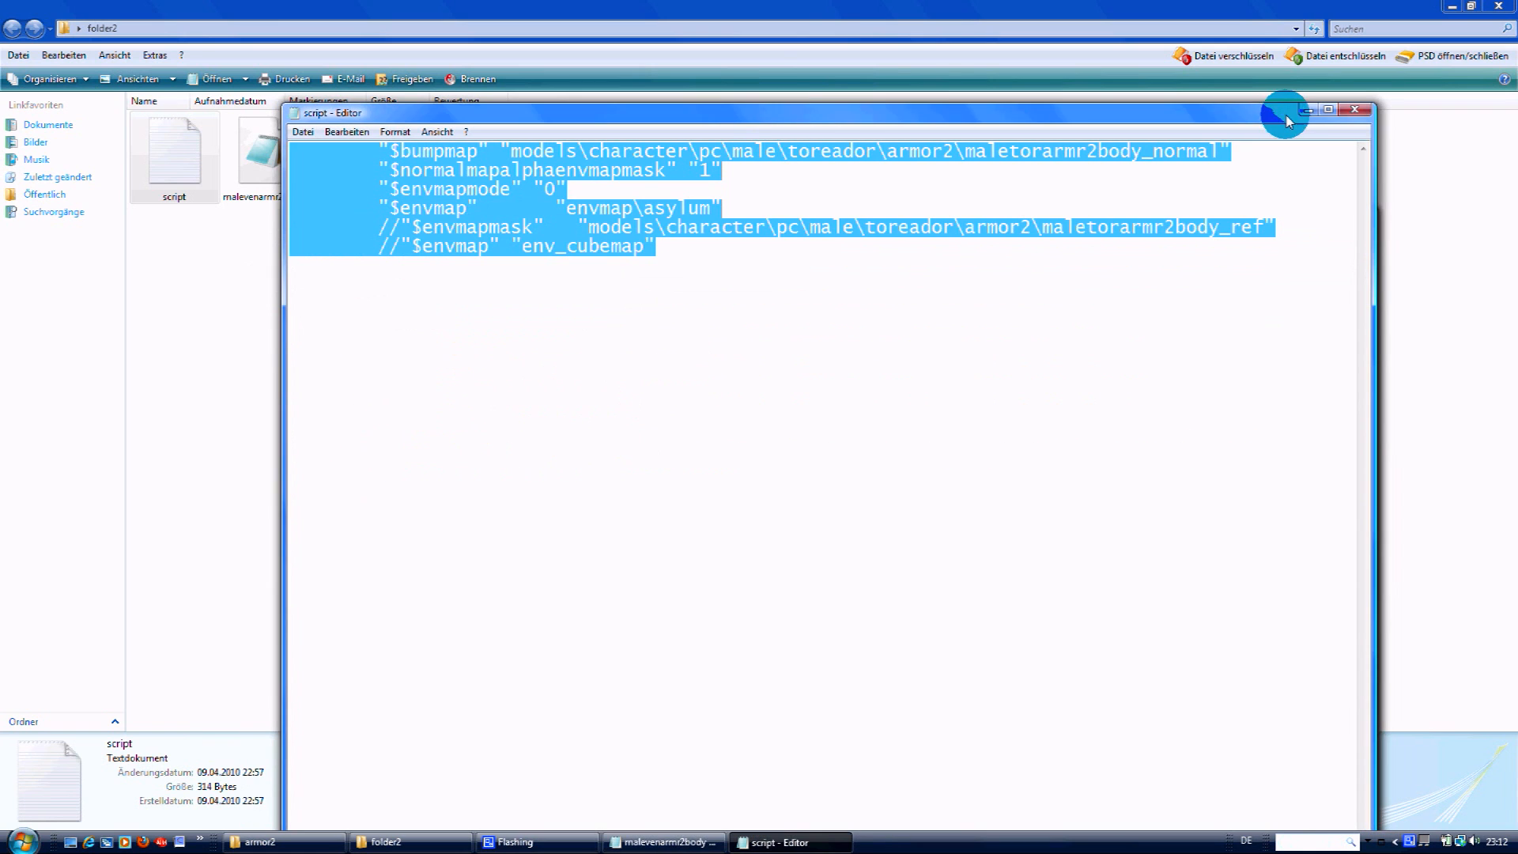
{"action": "left_click", "coordinate": [1308, 111]}
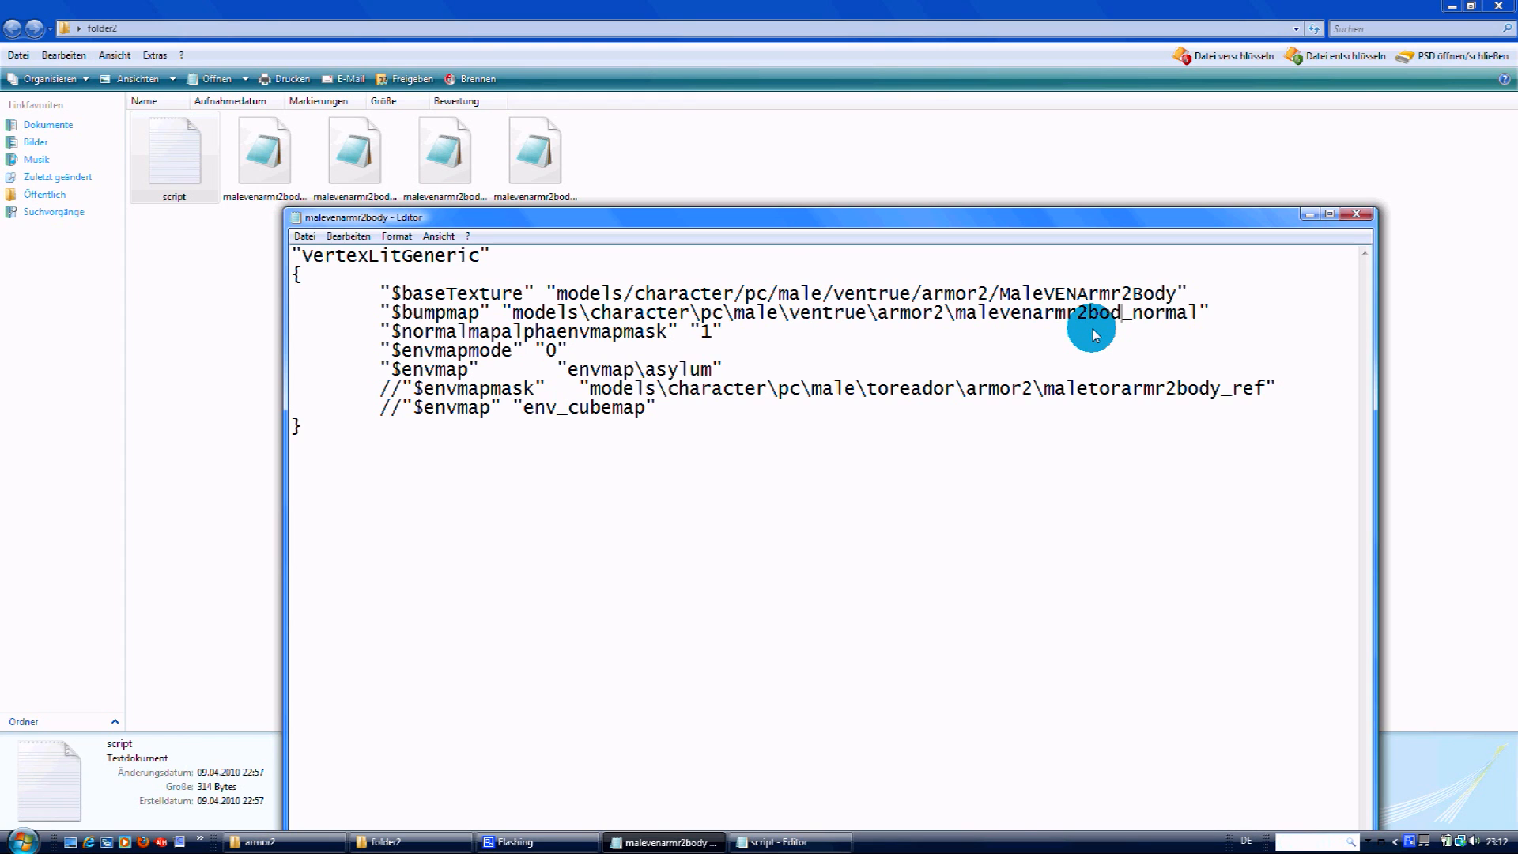
{"action": "type", "text": "y"}
Step: Make $envmapmask point to ventrue\armor2\malevenarmr2body_ref, matching the bumpmap name
{"action": "left_click_drag", "start_coordinate": [1136, 313], "coordinate": [953, 318]}
{"action": "right_click", "coordinate": [994, 327]}
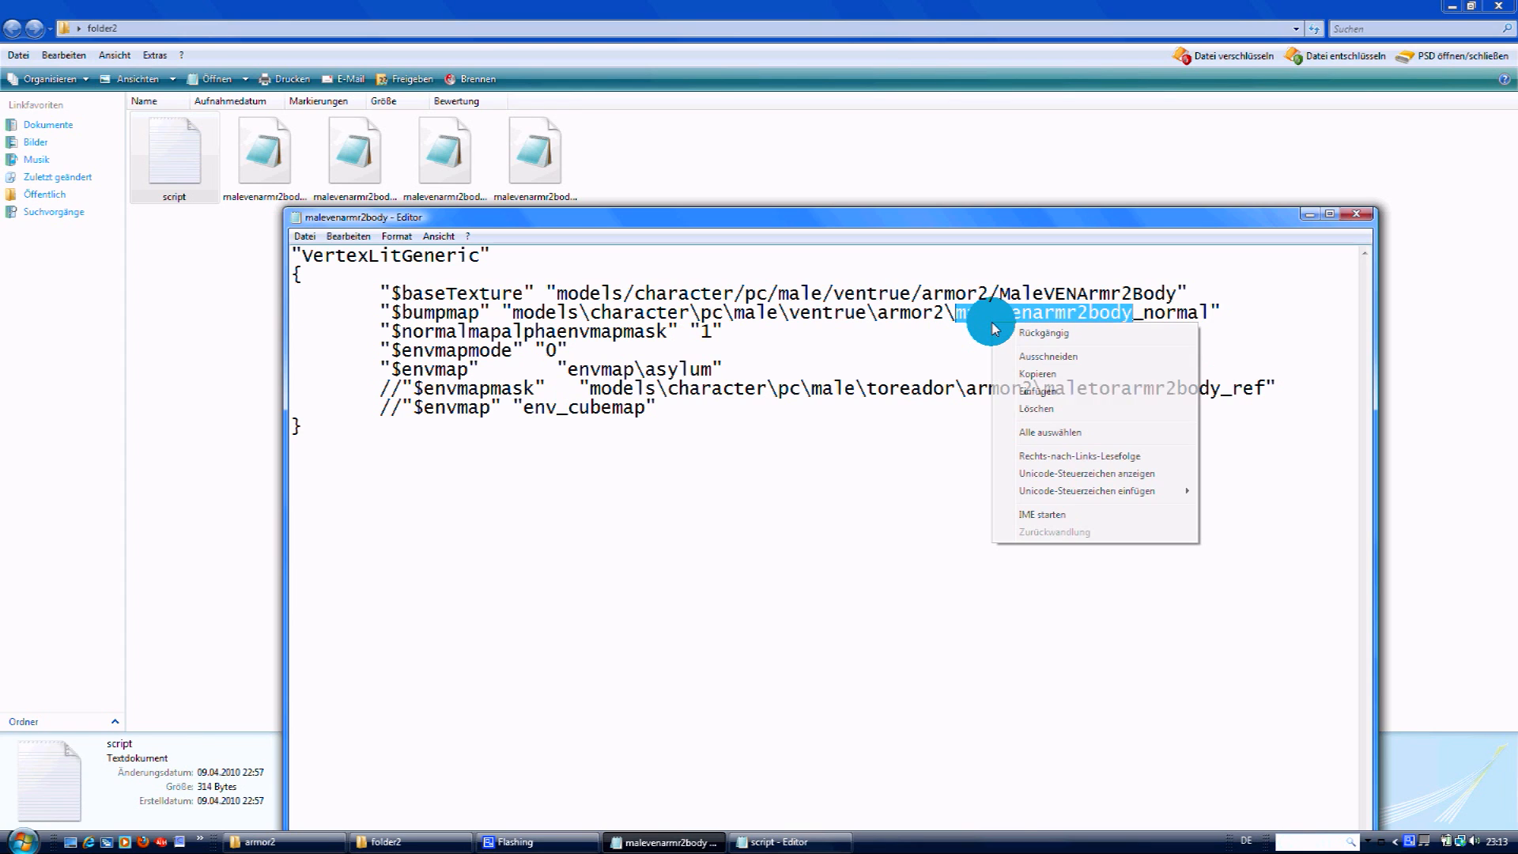
{"action": "left_click", "coordinate": [1043, 394]}
{"action": "left_click_drag", "start_coordinate": [1222, 391], "coordinate": [1044, 392]}
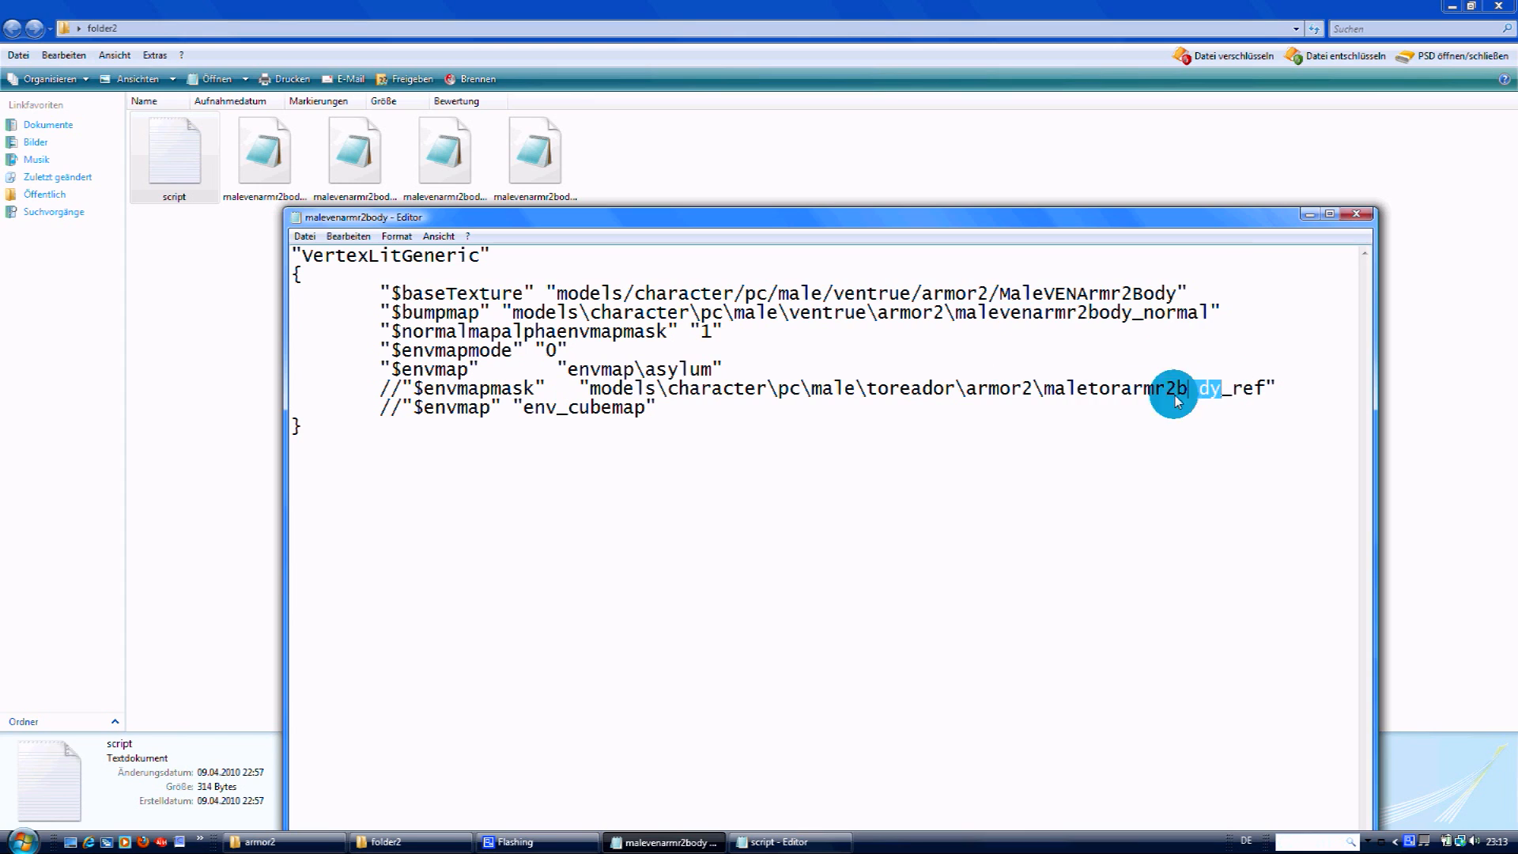
{"action": "key", "text": "Delete"}
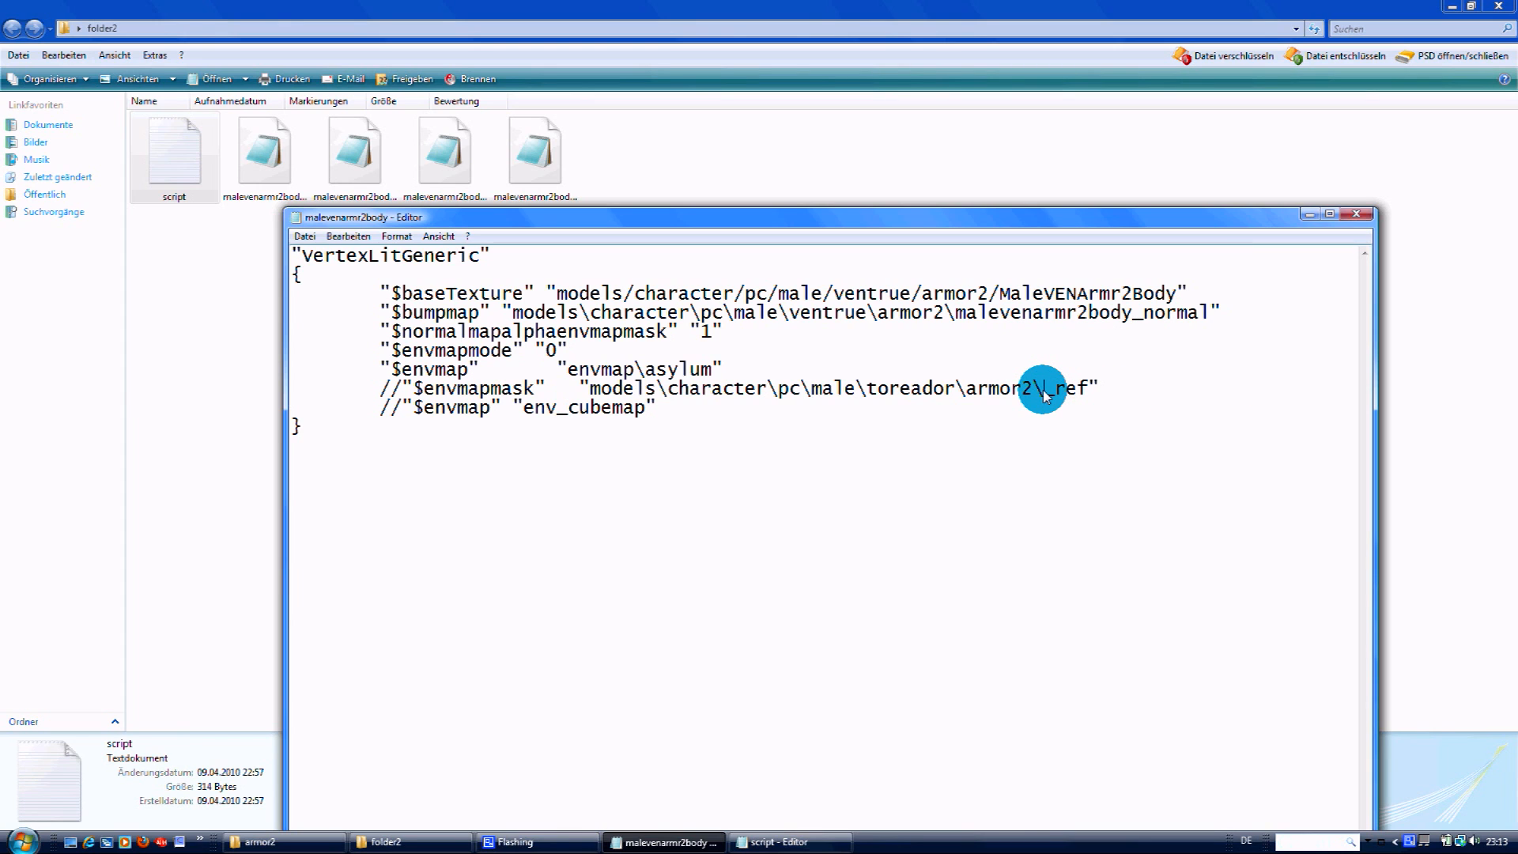
{"action": "right_click", "coordinate": [1044, 389]}
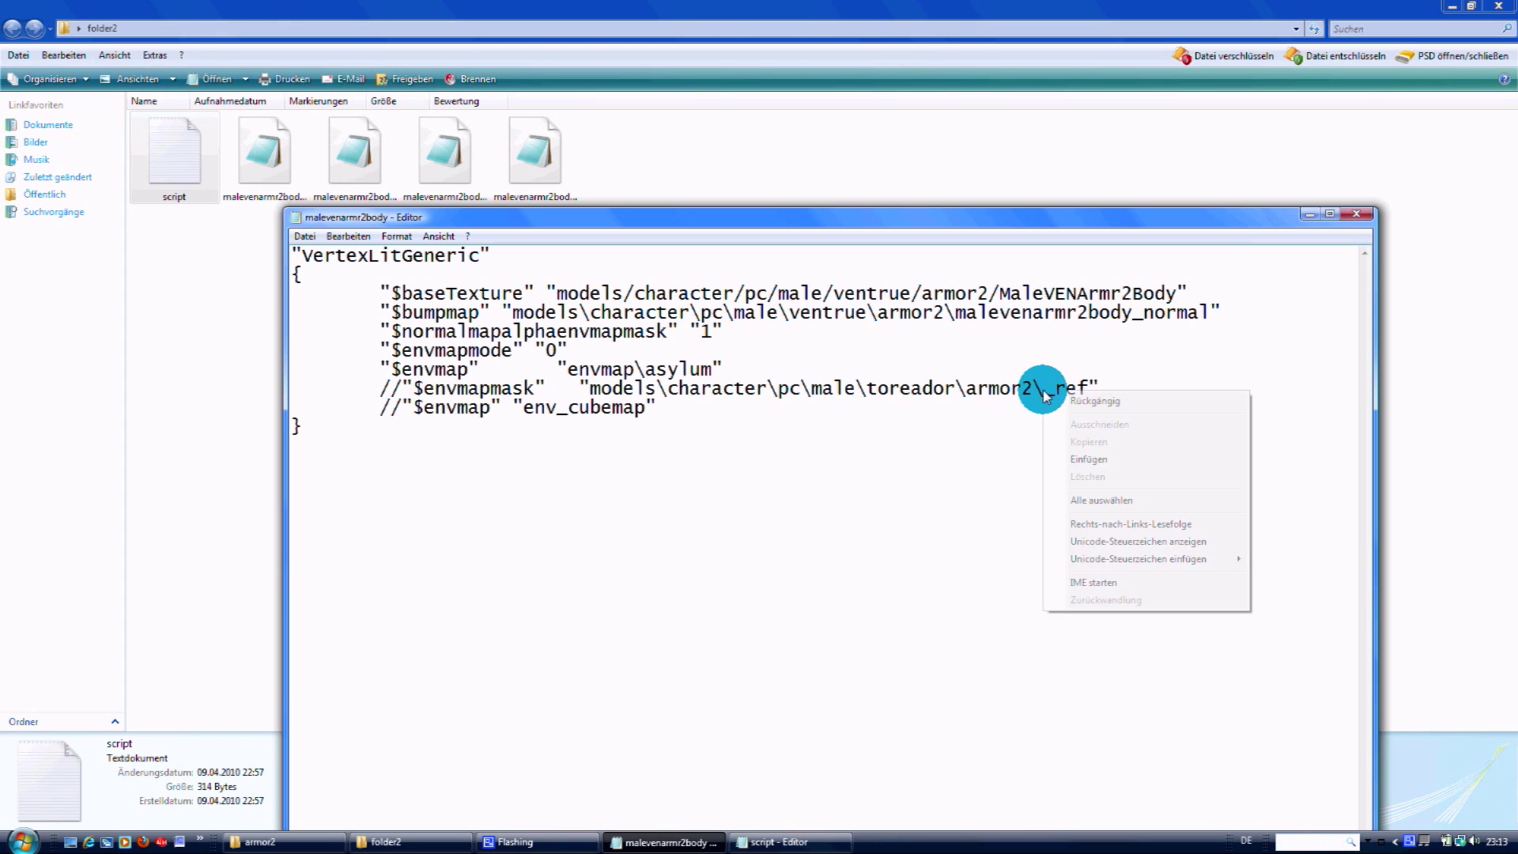
{"action": "left_click", "coordinate": [1083, 463]}
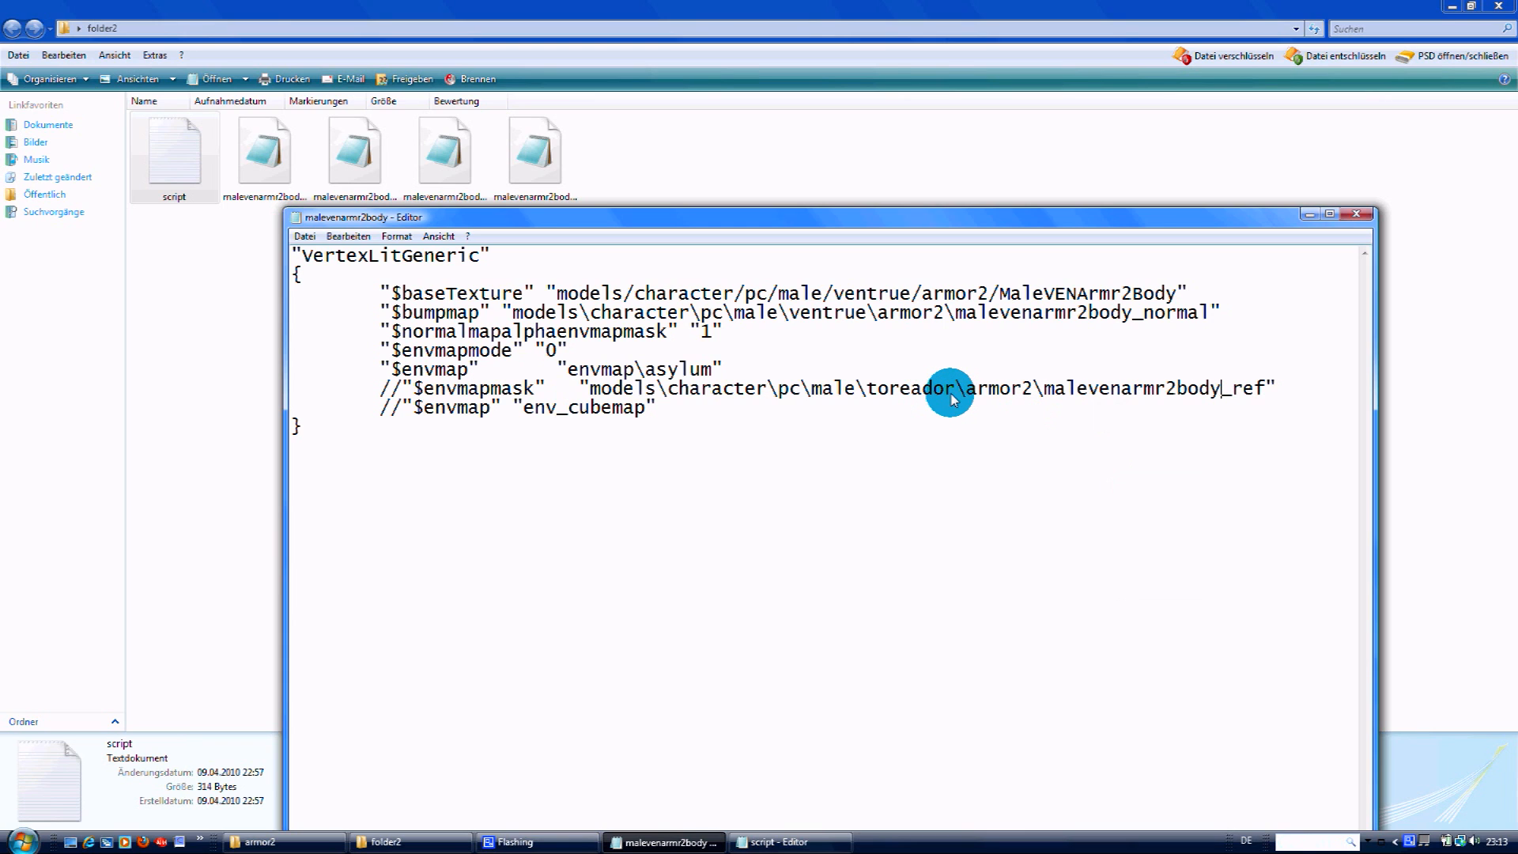
{"action": "left_click_drag", "start_coordinate": [956, 390], "coordinate": [867, 389]}
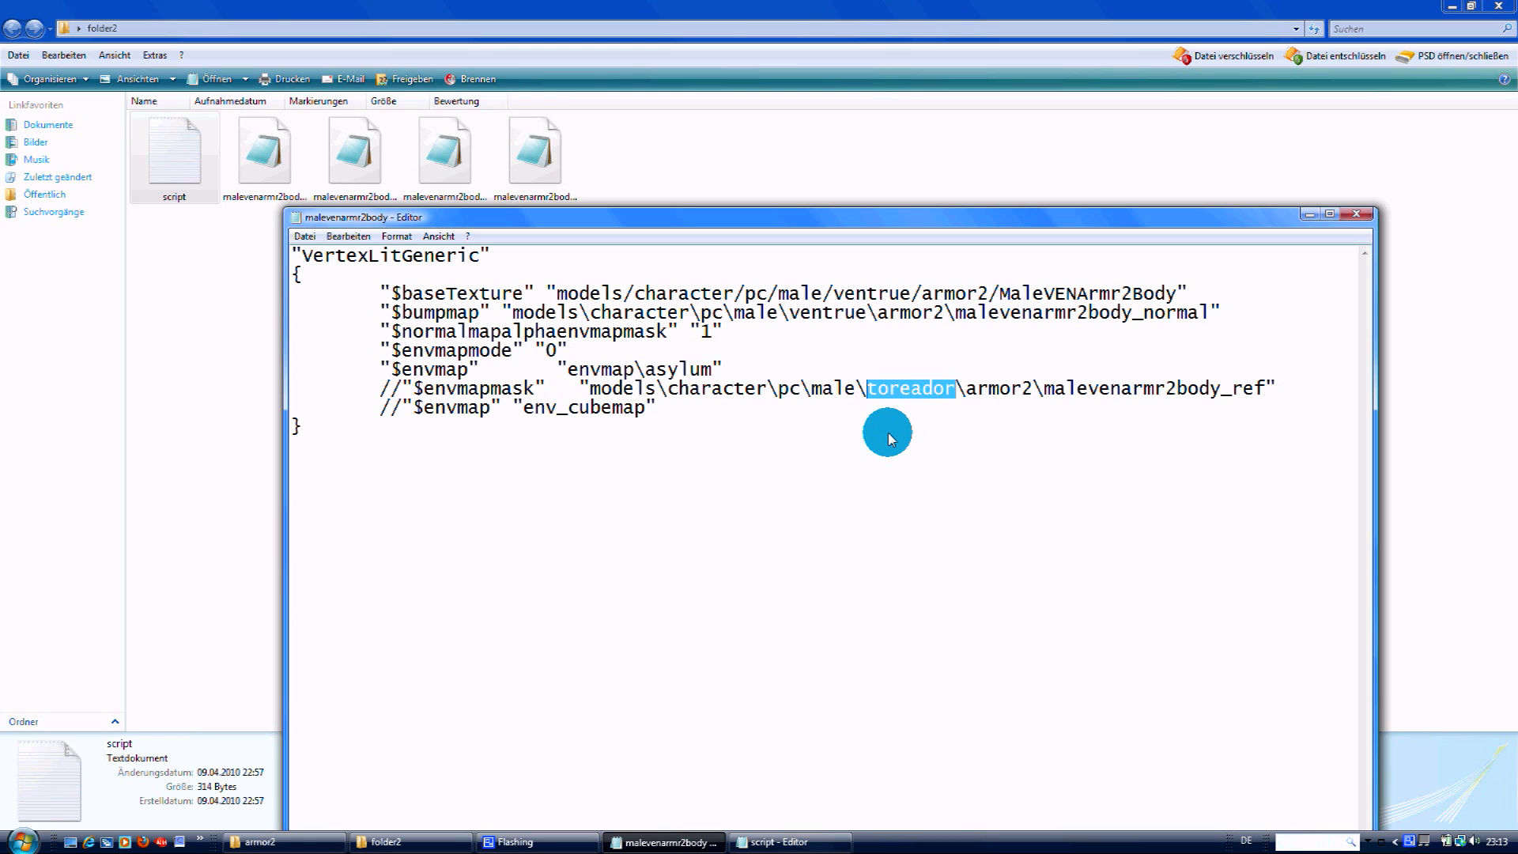
{"action": "type", "text": "ventrue"}
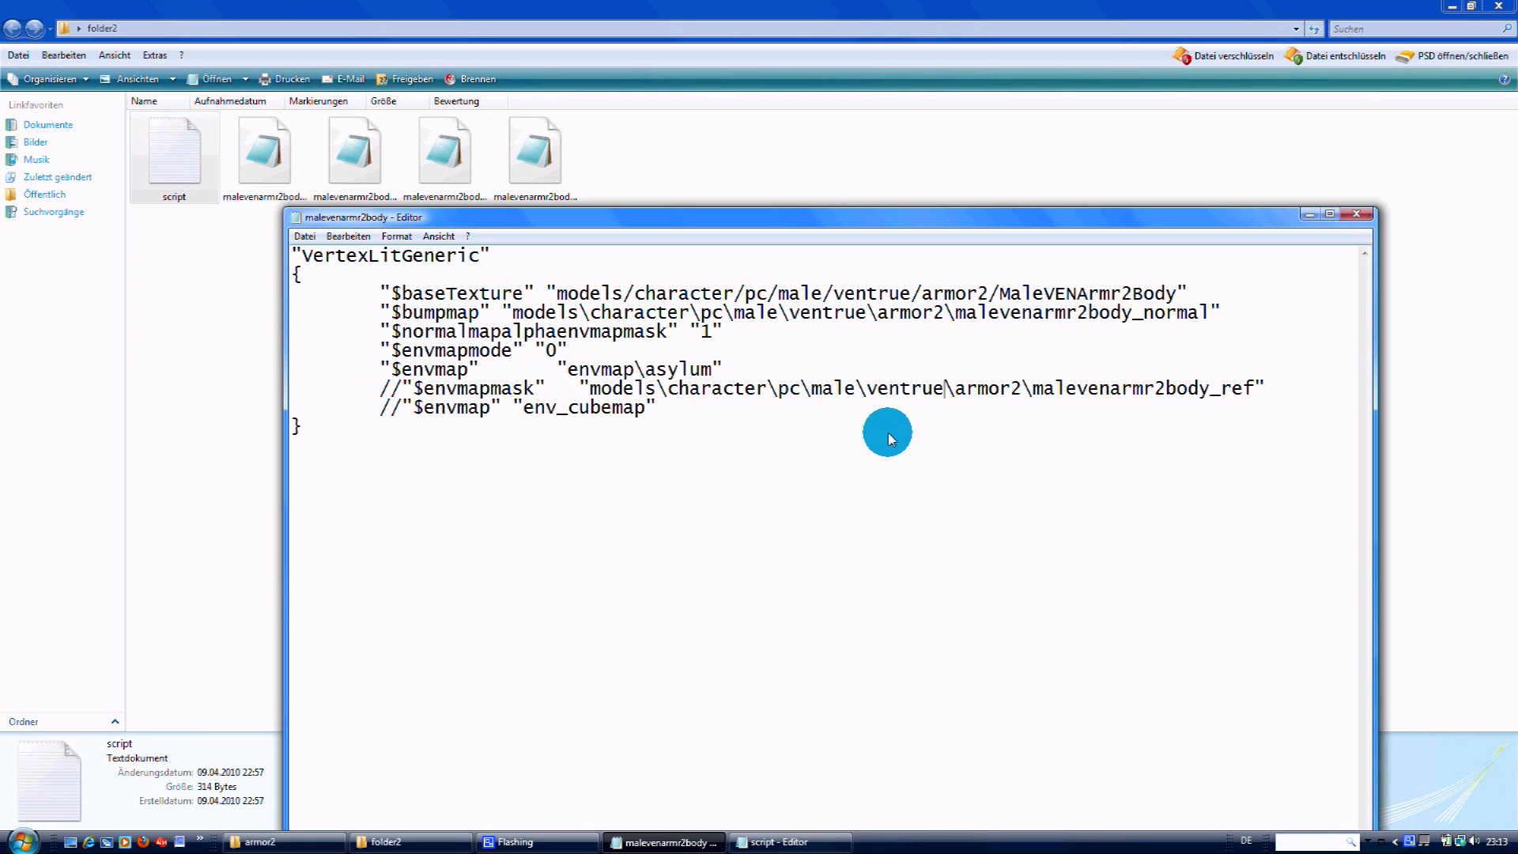
Step: Save the edited VMT via Datei > Speichern
{"action": "left_click", "coordinate": [305, 236]}
{"action": "left_click", "coordinate": [344, 294]}
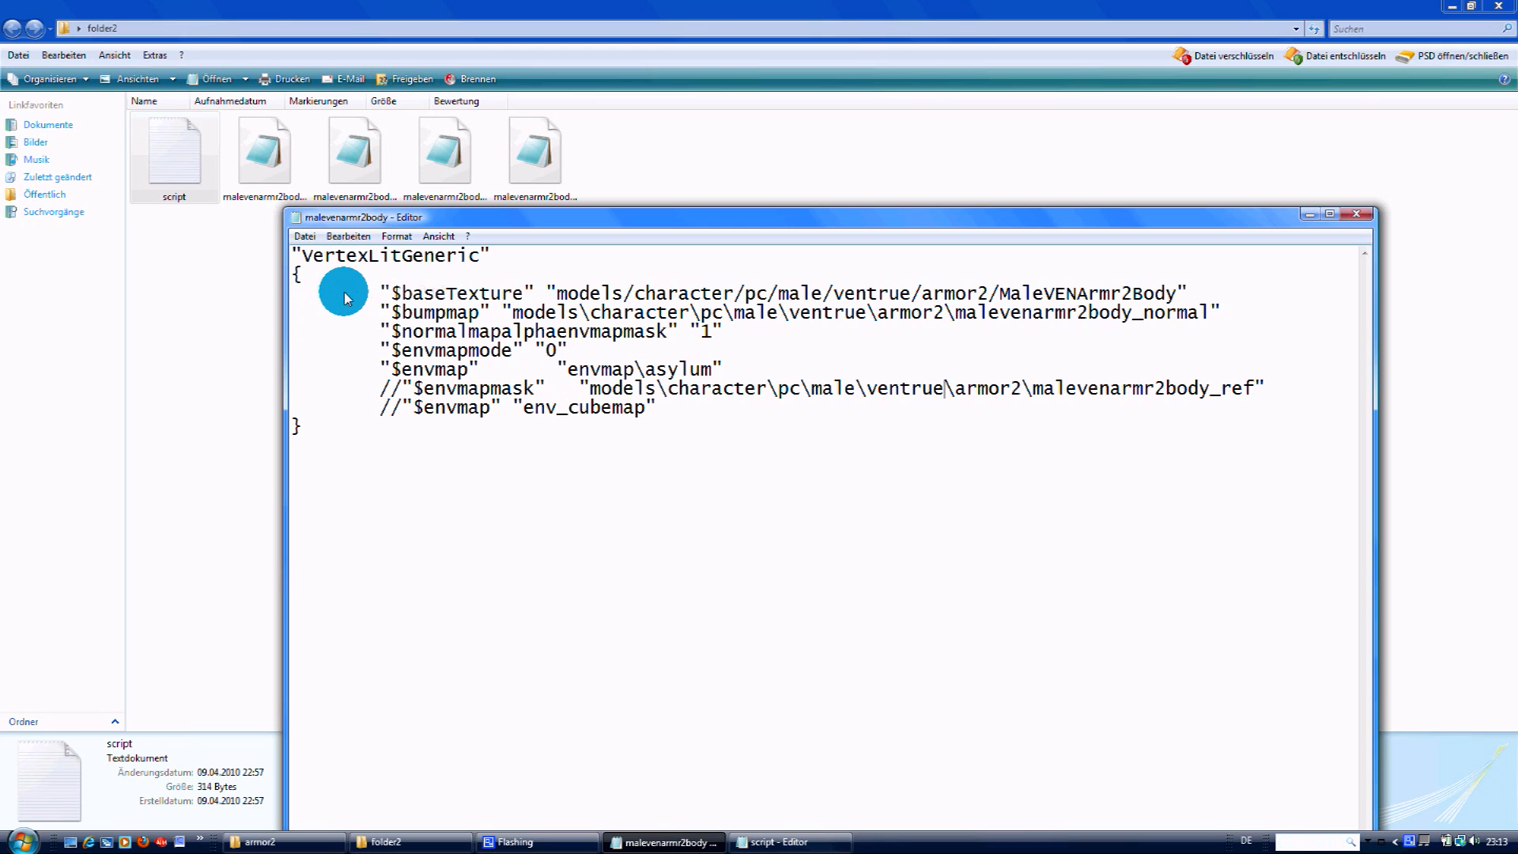